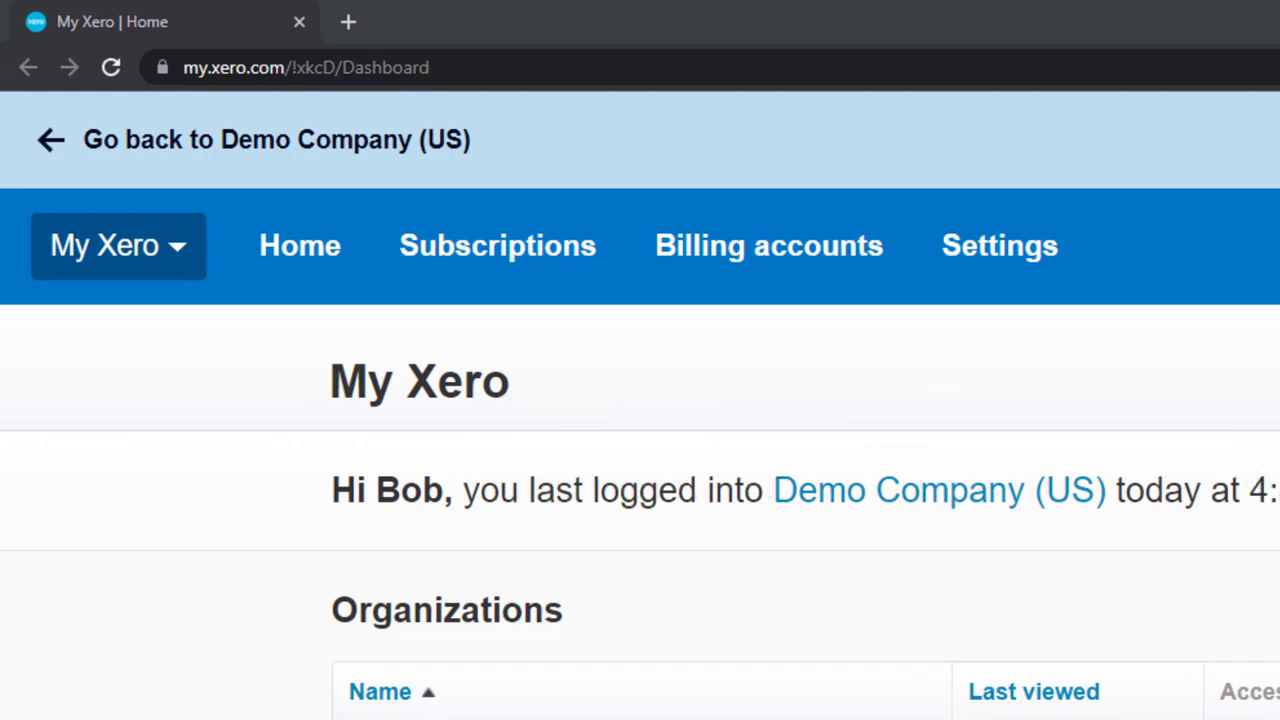
Step: Open the Demo Company (US) and duplicate its dashboard tab twice so three browser tabs show the company
key(ctrl+plus)
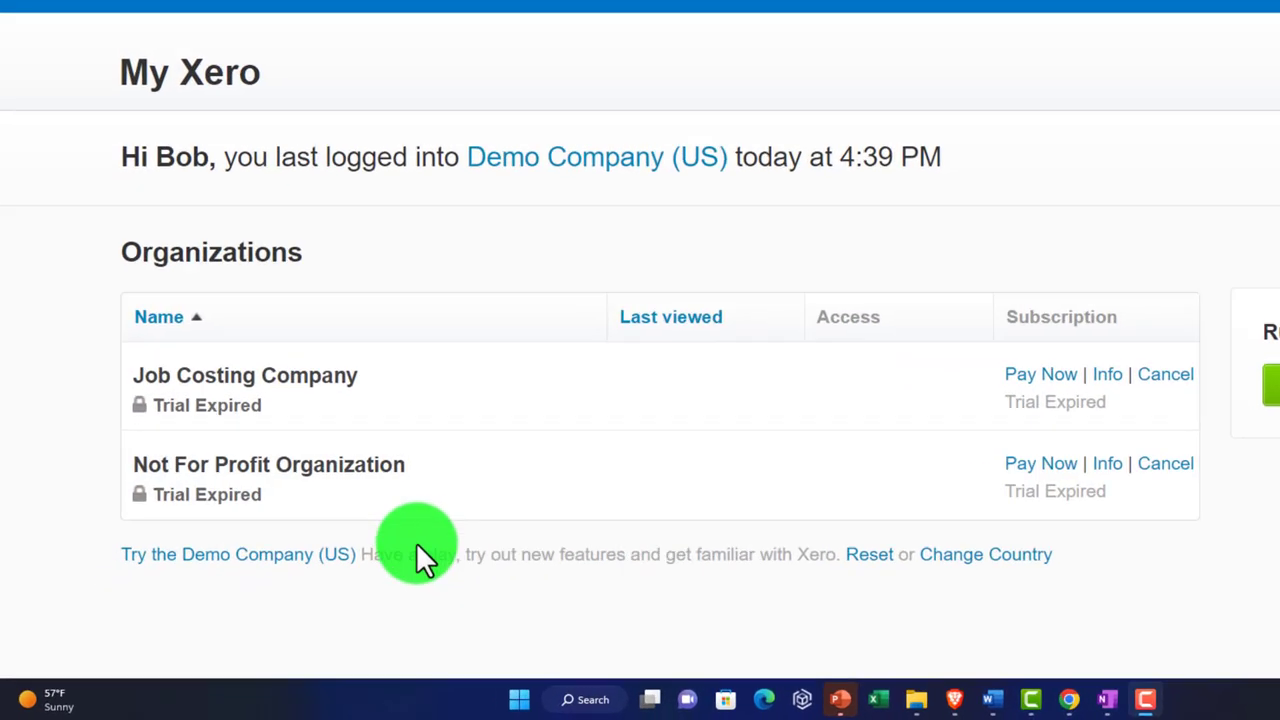
click(432, 520)
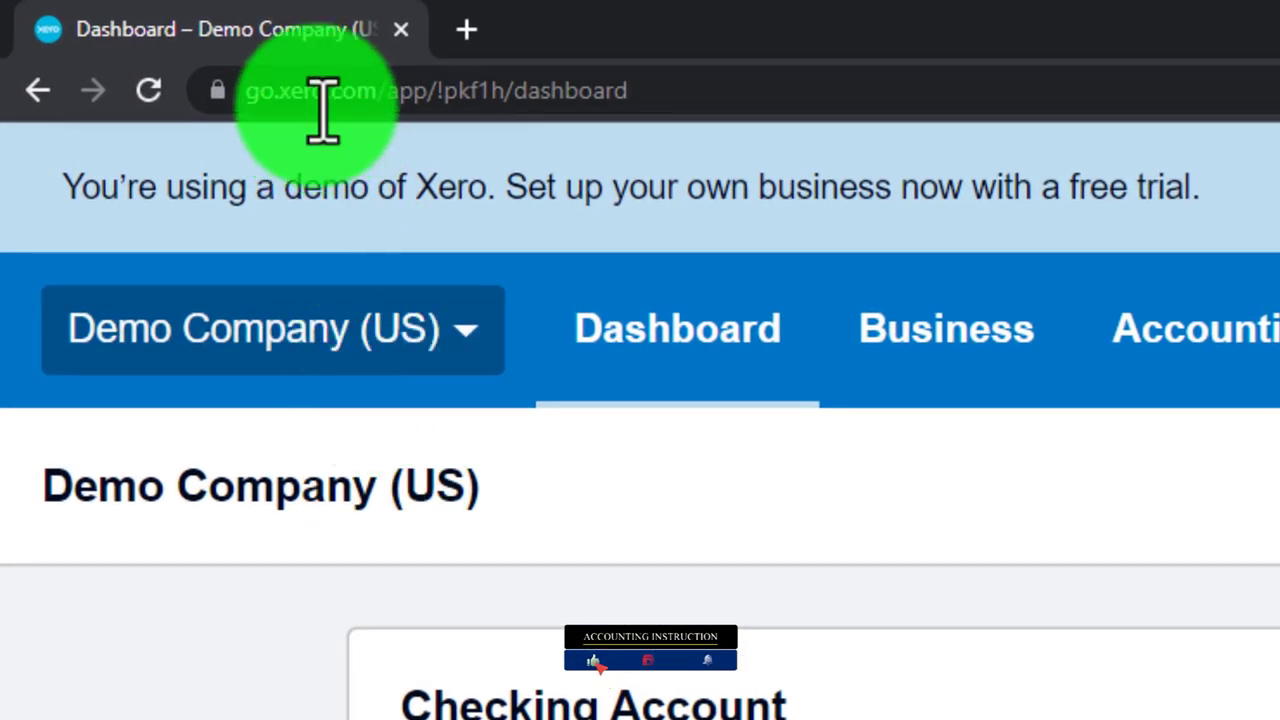
right_click(298, 40)
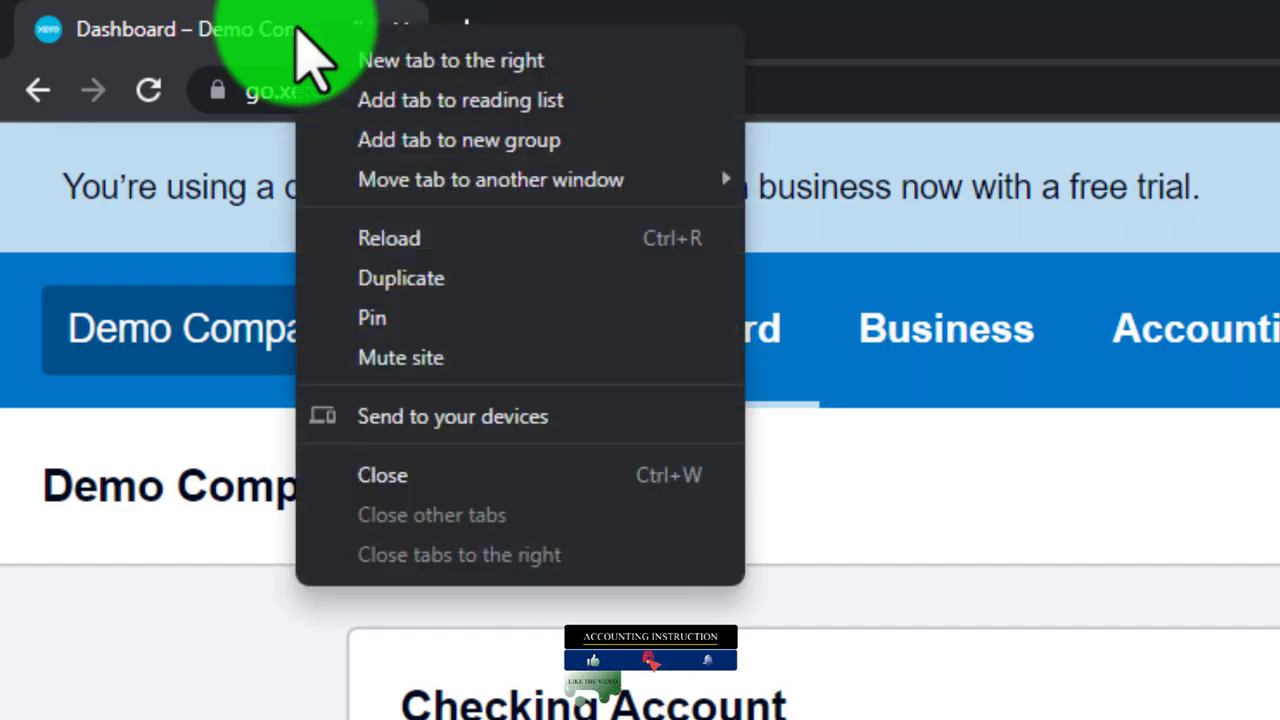
click(362, 270)
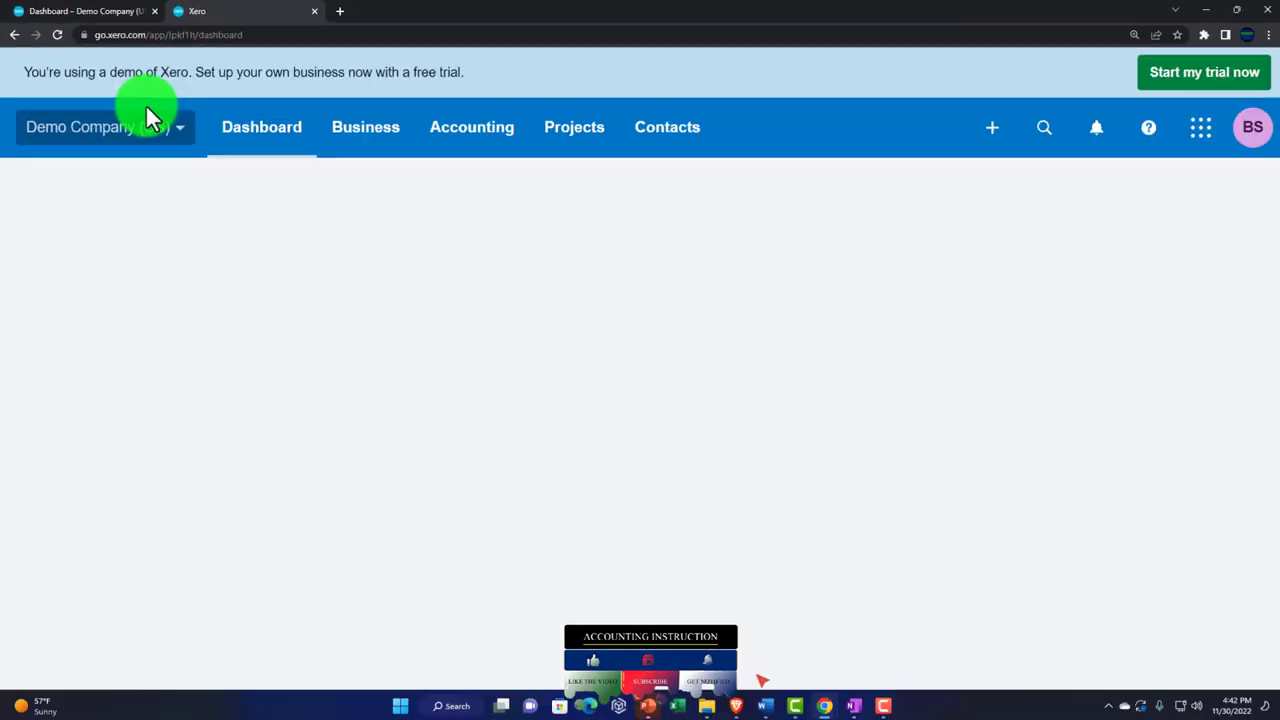
right_click(255, 22)
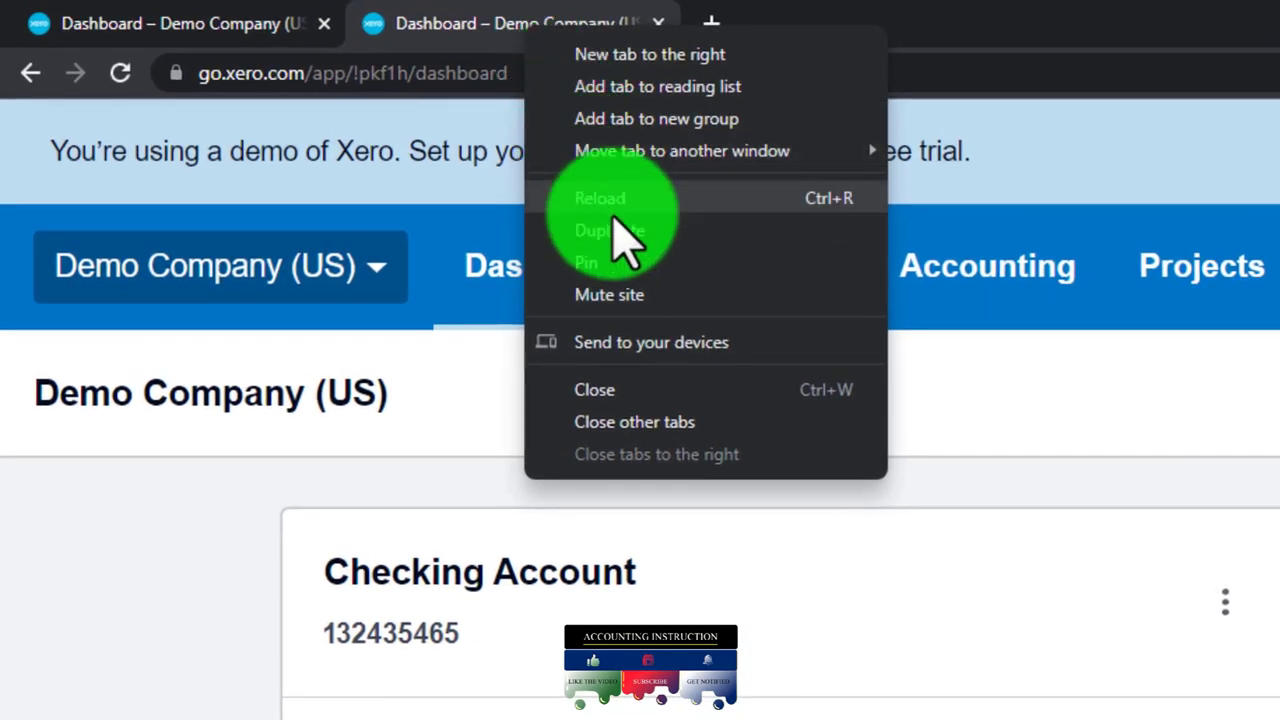
click(615, 232)
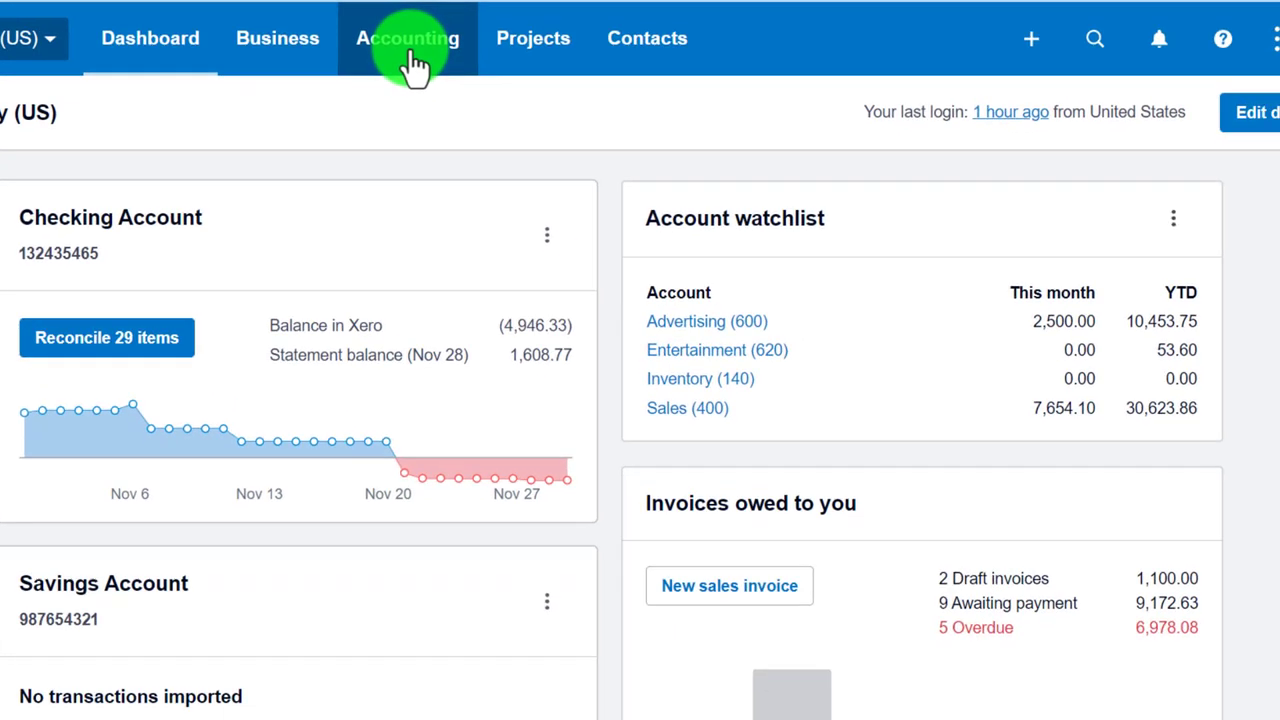
Step: Open the Balance Sheet report from the favorite reports in the second browser tab
click(929, 268)
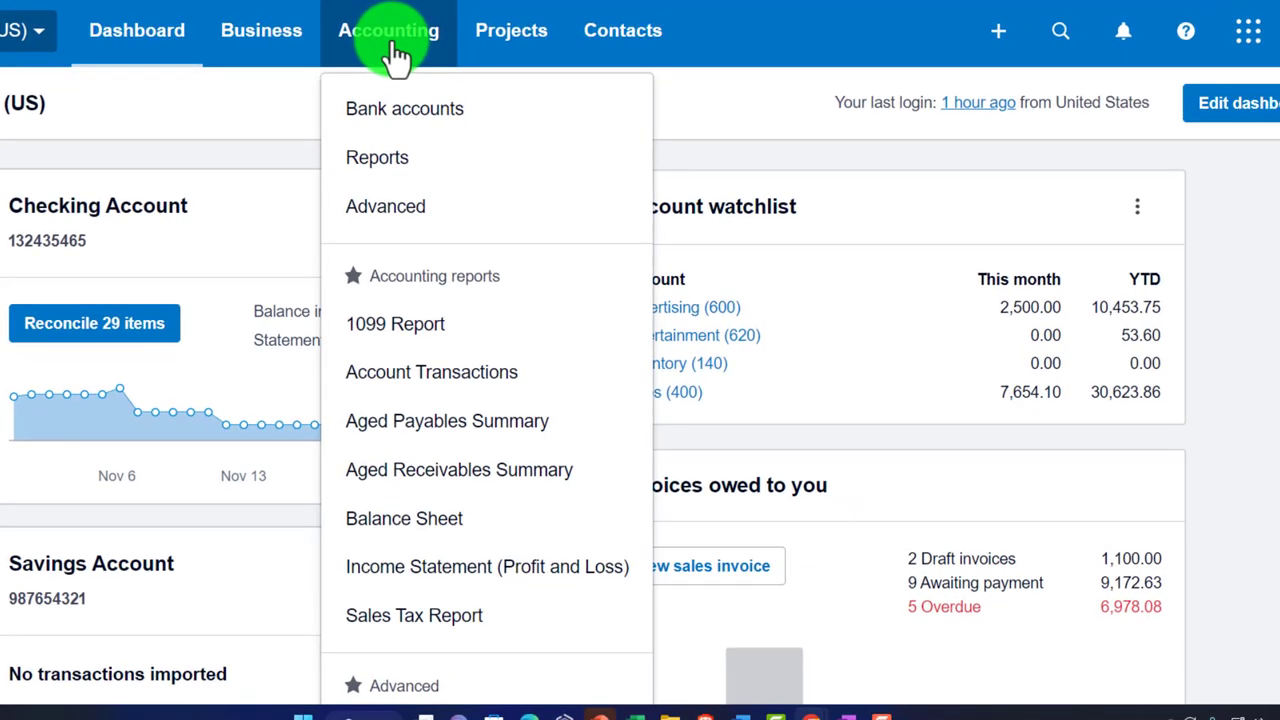
click(463, 170)
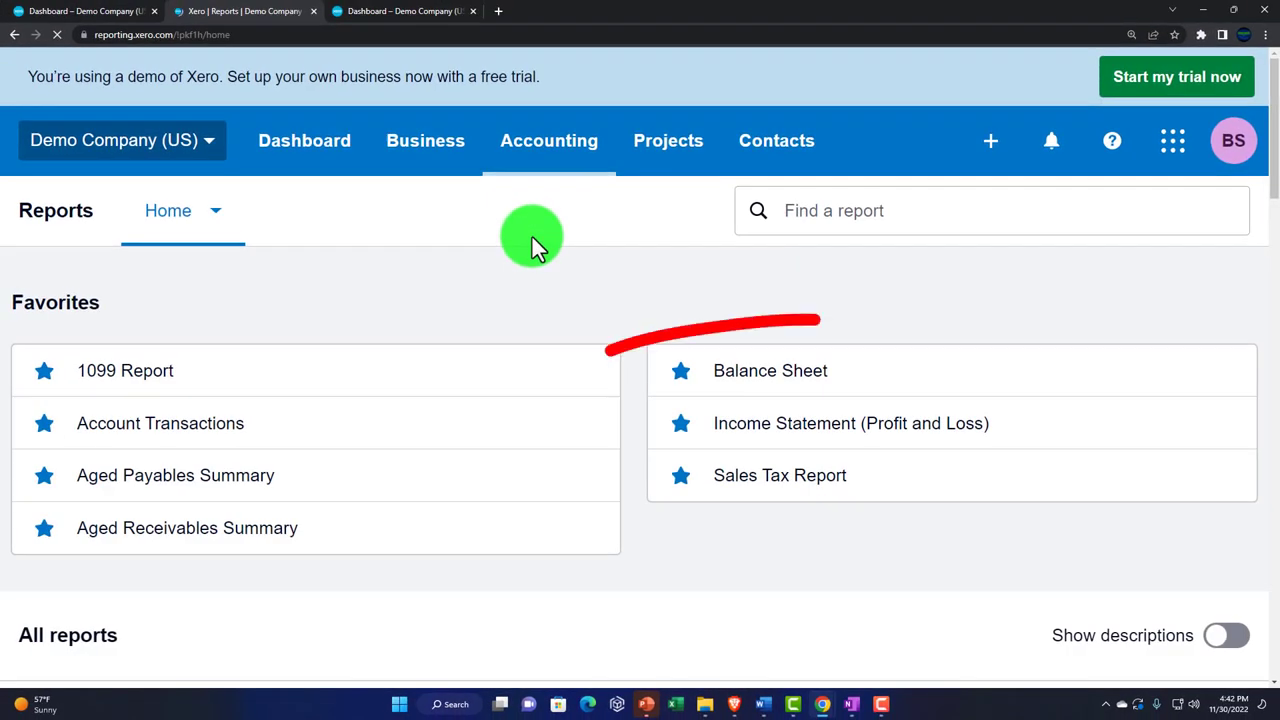
click(770, 375)
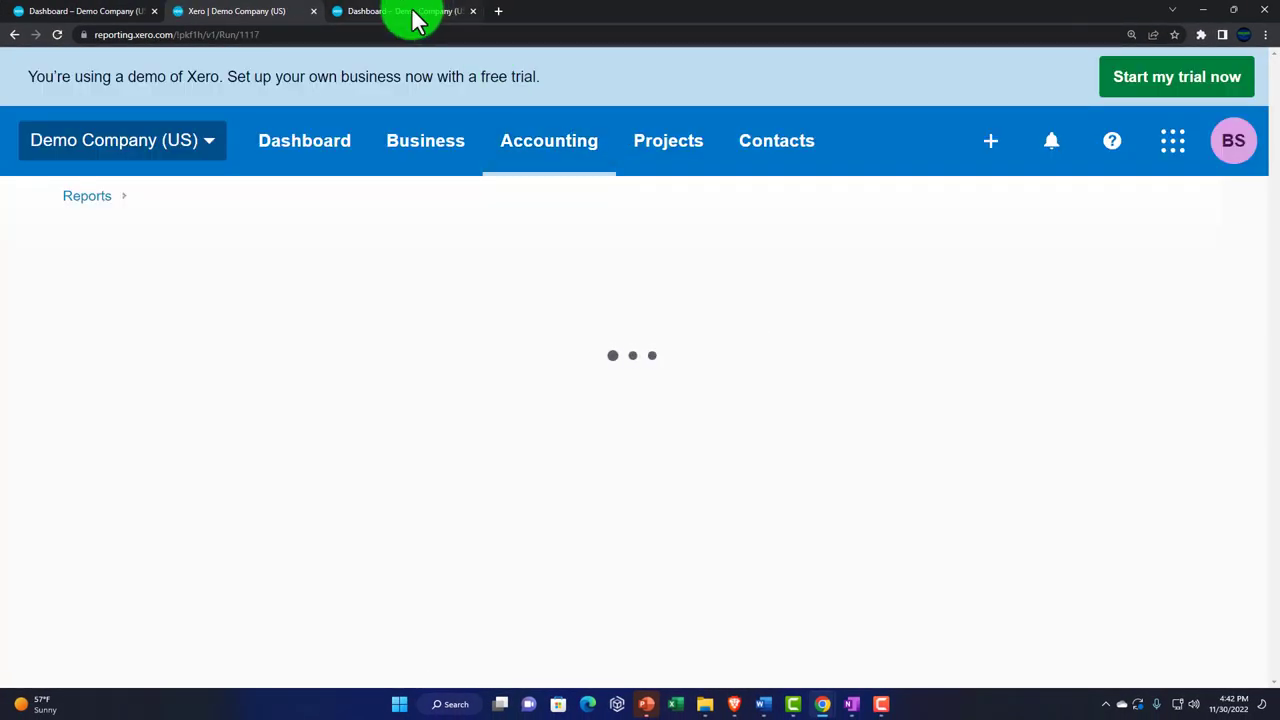
Step: Open the Income Statement (Profit and Loss) report from the favorite reports in the third browser tab
click(415, 20)
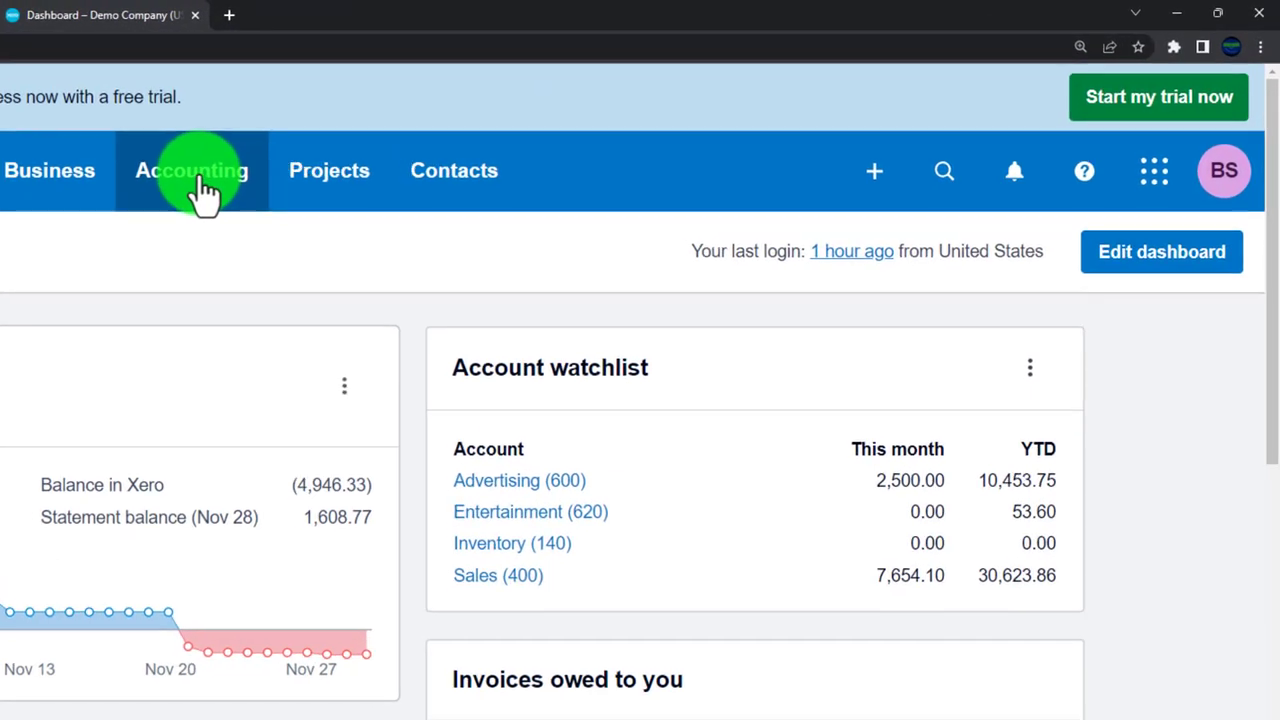
click(472, 132)
click(203, 330)
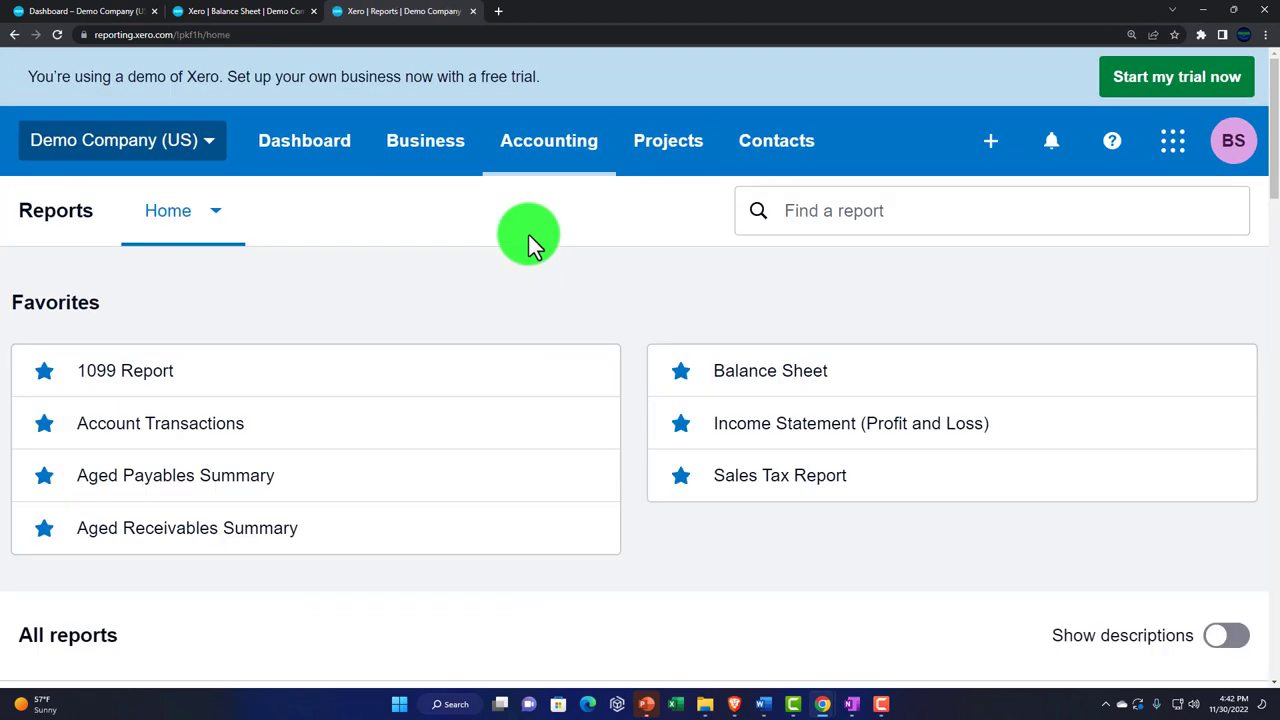
click(779, 436)
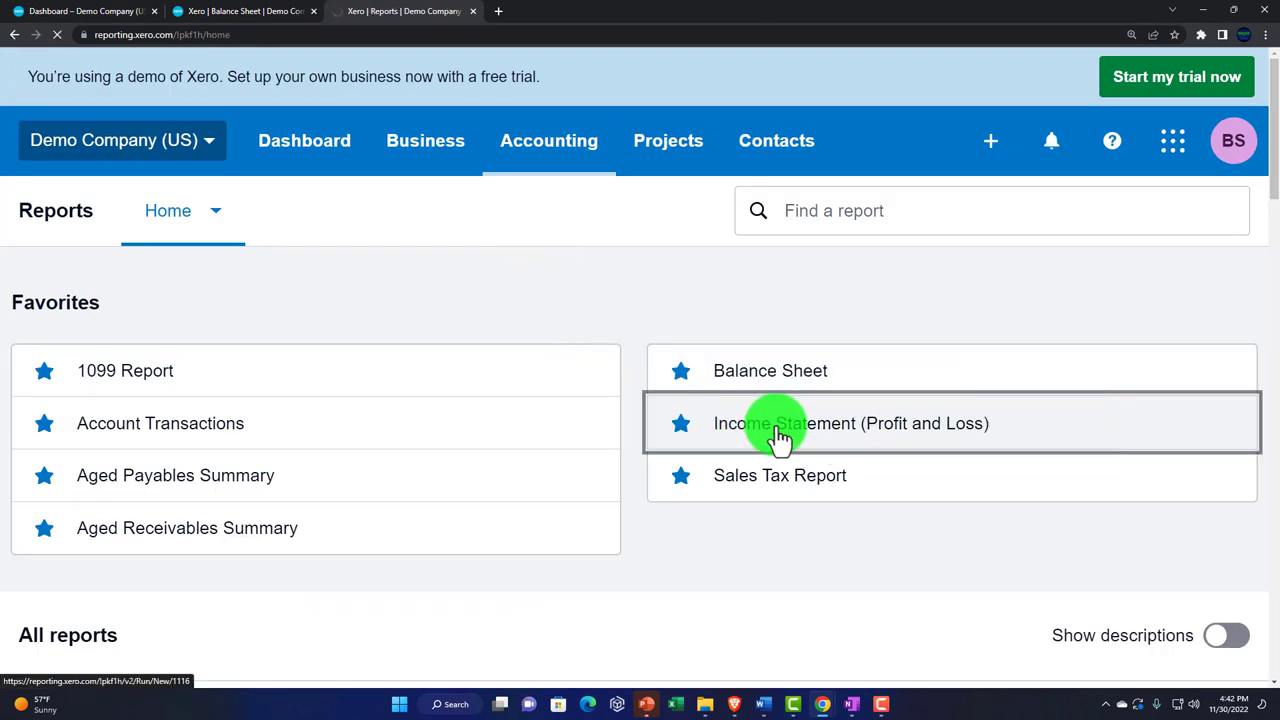
Step: Set the Balance Sheet date to Dec 31, 2022, update the report and view its assets section
click(271, 15)
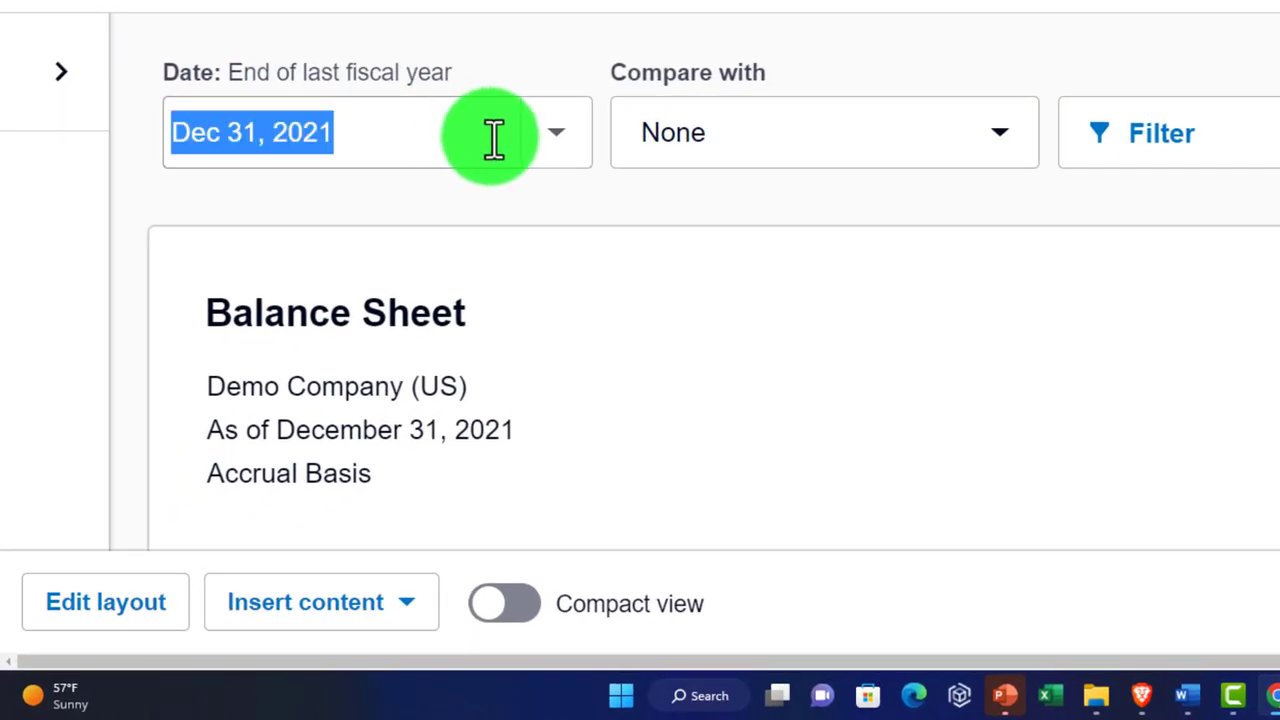
click(494, 140)
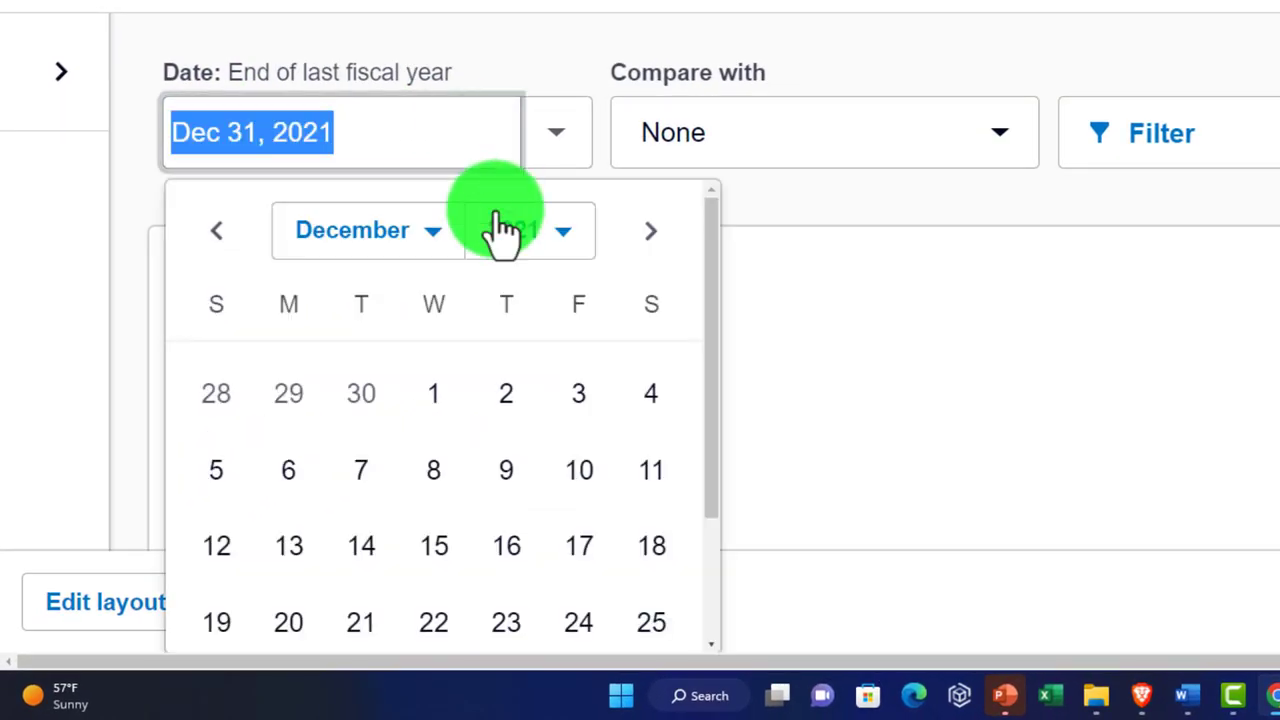
click(543, 250)
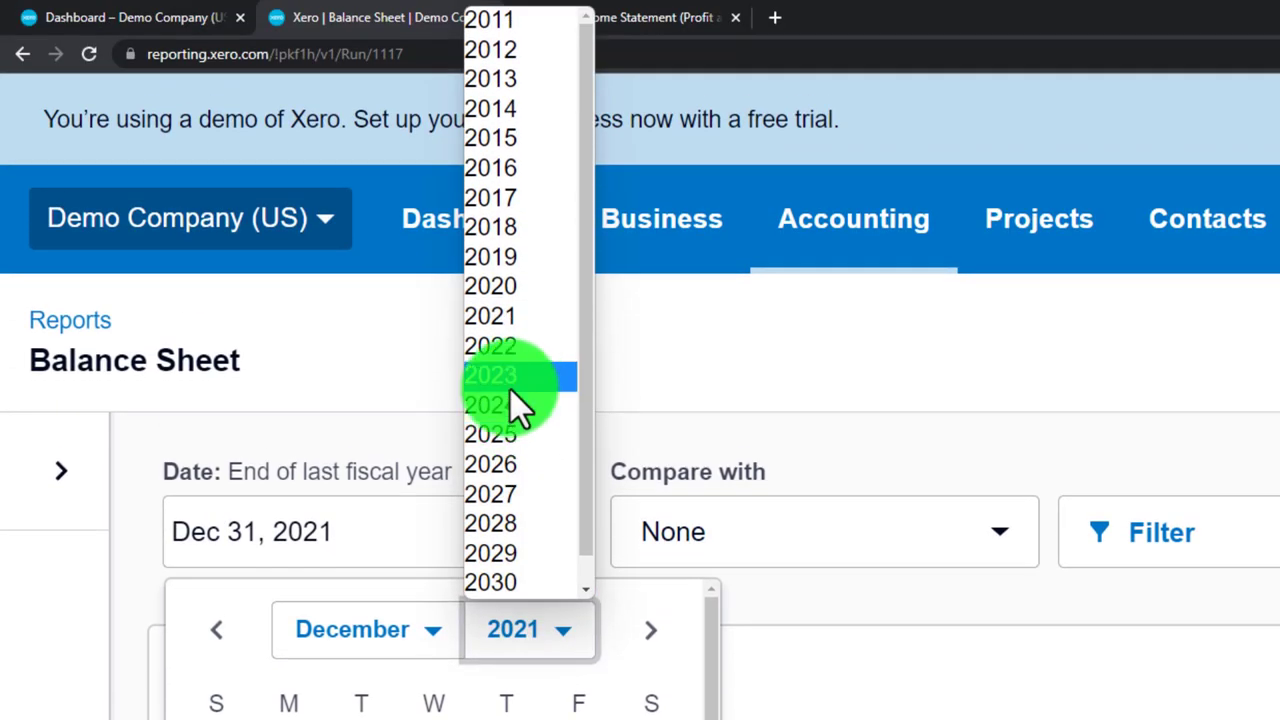
click(505, 350)
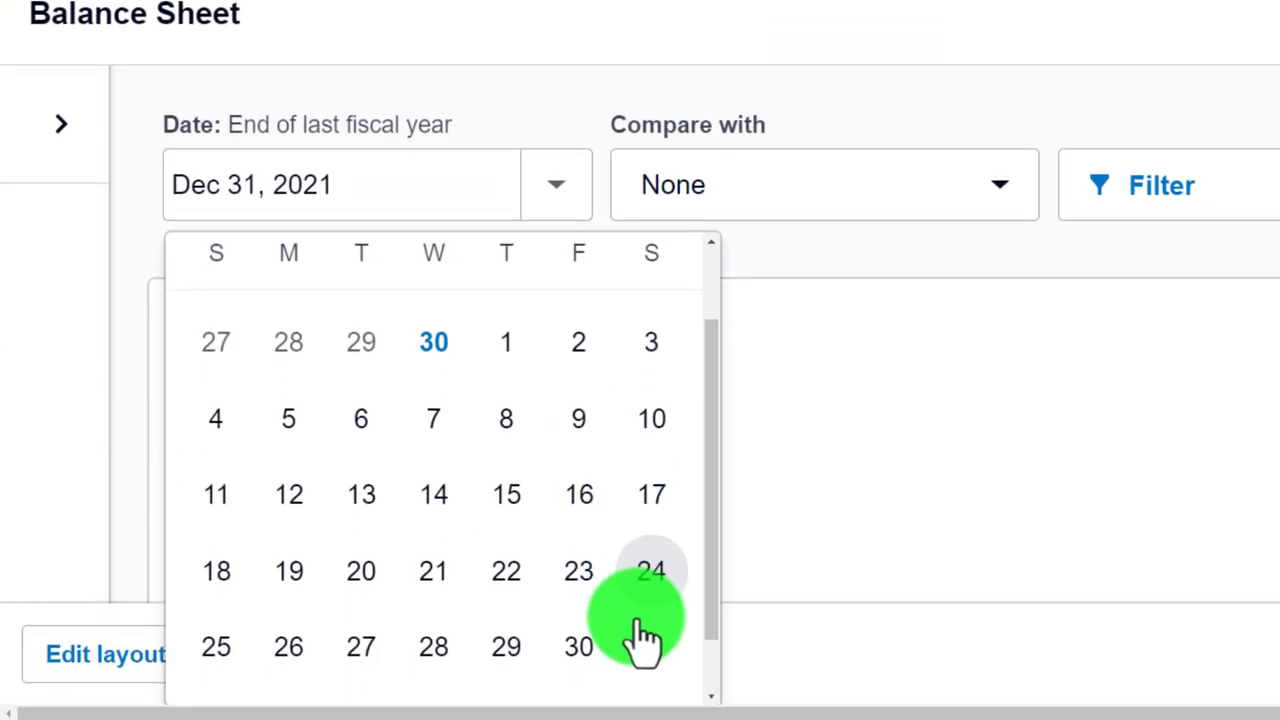
click(646, 642)
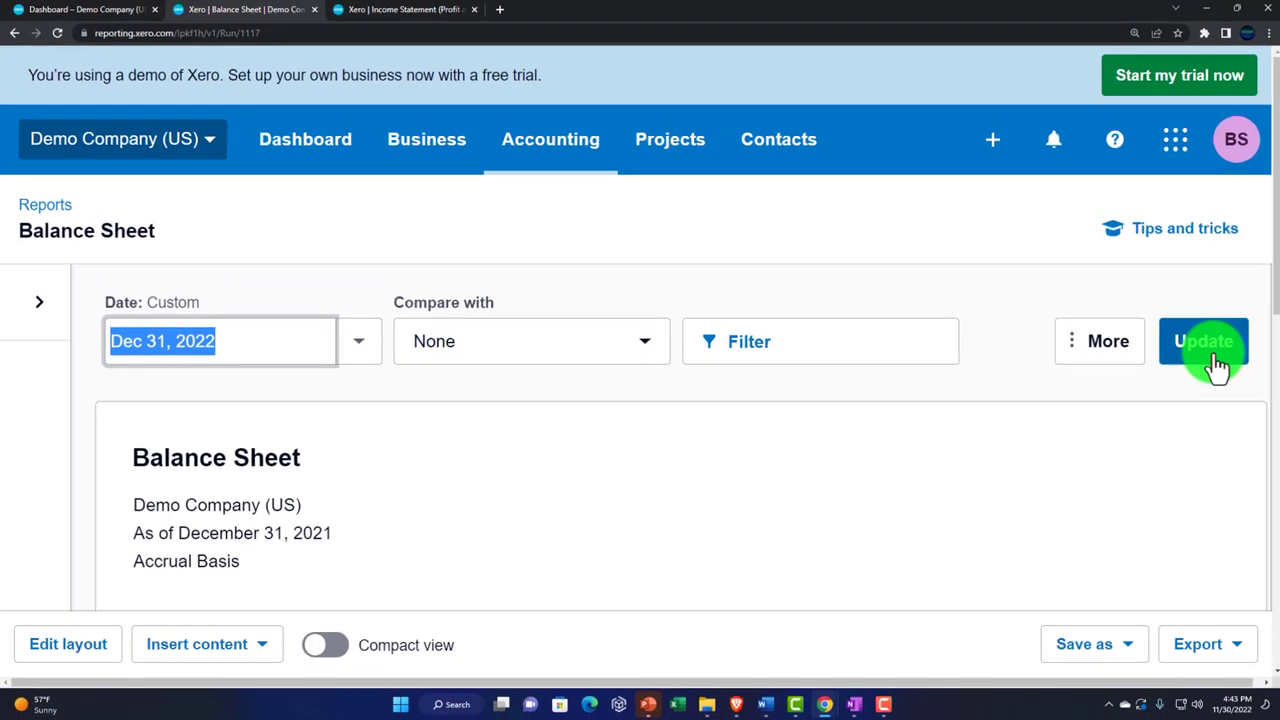
click(1214, 366)
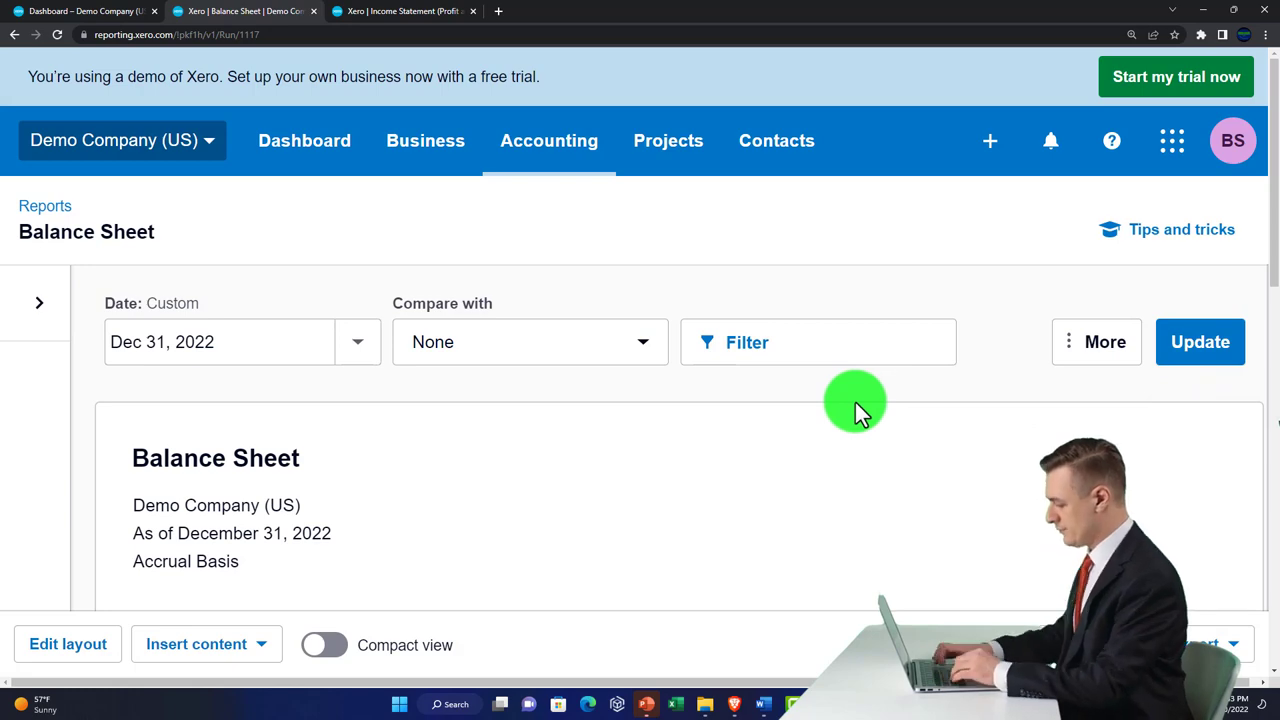
scroll(772, 464, down, 1)
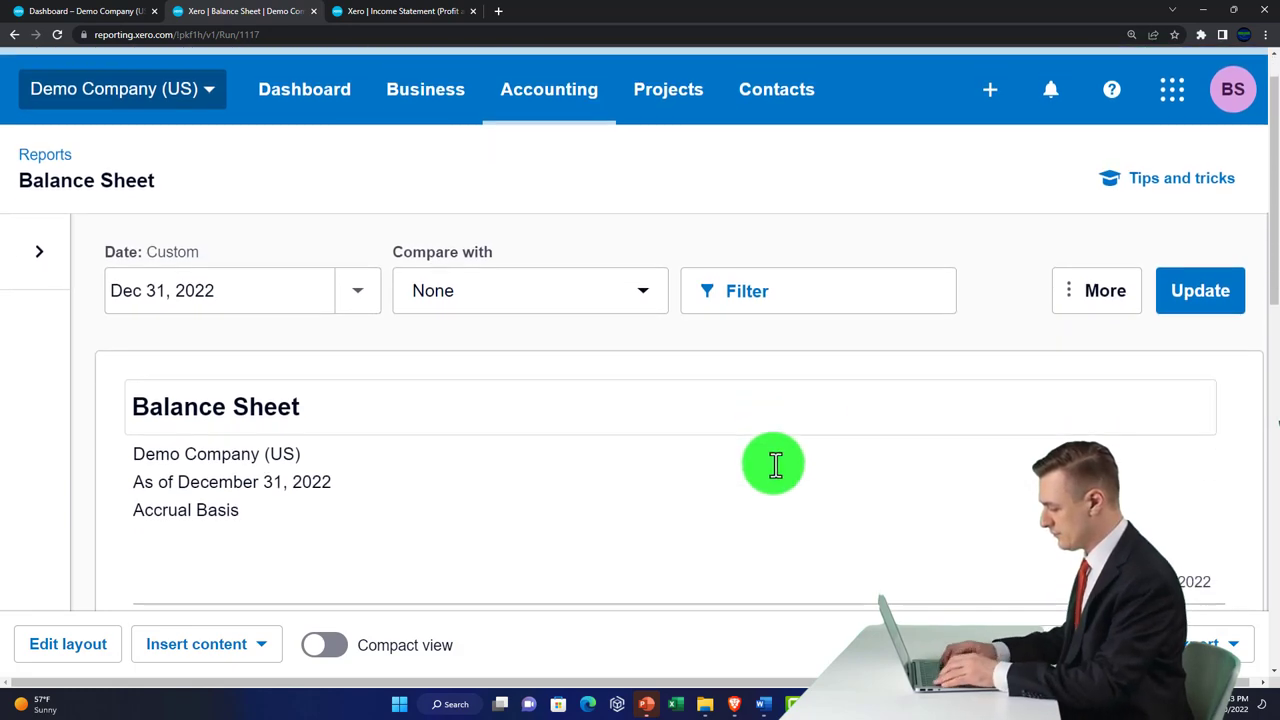
scroll(772, 464, down, 4)
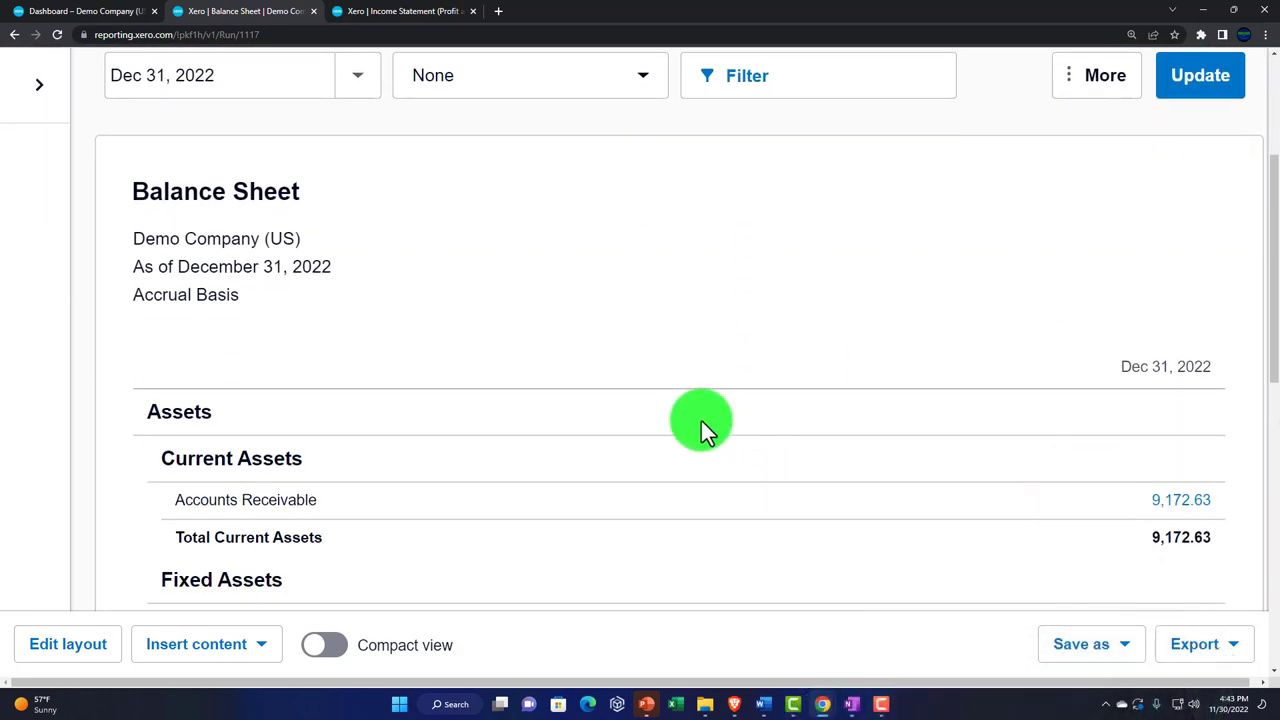
Step: Return to the dashboard tab, then view the vendor and customer workflow flowchart in OneNote and minimize it
click(84, 12)
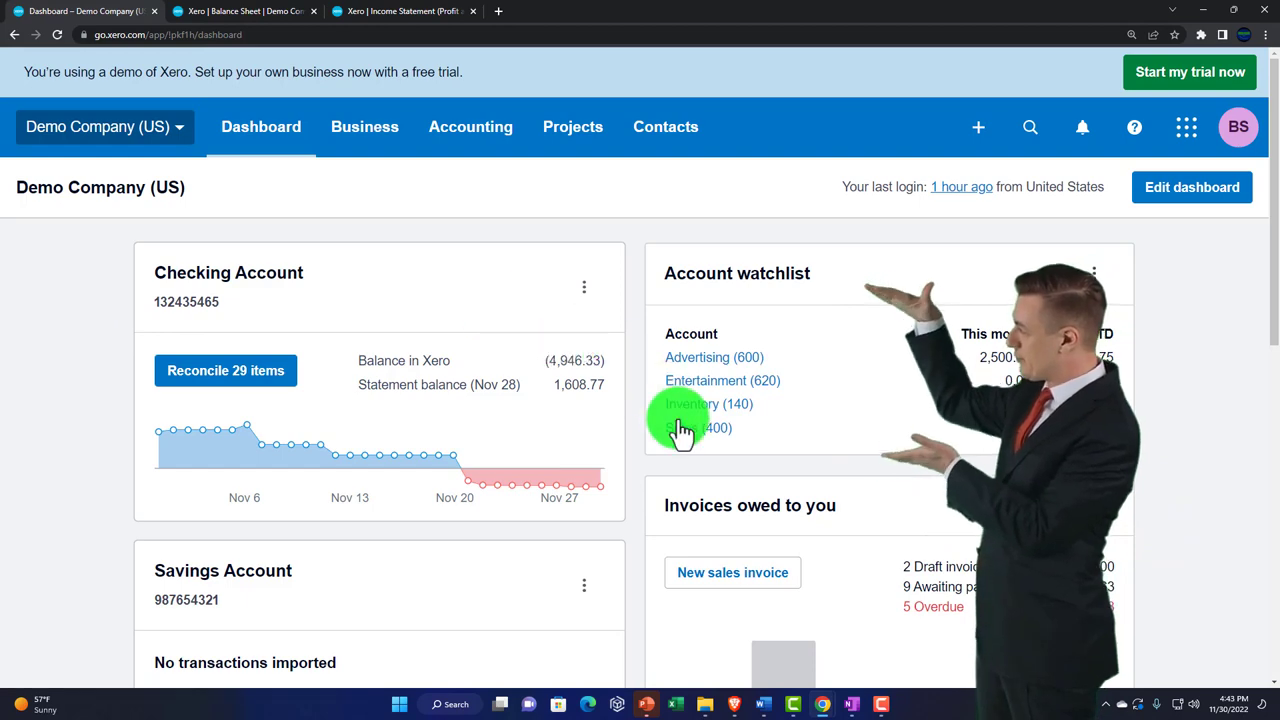
click(852, 705)
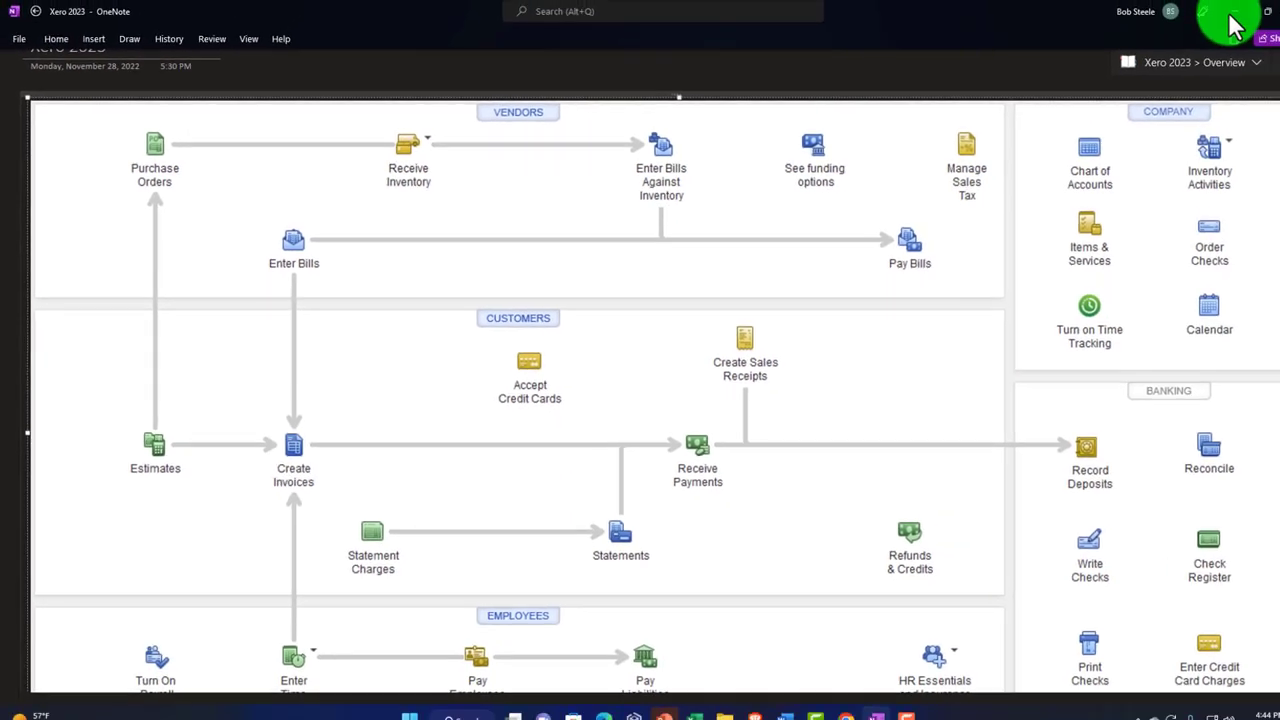
click(1232, 18)
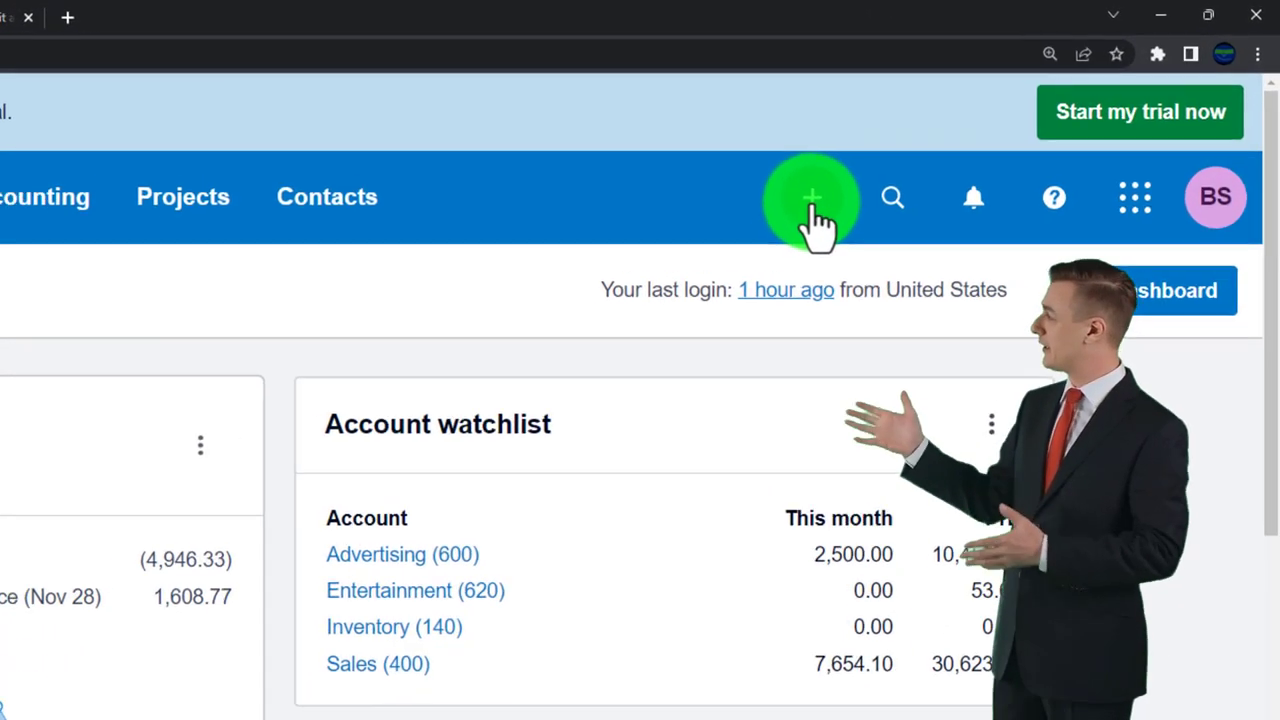
Step: Open a new Spend Money form with the Checking Account as the account to pay from
click(812, 200)
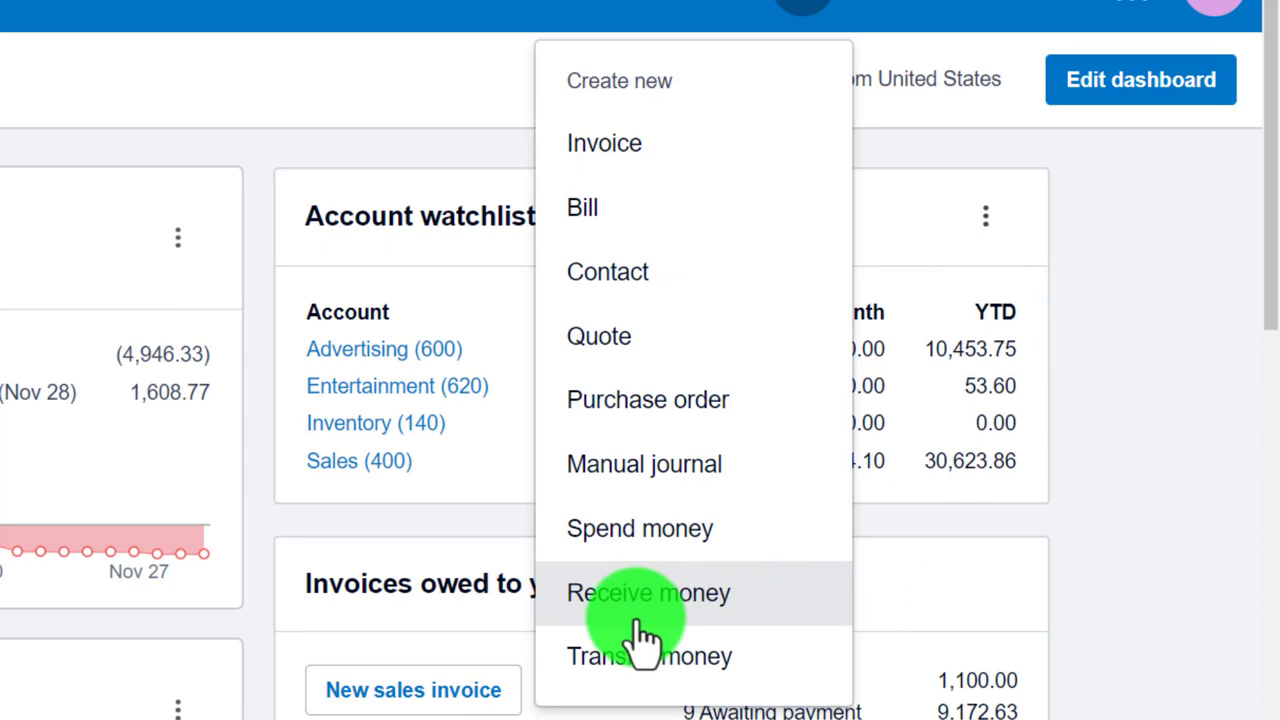
click(716, 555)
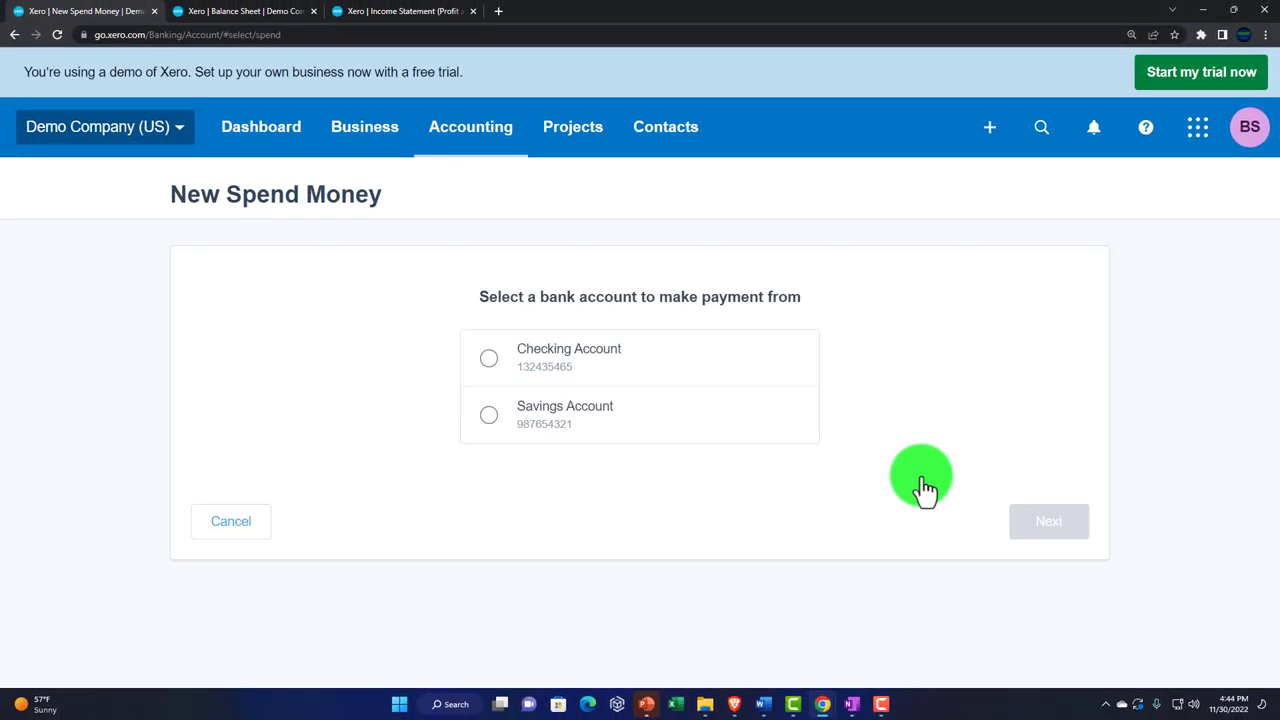
click(488, 358)
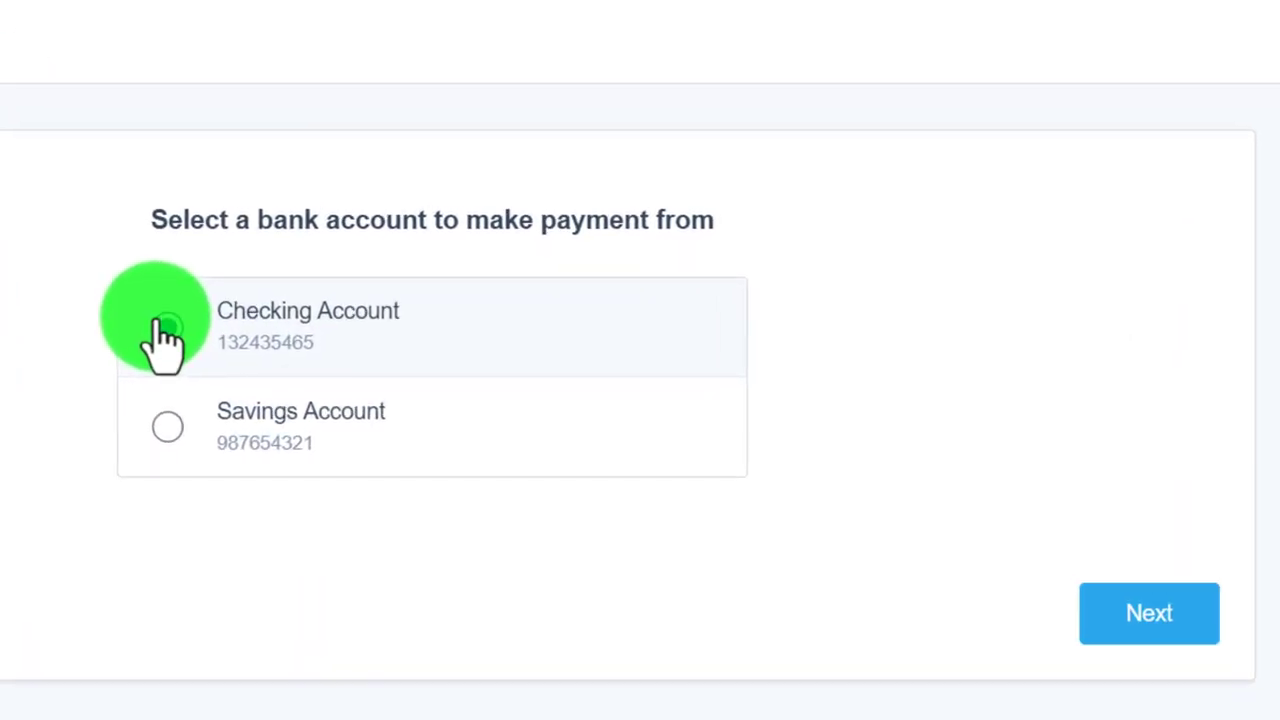
click(1150, 618)
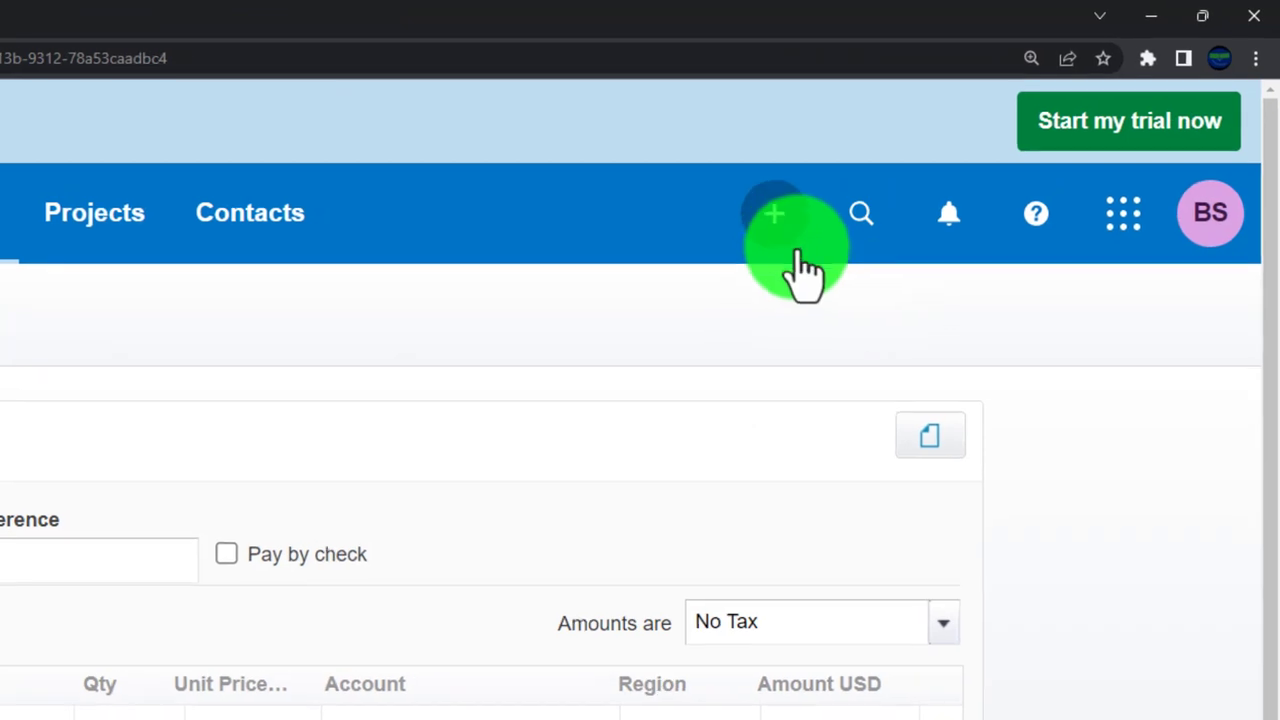
Step: Open a blank New Bill form in place of the Spend Money form
click(778, 225)
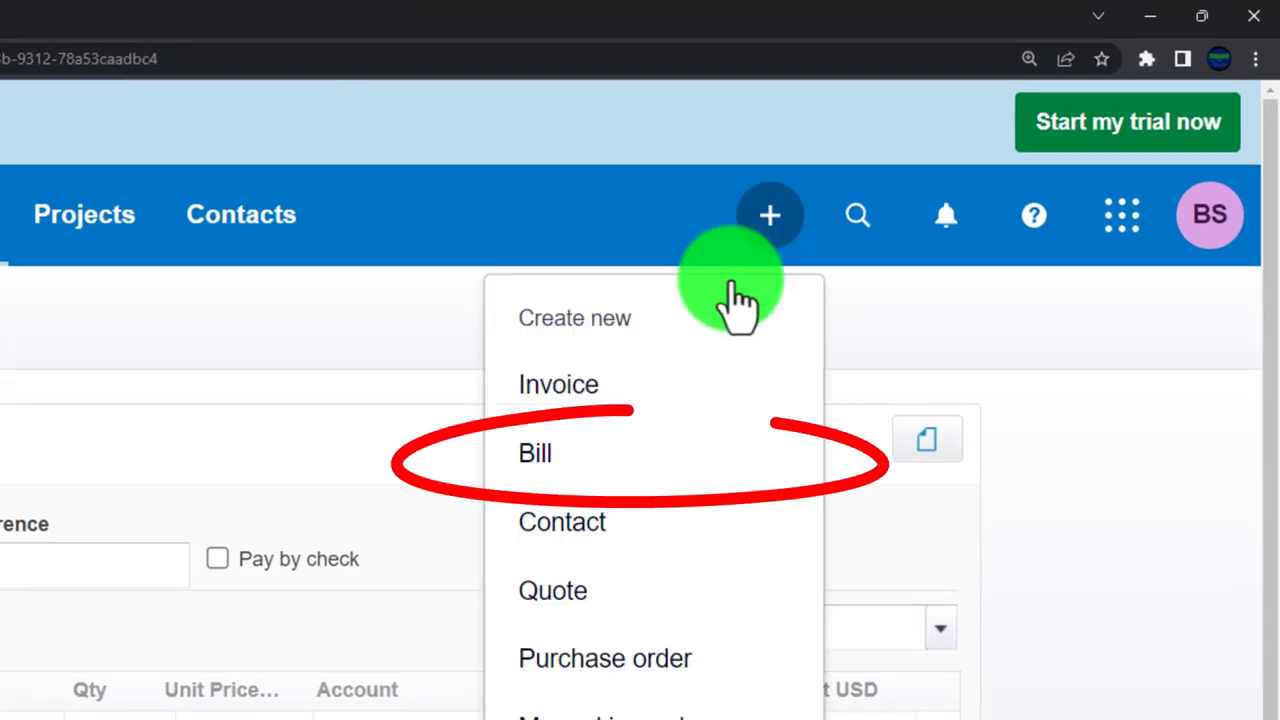
click(610, 460)
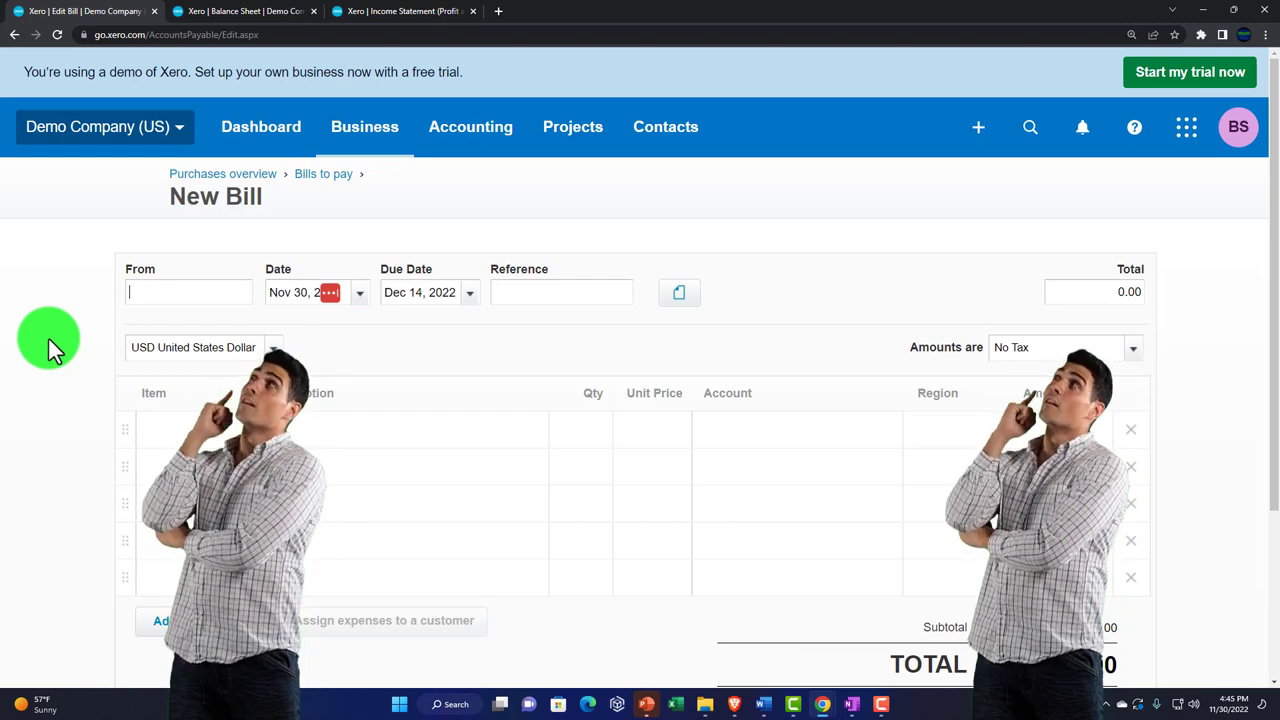
Step: Examine the current assets, fixed assets and current liabilities, including Accounts Payable, on the Balance Sheet
click(240, 15)
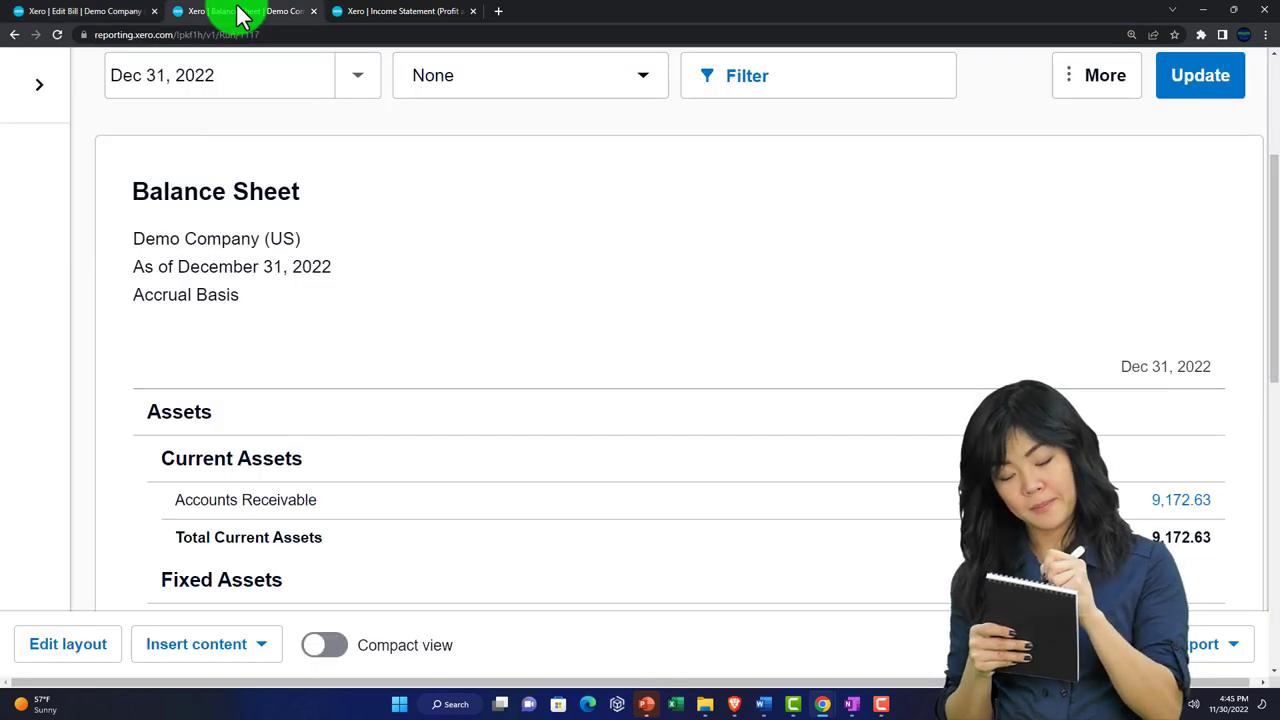
scroll(341, 402, down, 3)
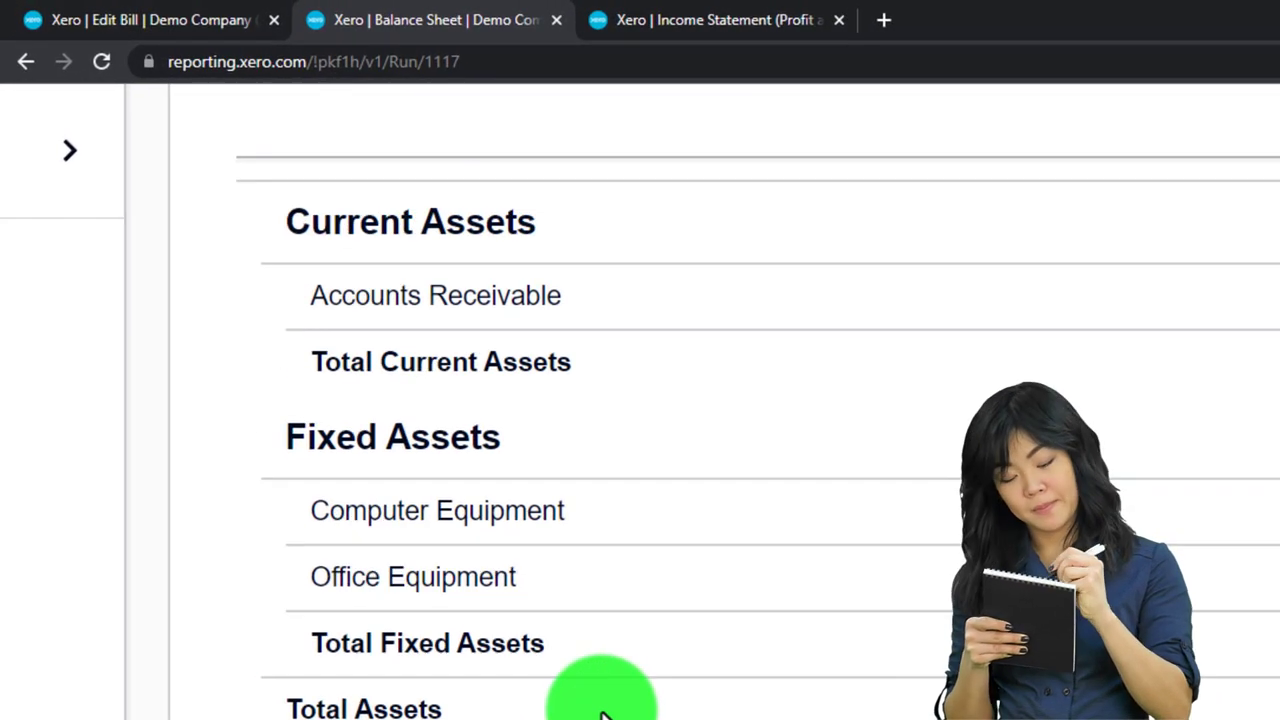
scroll(600, 700, up, 1)
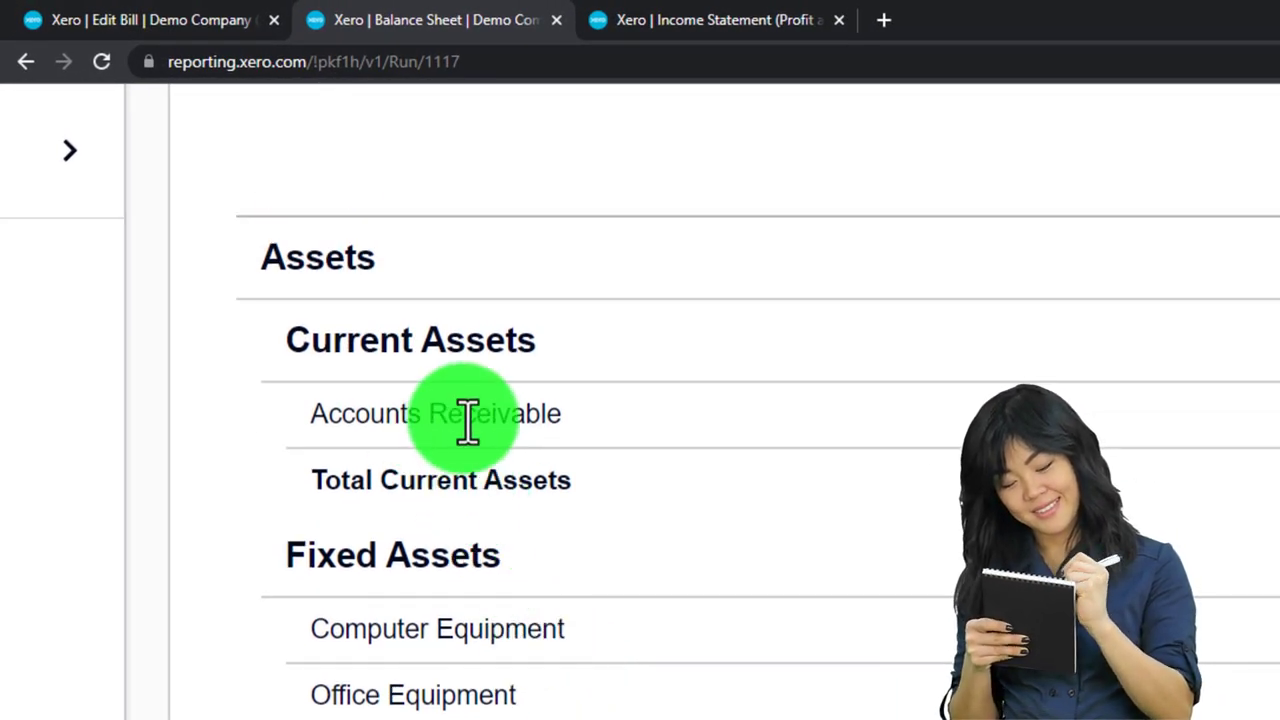
scroll(467, 423, down, 3)
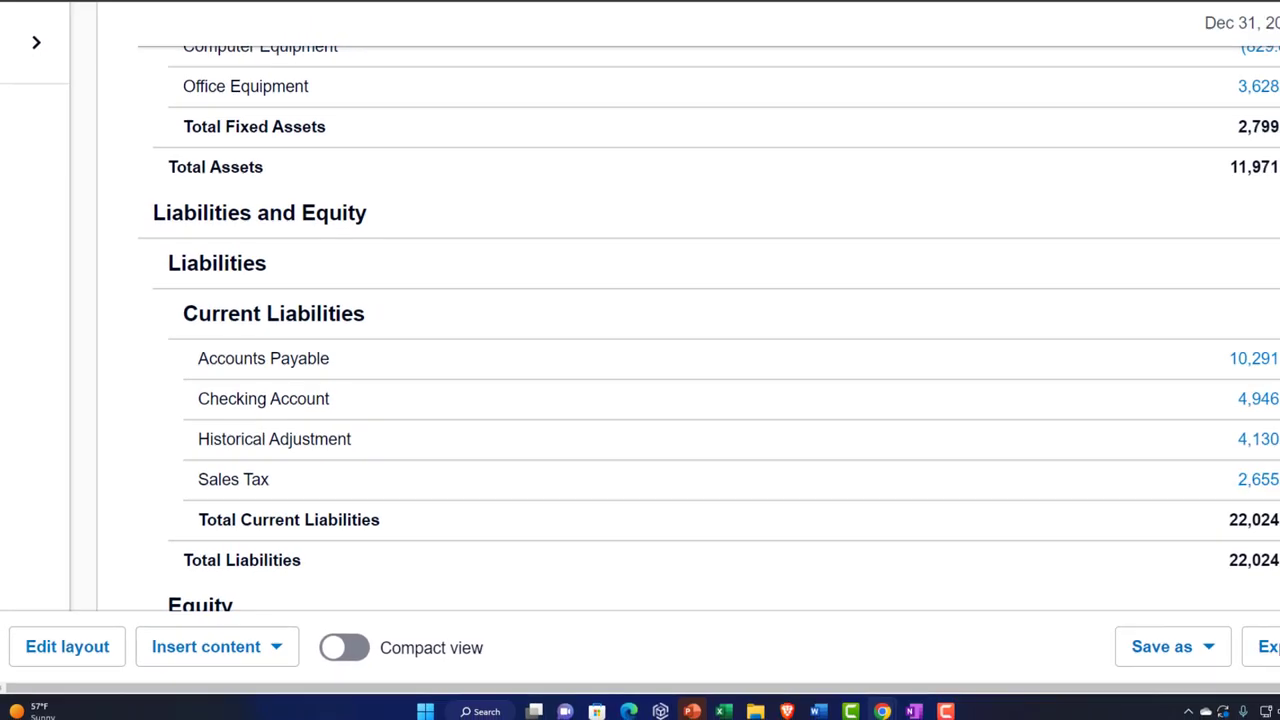
Step: Switch back to the New Bill tab and open the Bills to pay list
click(103, 16)
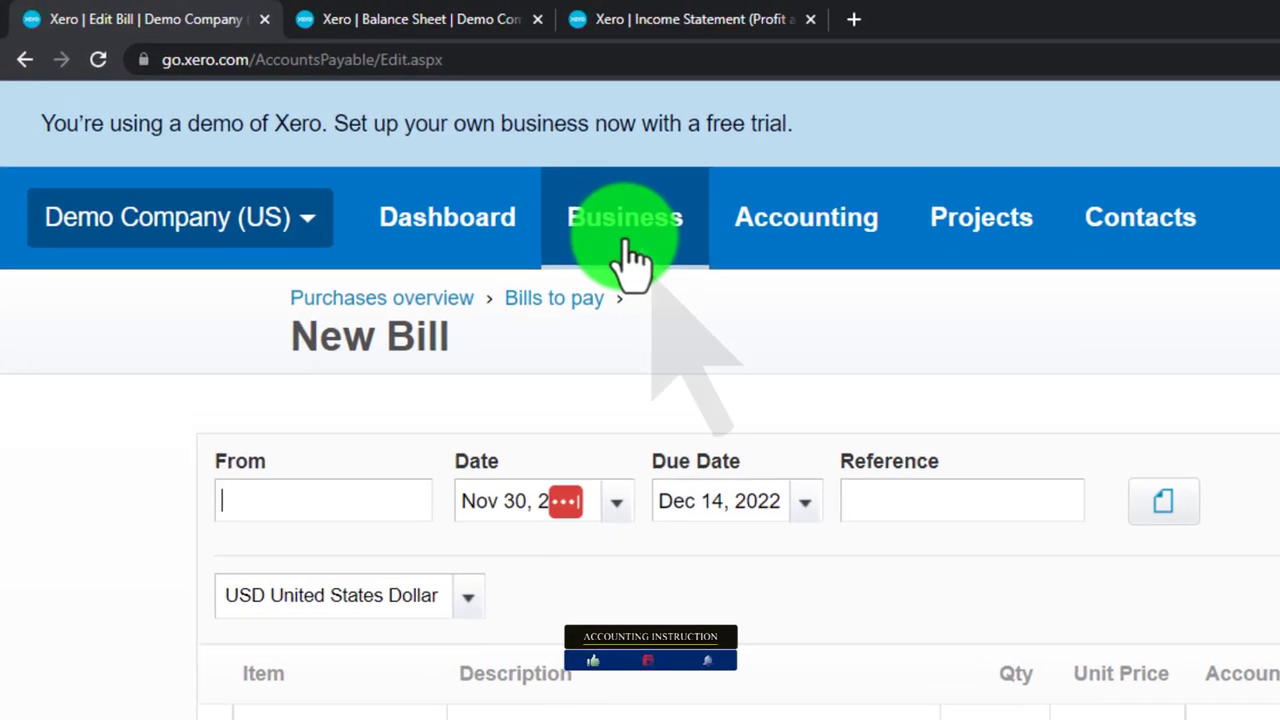
click(626, 245)
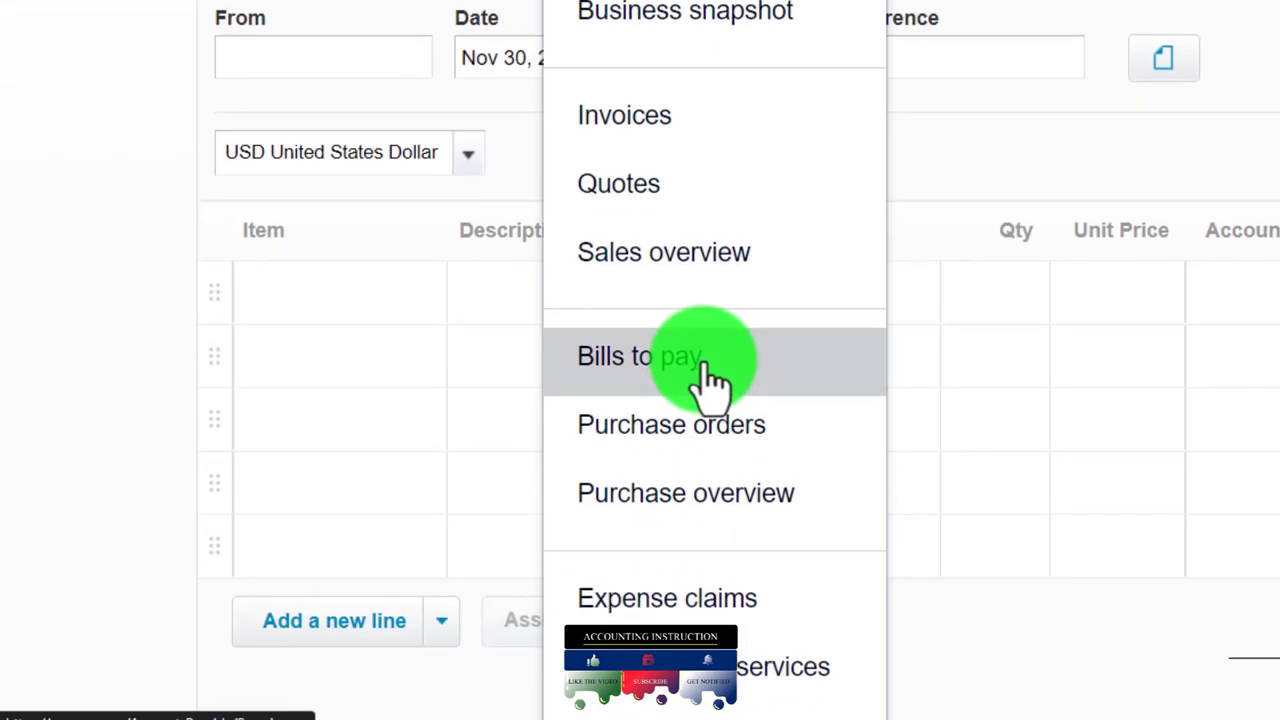
click(700, 528)
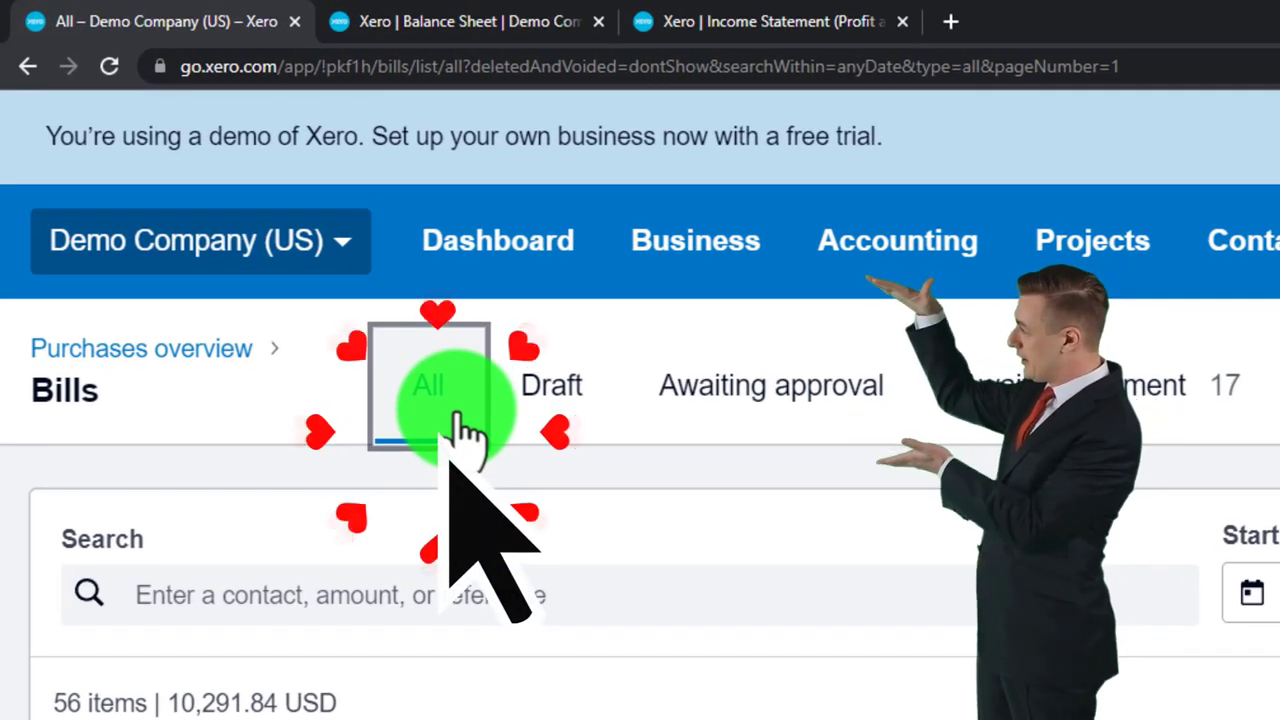
Step: View the Draft, Awaiting approval, Awaiting payment and Paid bills one after another
click(588, 421)
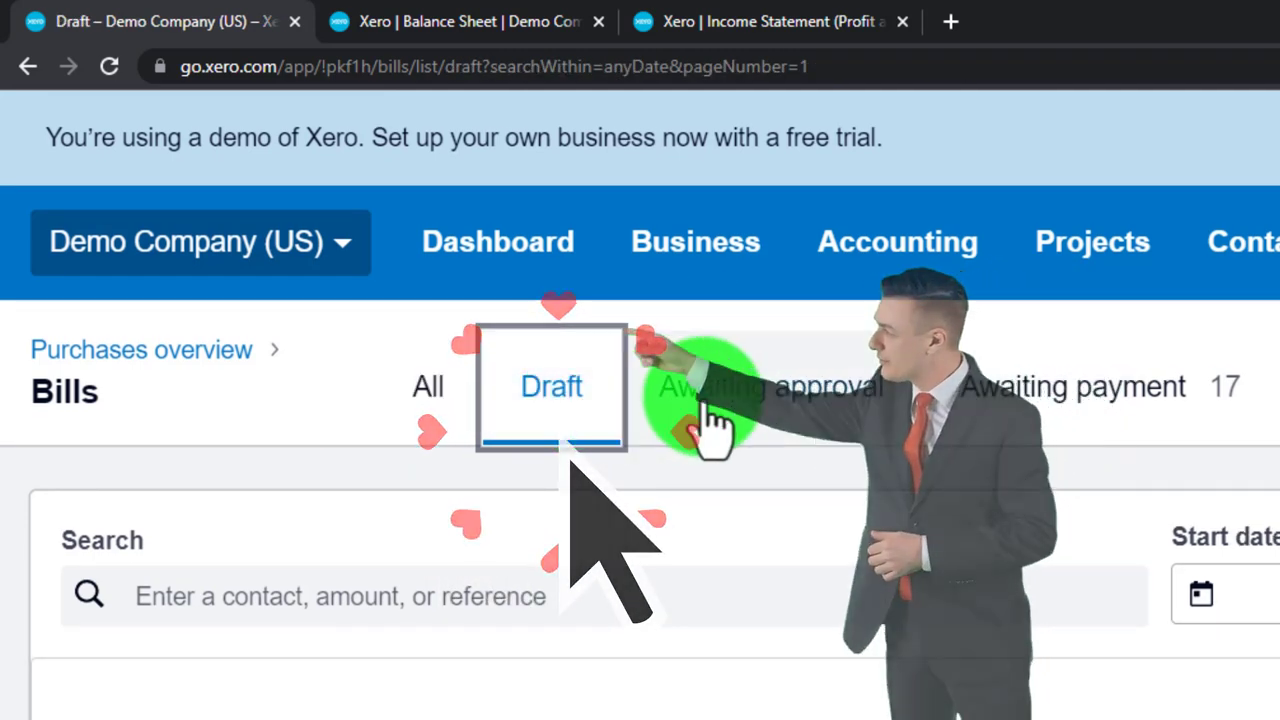
click(740, 408)
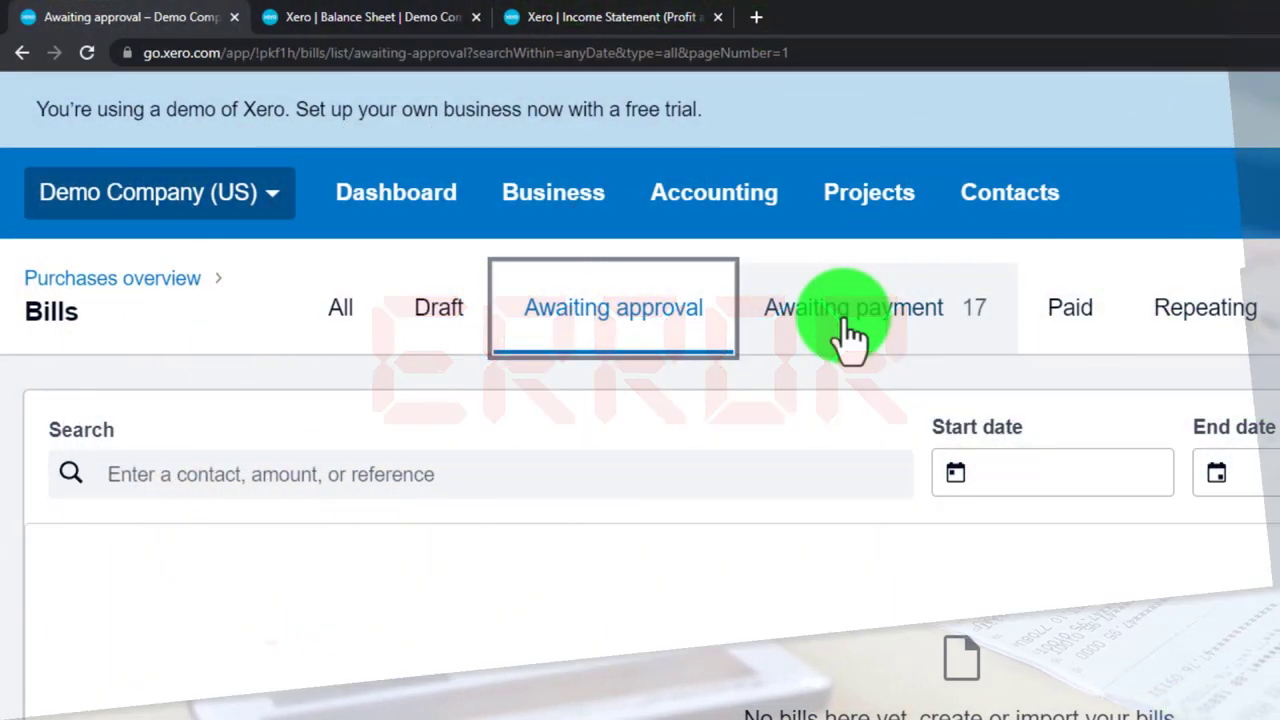
click(848, 333)
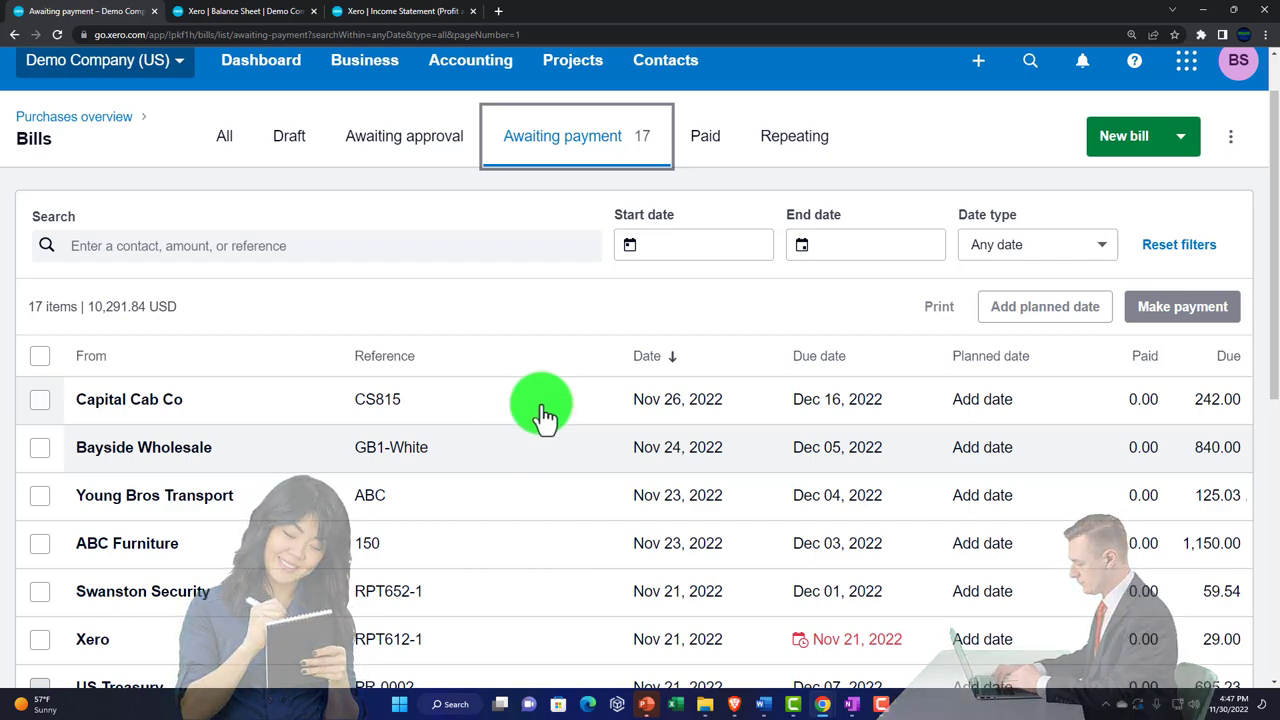
click(706, 145)
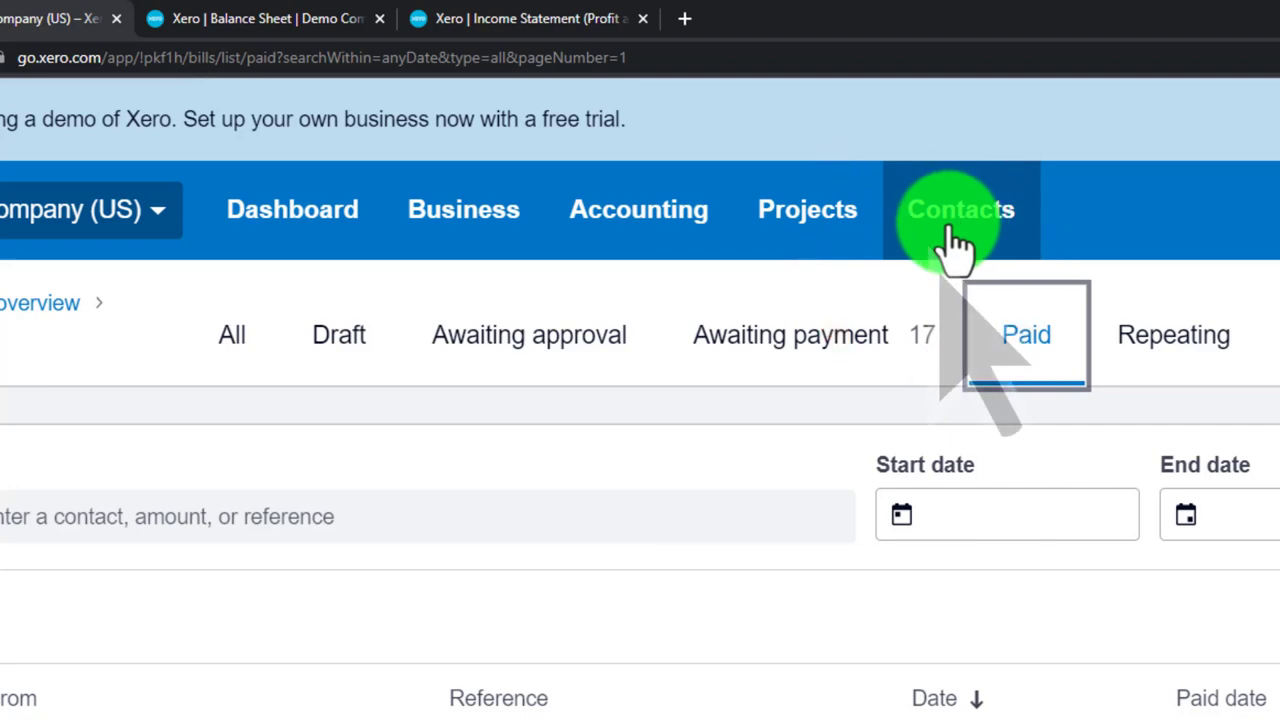
Step: Look over the contact list choices, view the Repeating bills, and return to the list of all bills
click(952, 243)
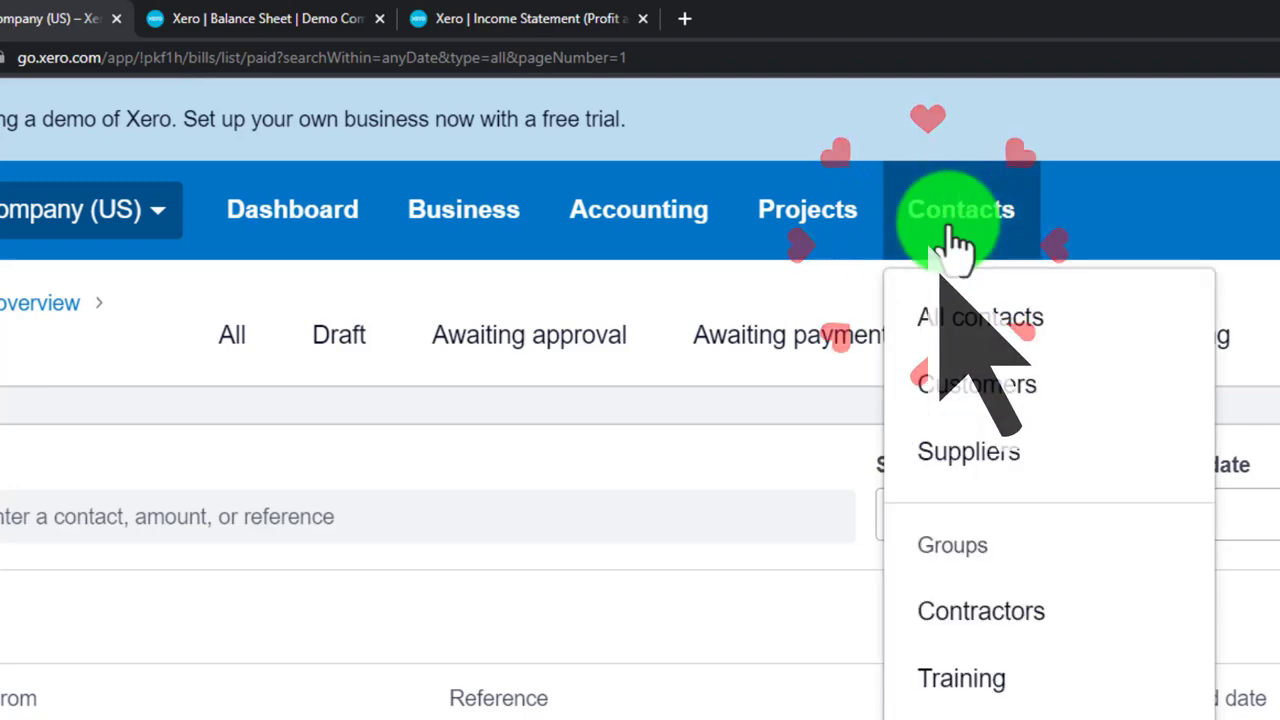
click(921, 548)
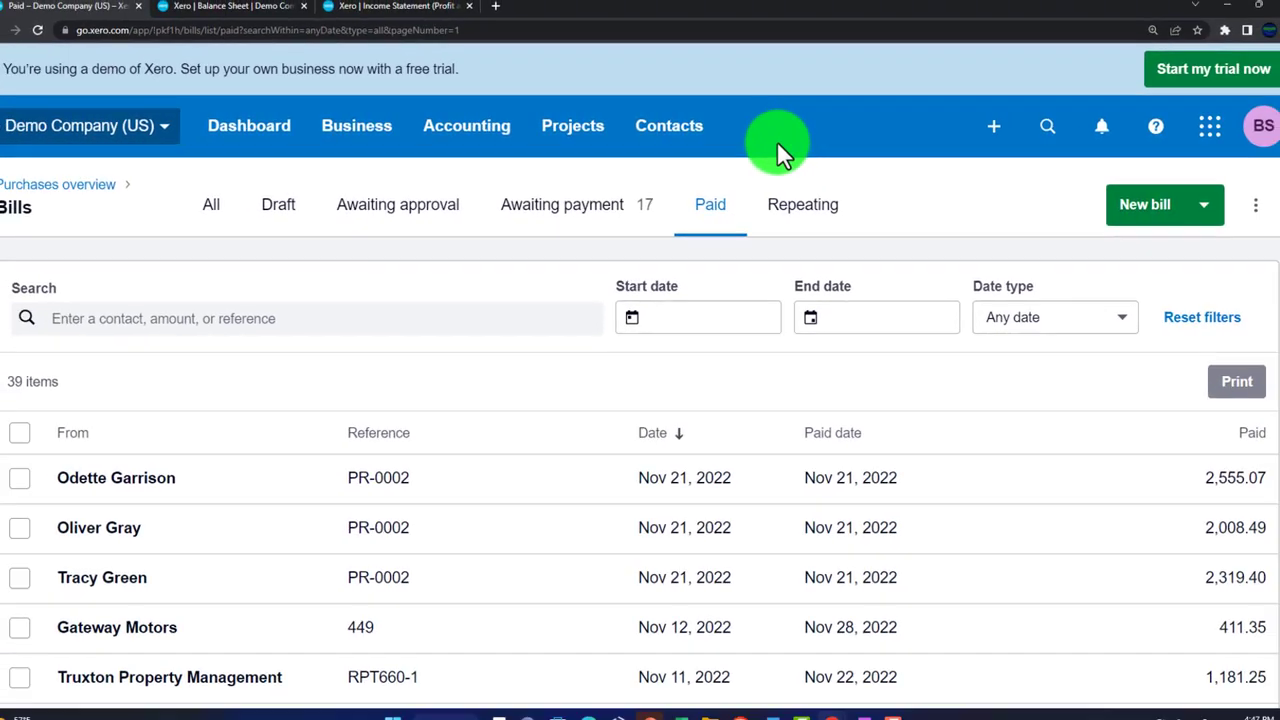
click(781, 218)
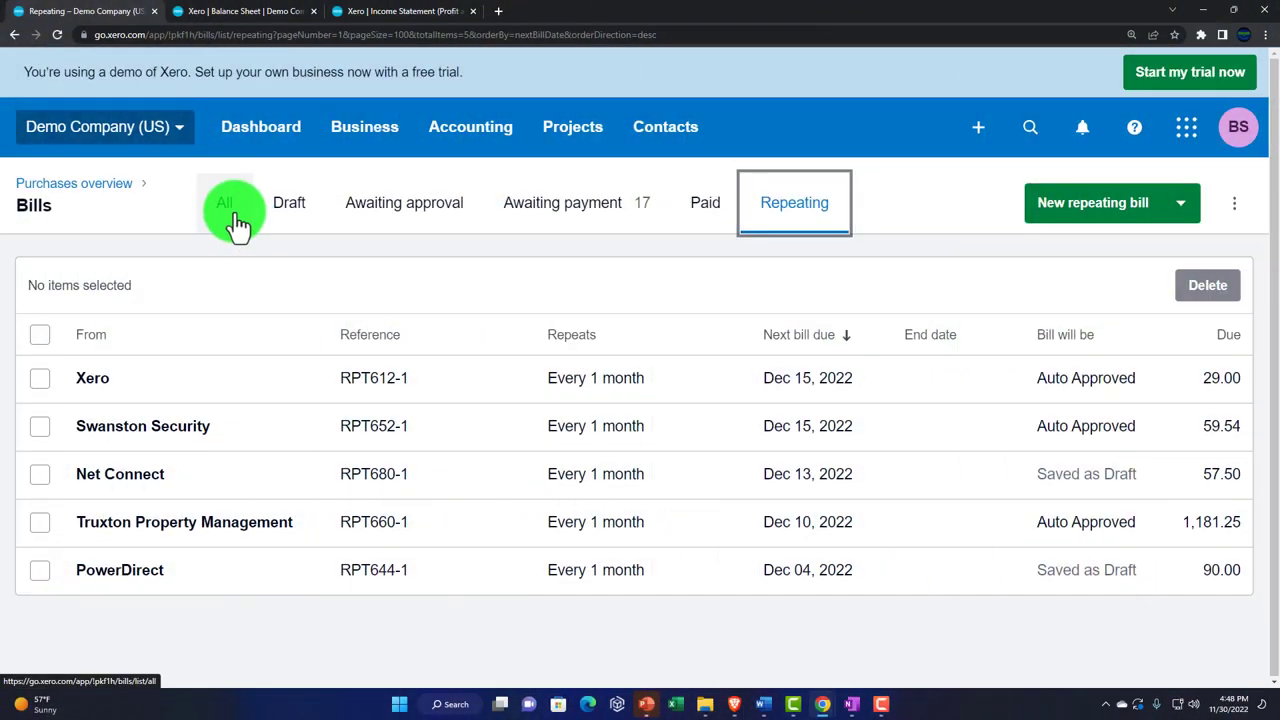
click(238, 222)
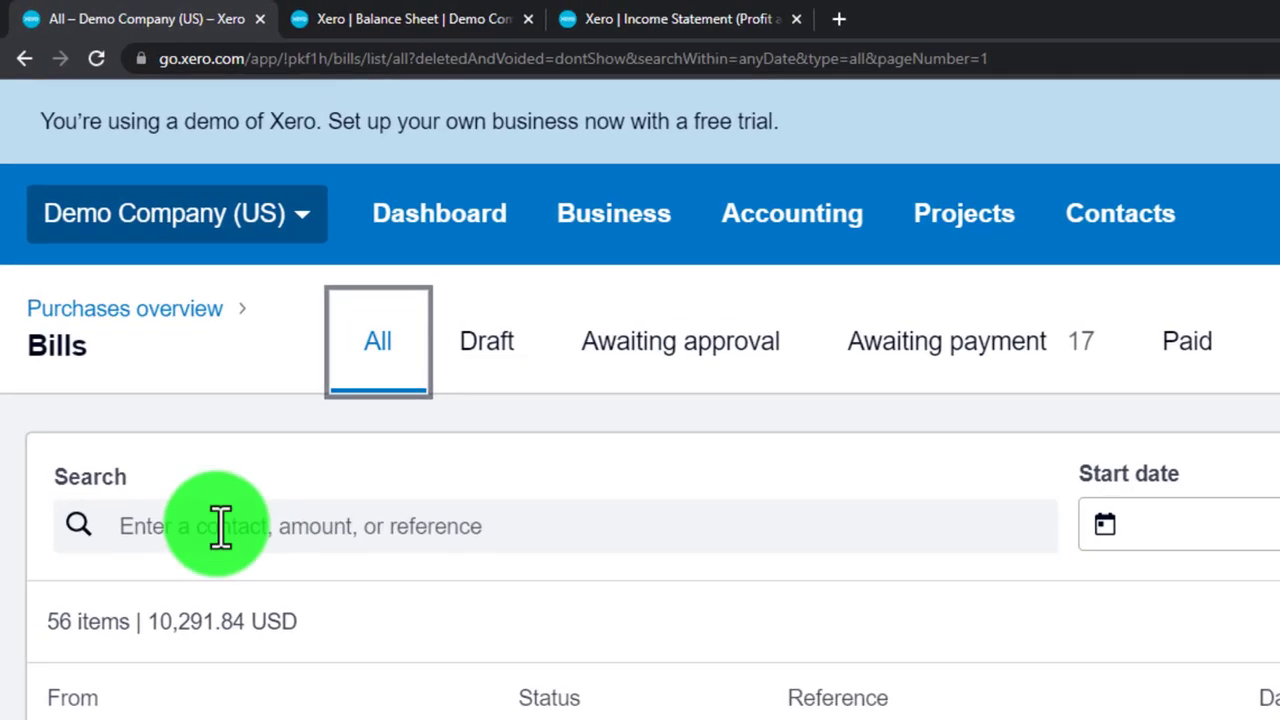
Step: Search all bills for "bayside" and clear the search
click(127, 312)
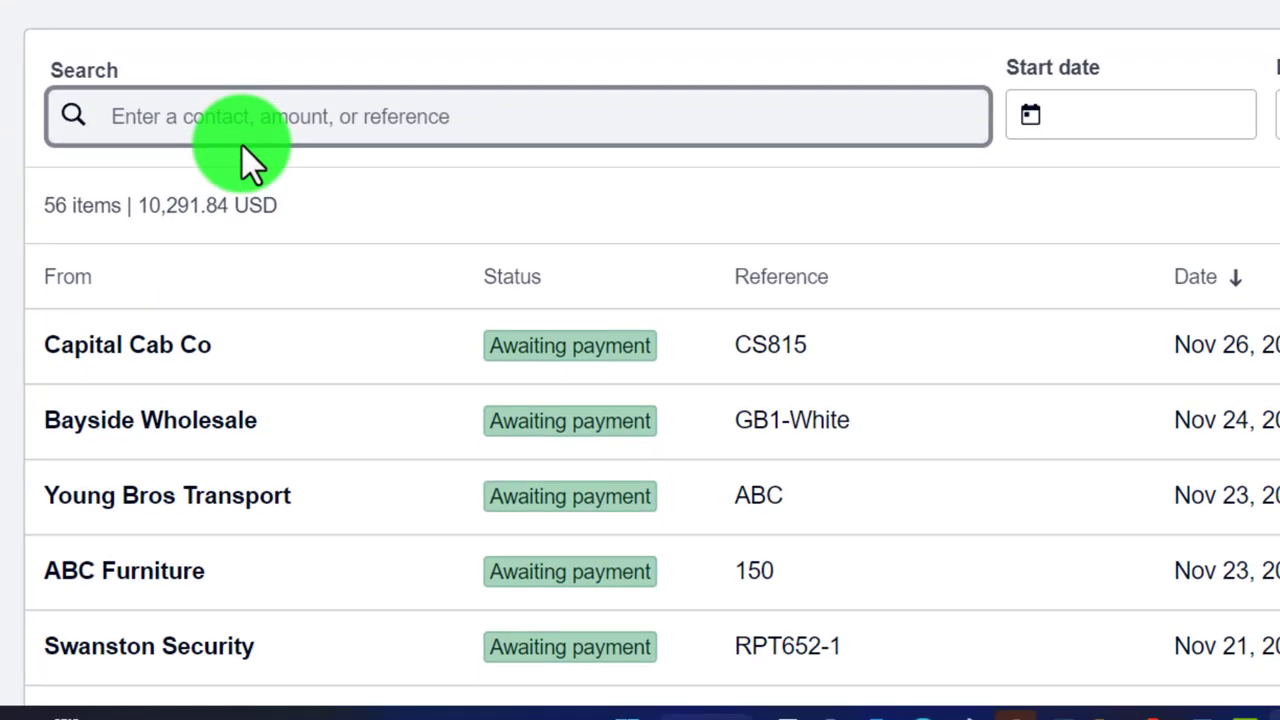
text(bayside)
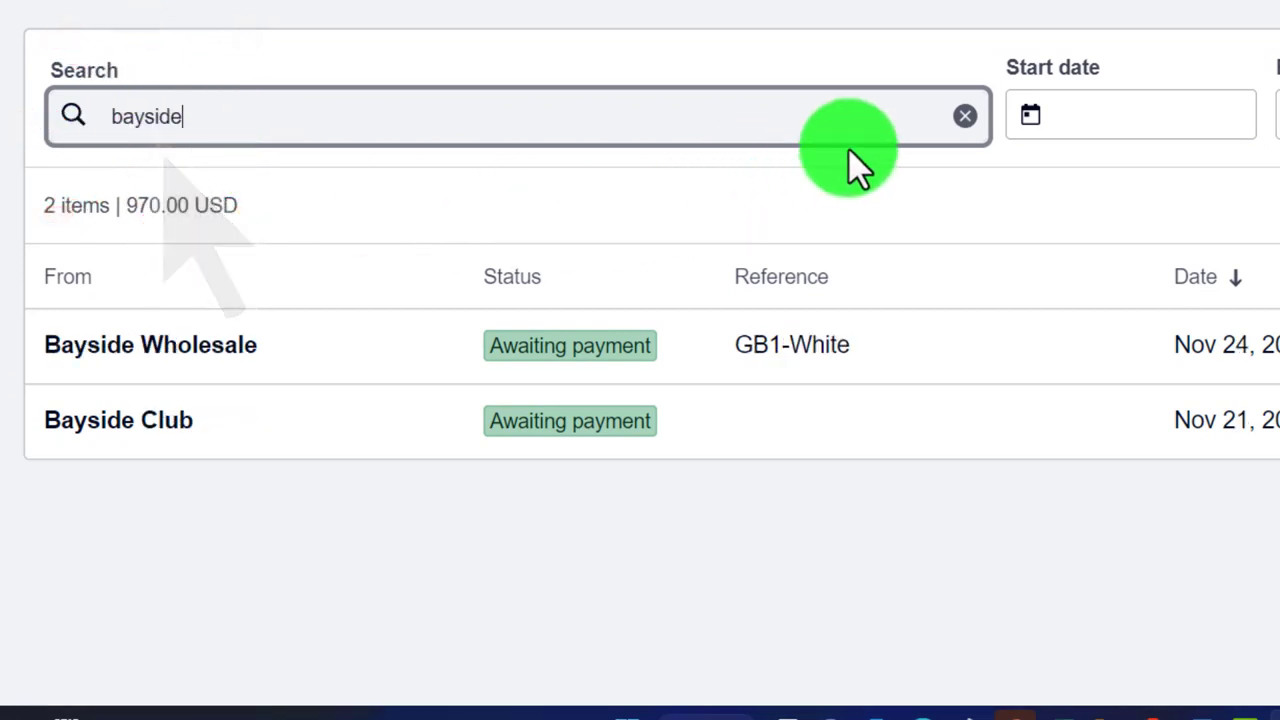
click(966, 118)
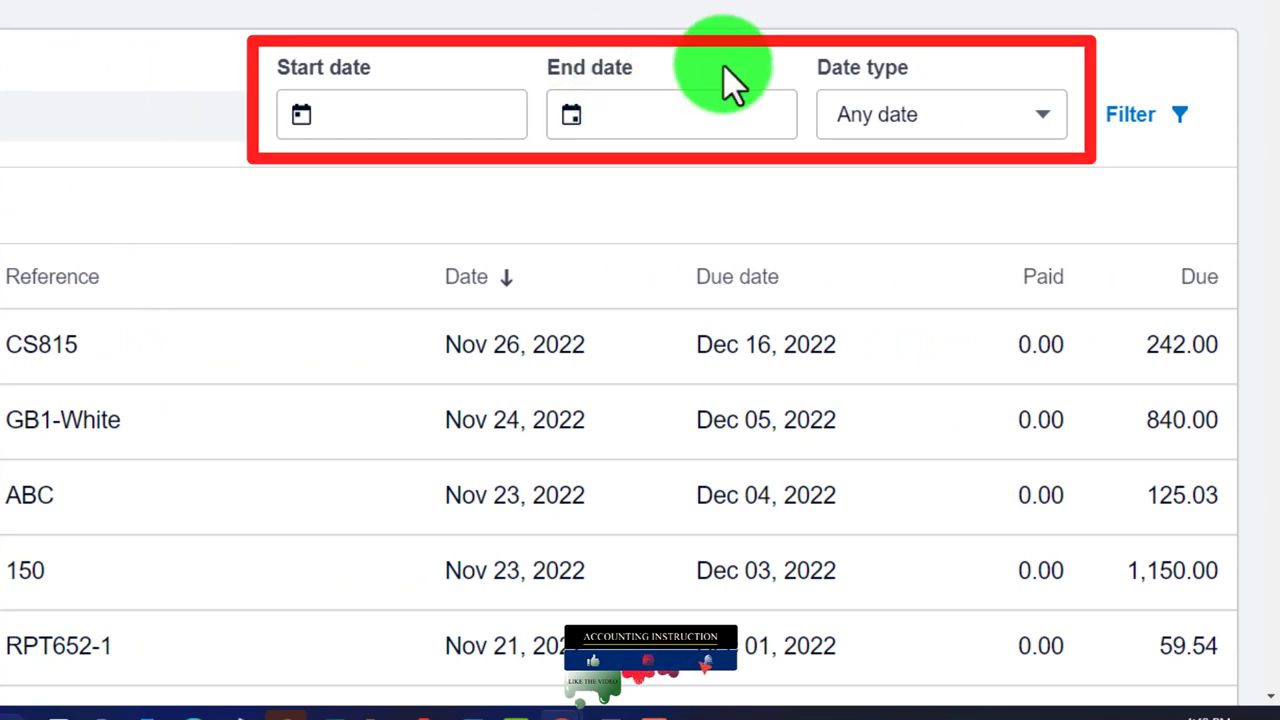
Step: Set the date type to Due date and review the dates and payment statuses of the listed bills
click(1040, 114)
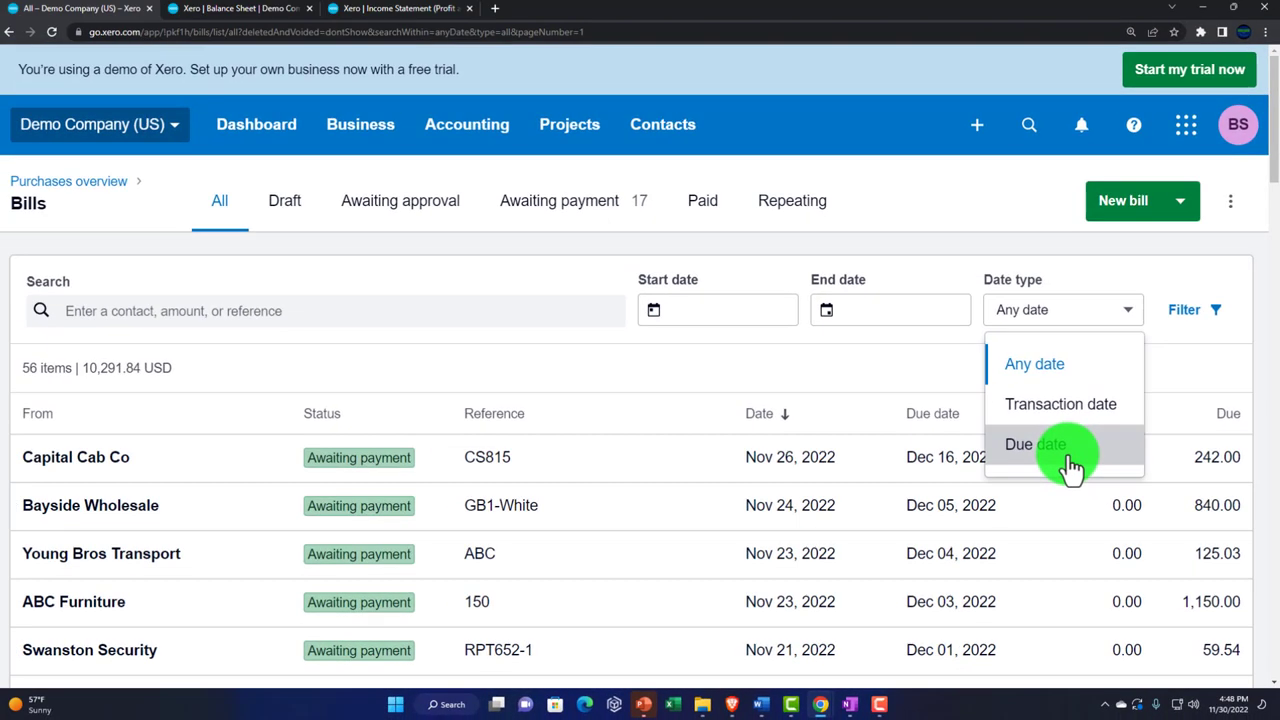
click(955, 362)
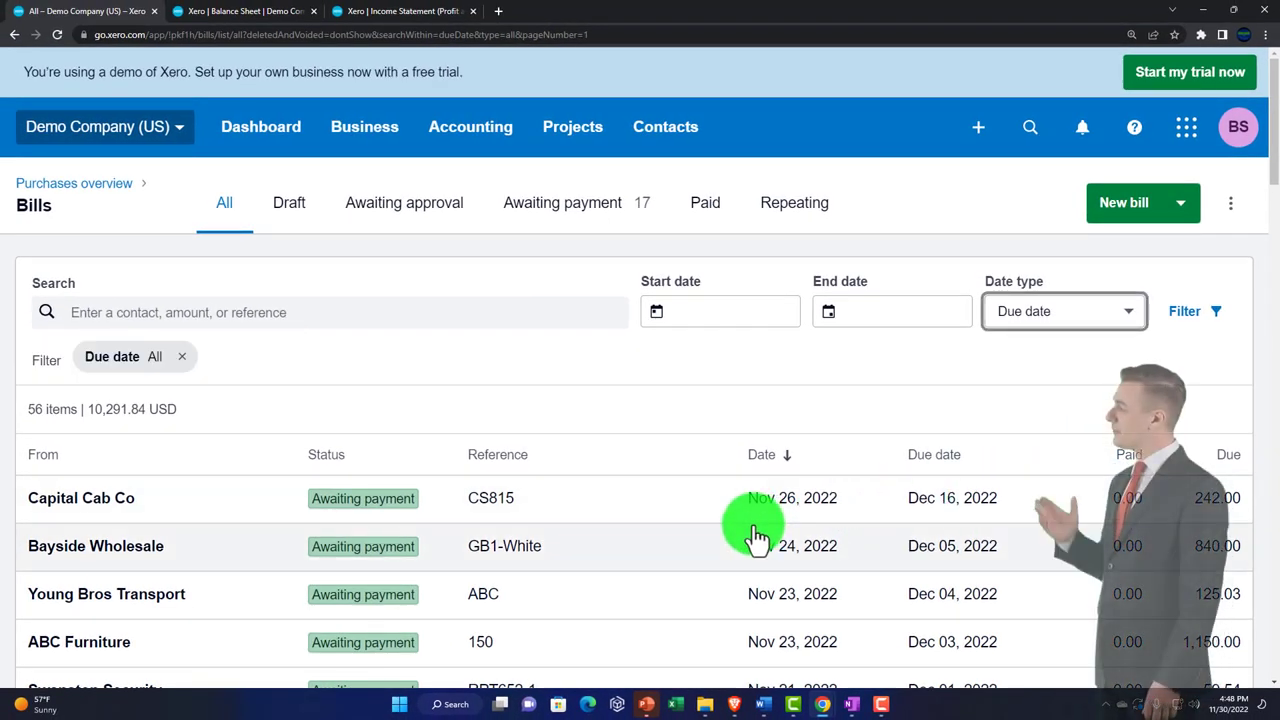
scroll(751, 530, down, 2)
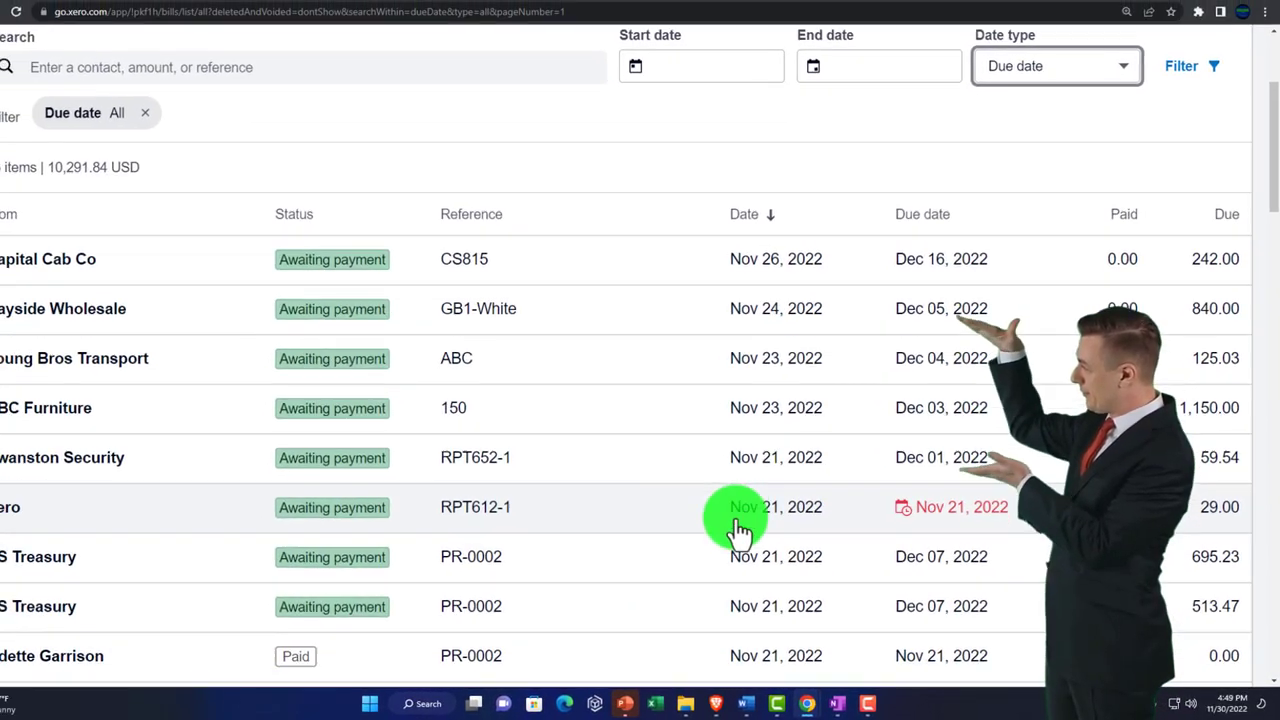
scroll(757, 537, down, 3)
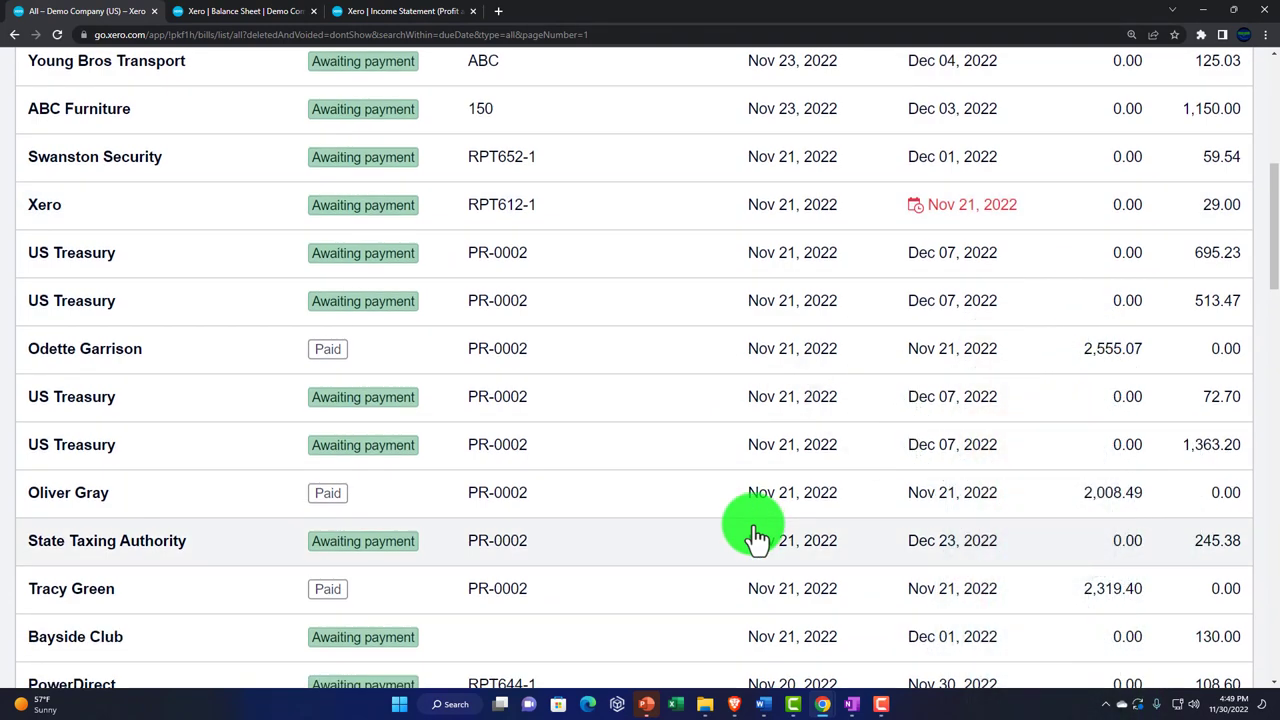
scroll(757, 537, up, 6)
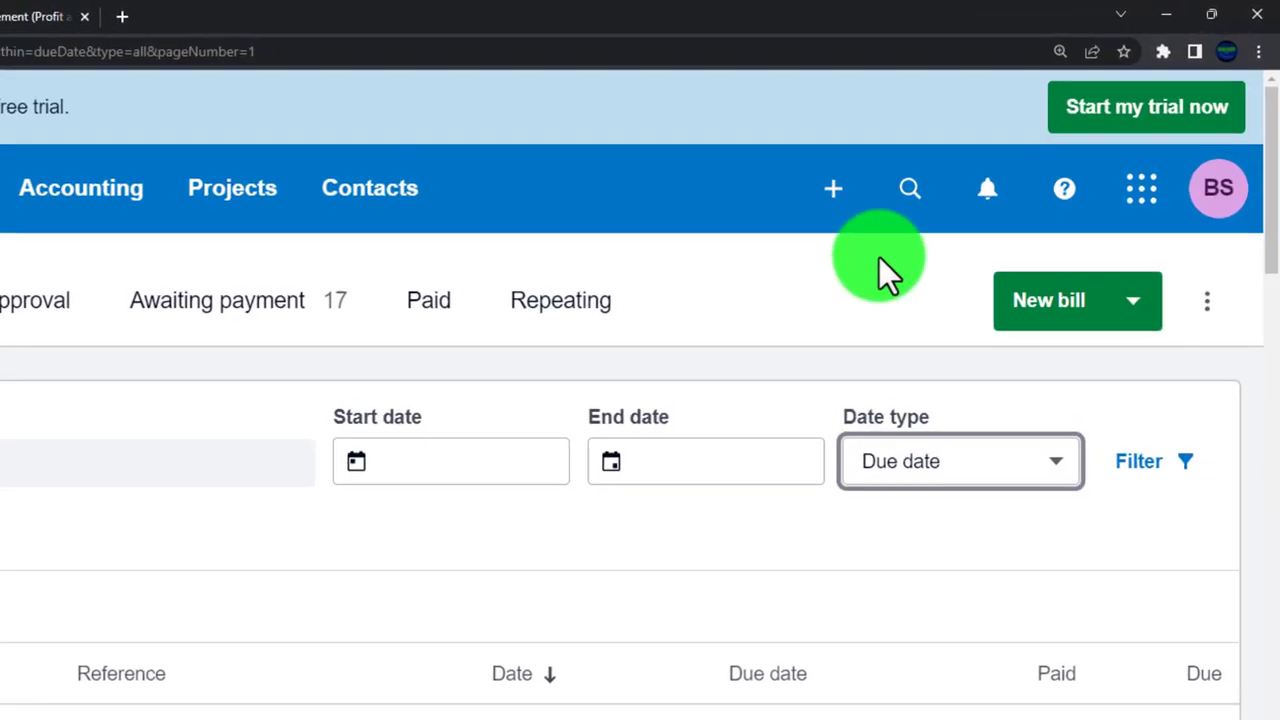
Step: Open a blank New Bill form and return from it to the Bills to pay list
click(799, 220)
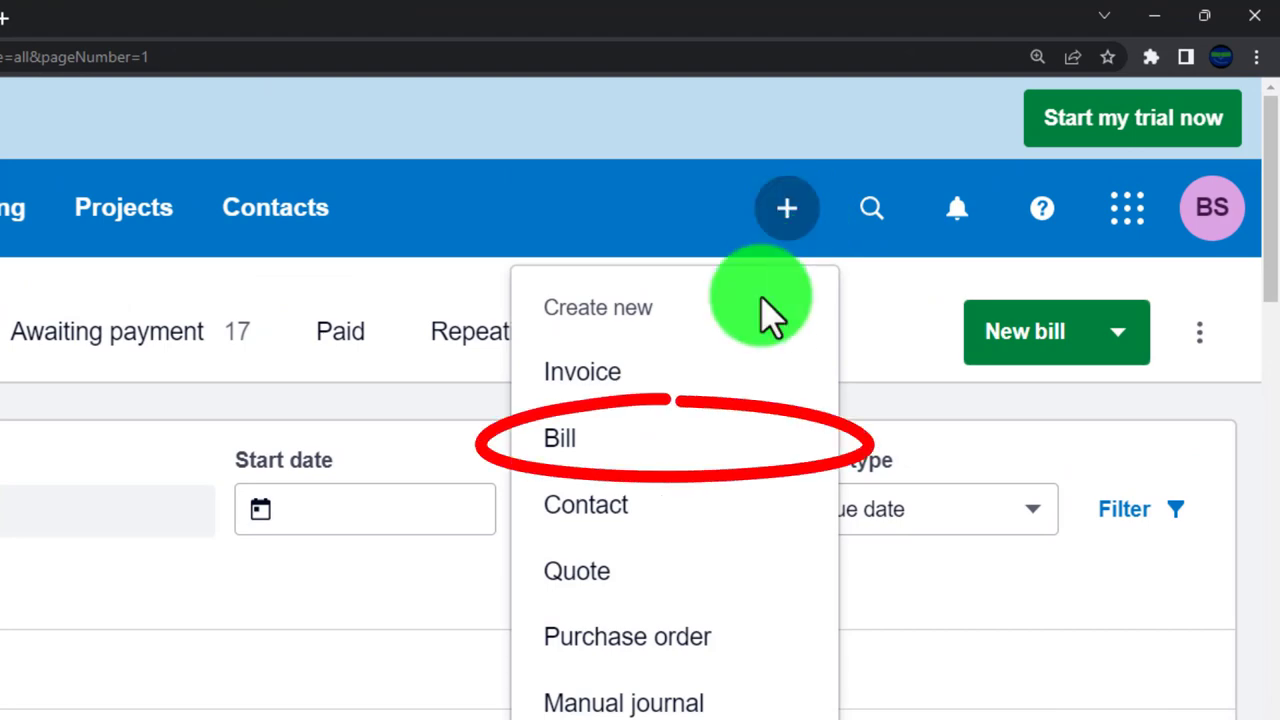
click(588, 445)
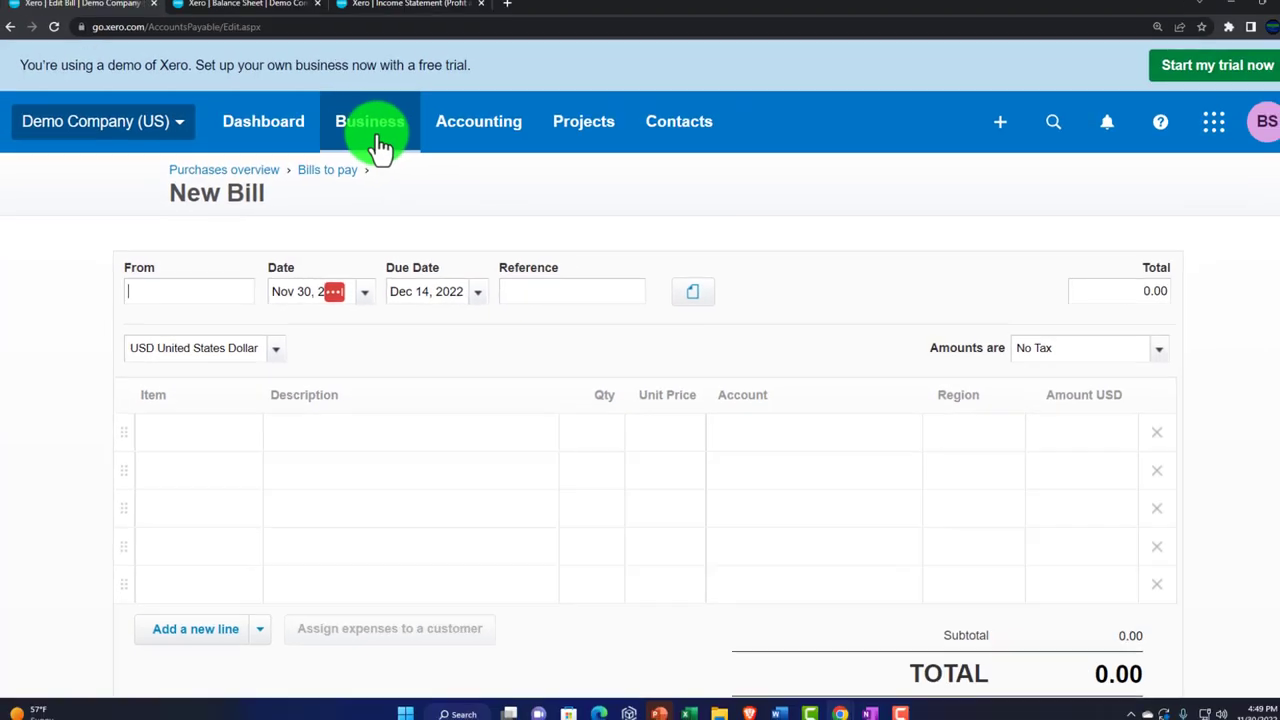
click(385, 132)
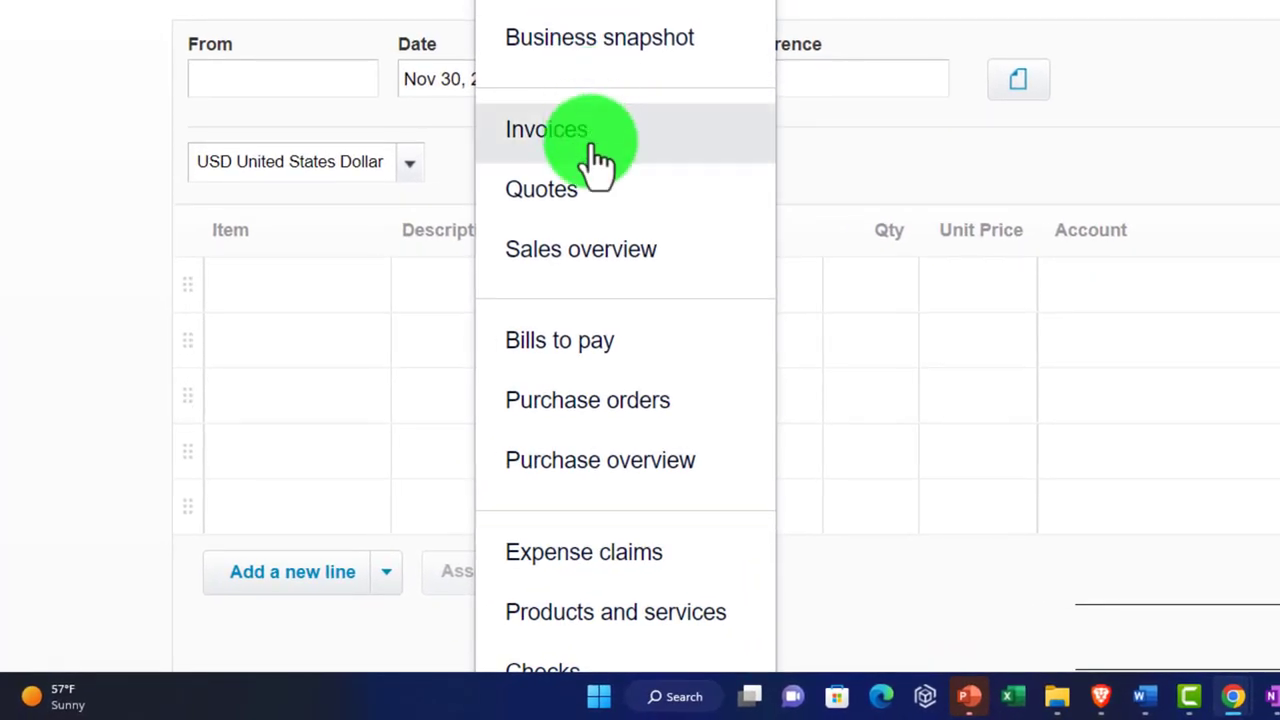
click(594, 342)
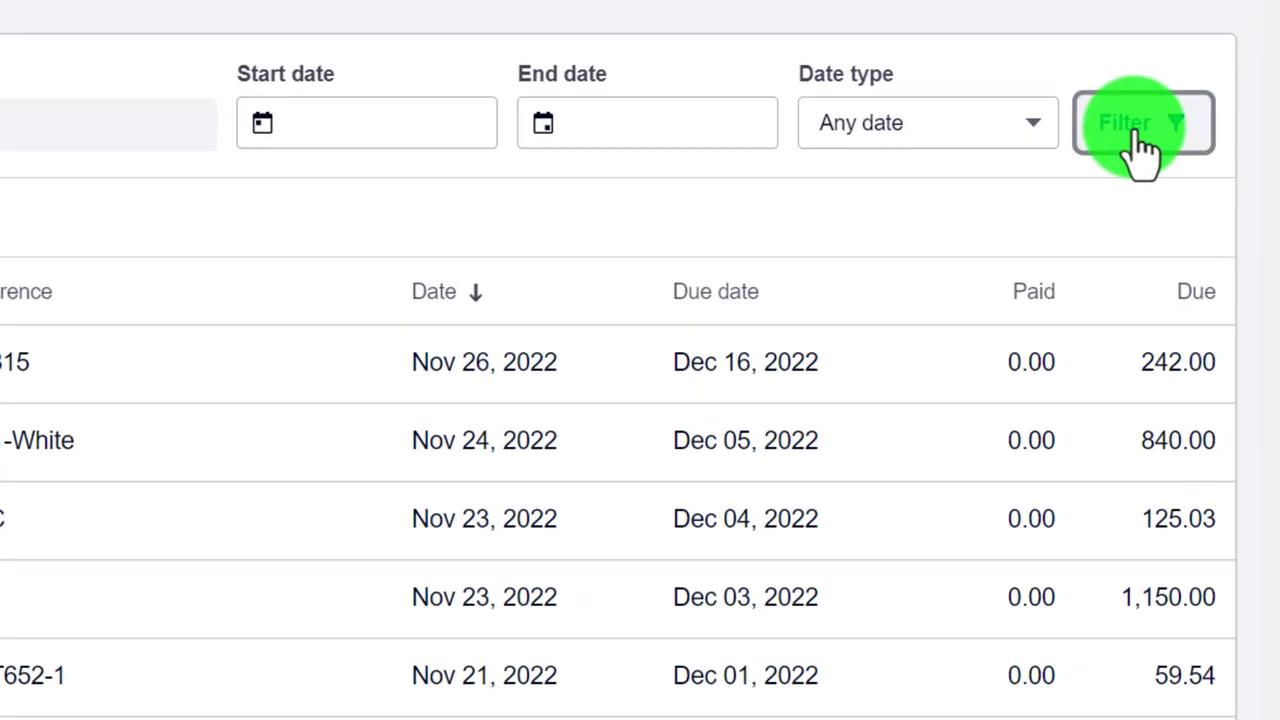
Step: Examine the Deleted & voided filter choices for the bills list and close the filter without changing it
click(1186, 313)
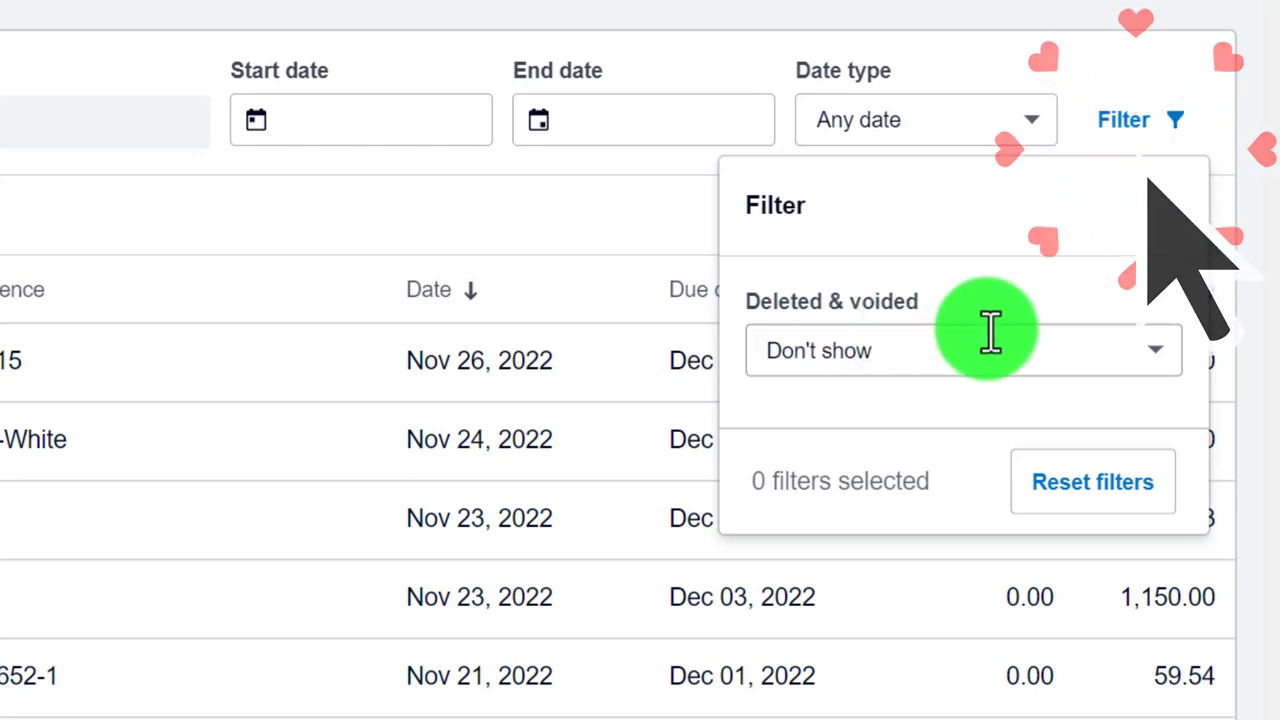
click(1149, 349)
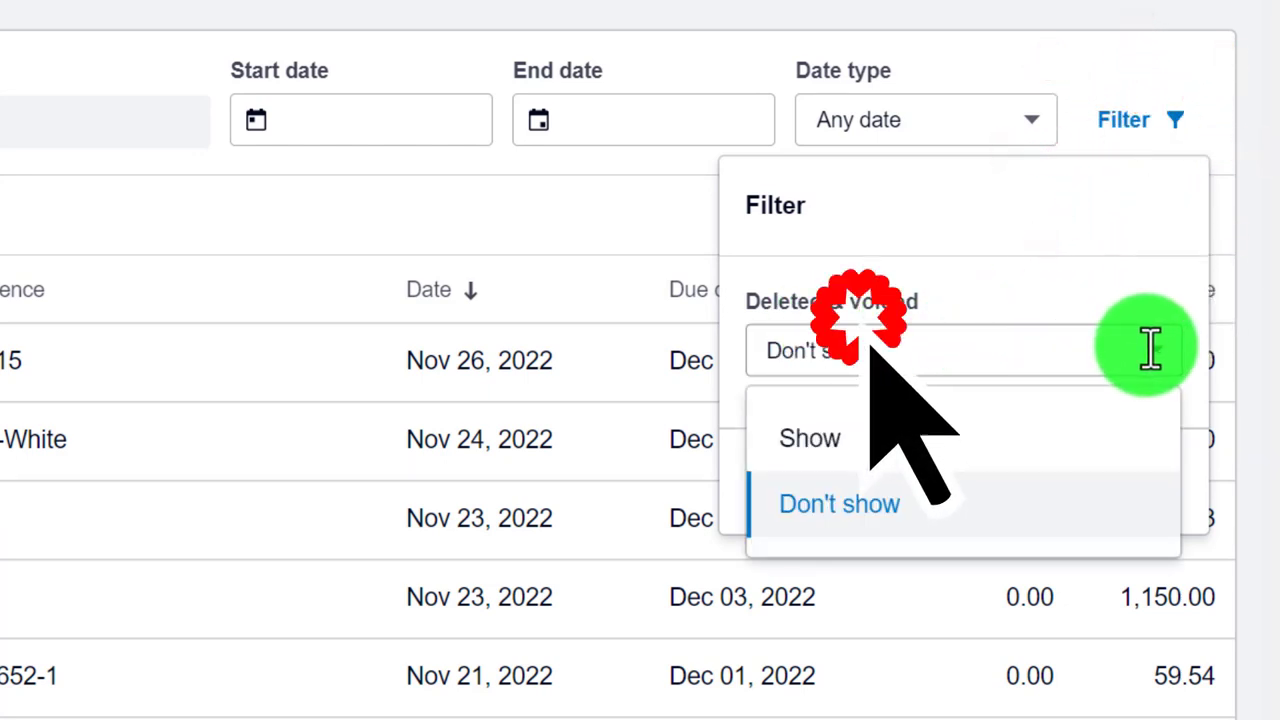
click(1150, 350)
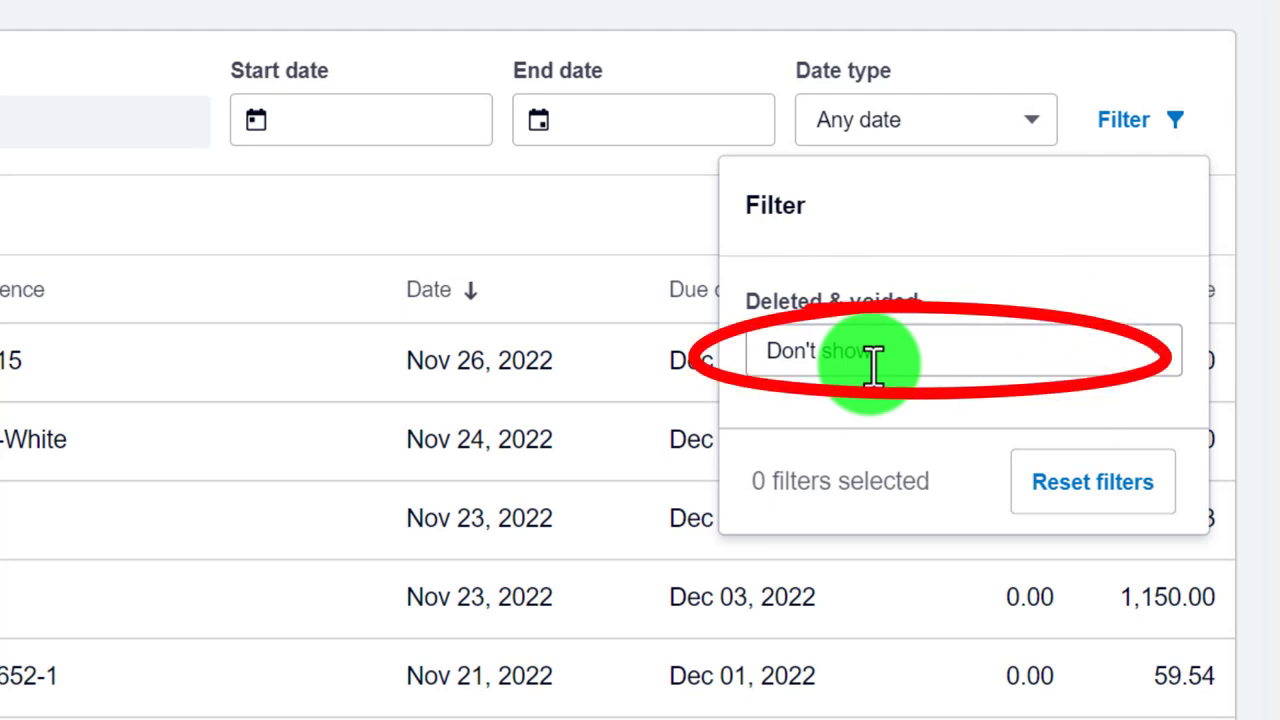
click(963, 360)
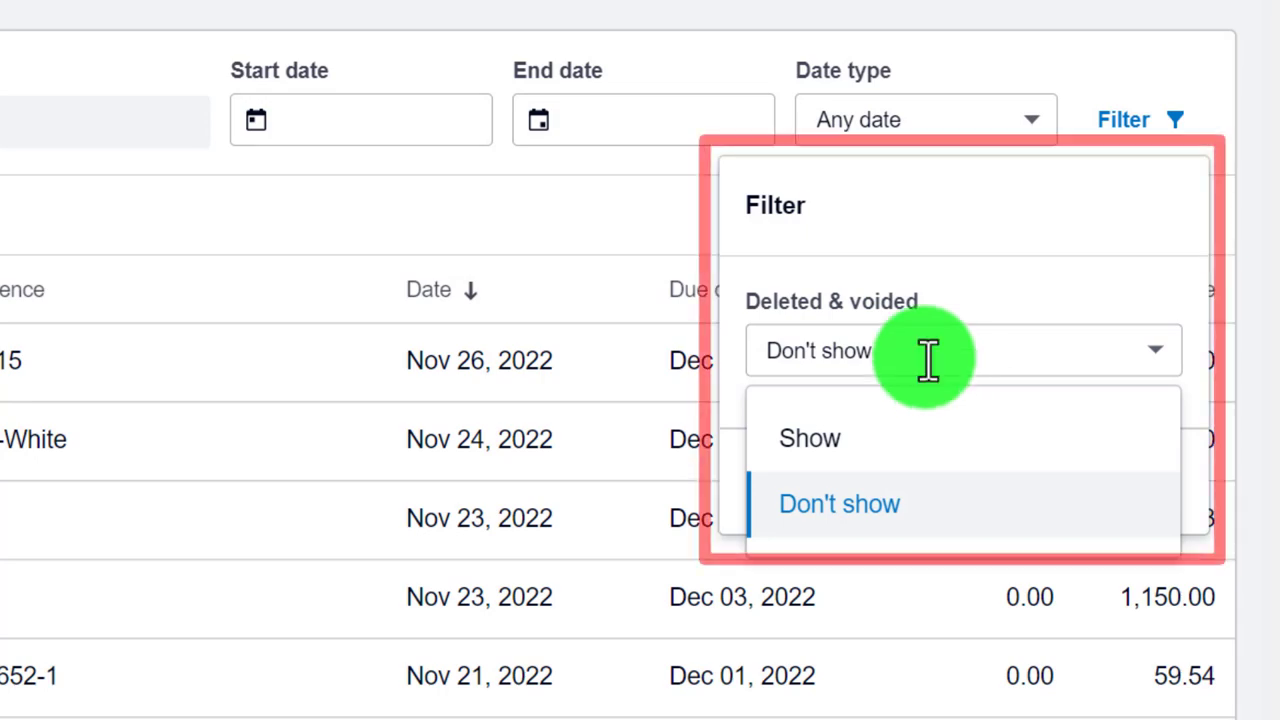
click(523, 214)
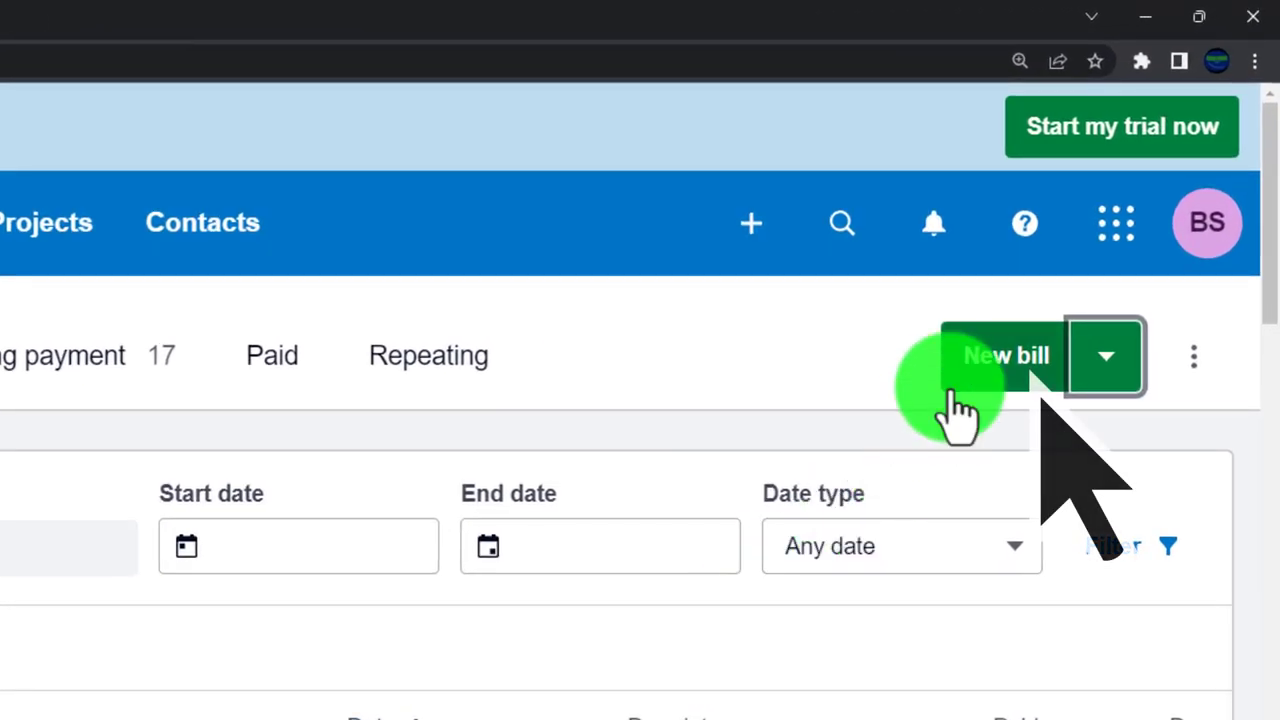
Step: Compare the general create-new choices with the New bill choices, including repeating bill, credit note and import, without creating anything
click(960, 388)
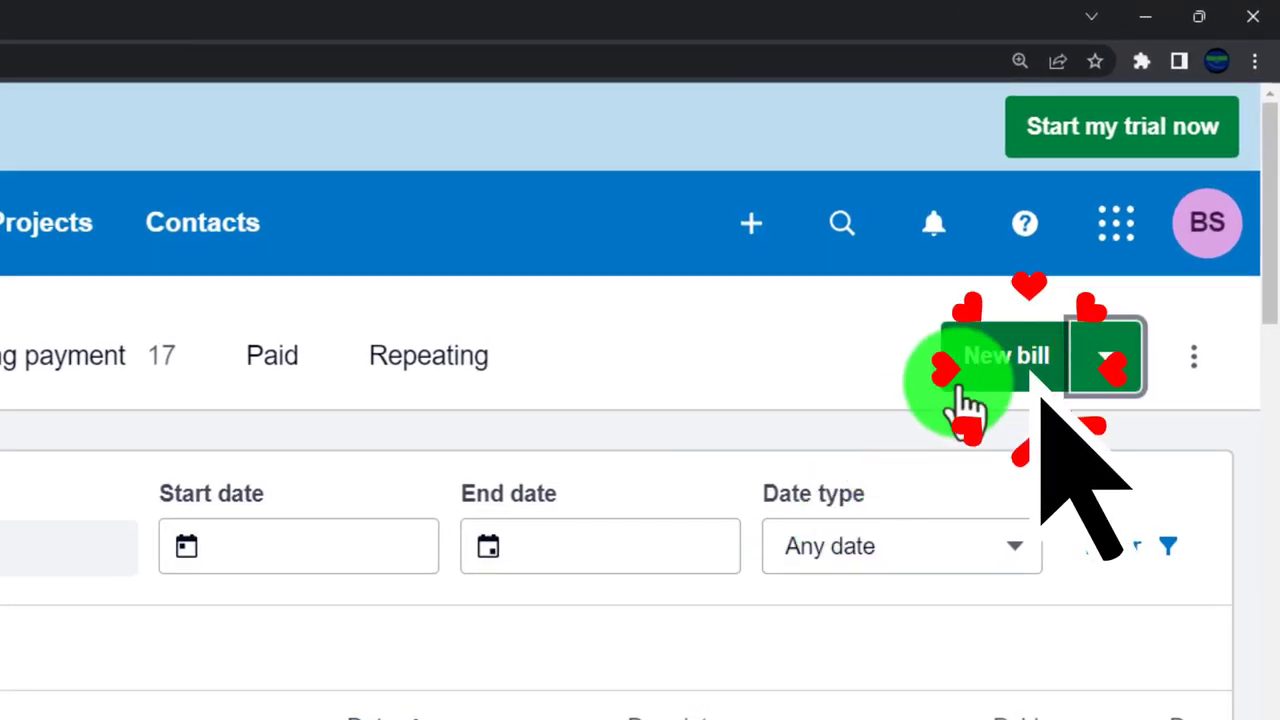
click(766, 256)
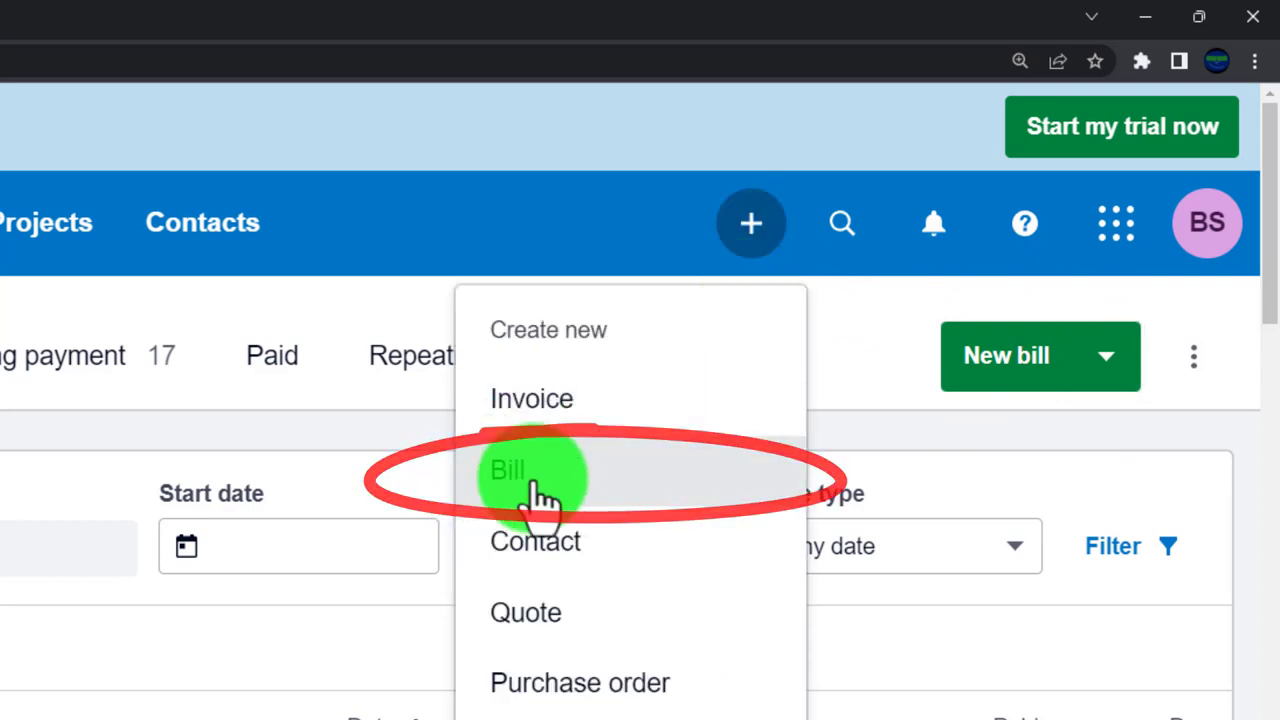
click(1106, 360)
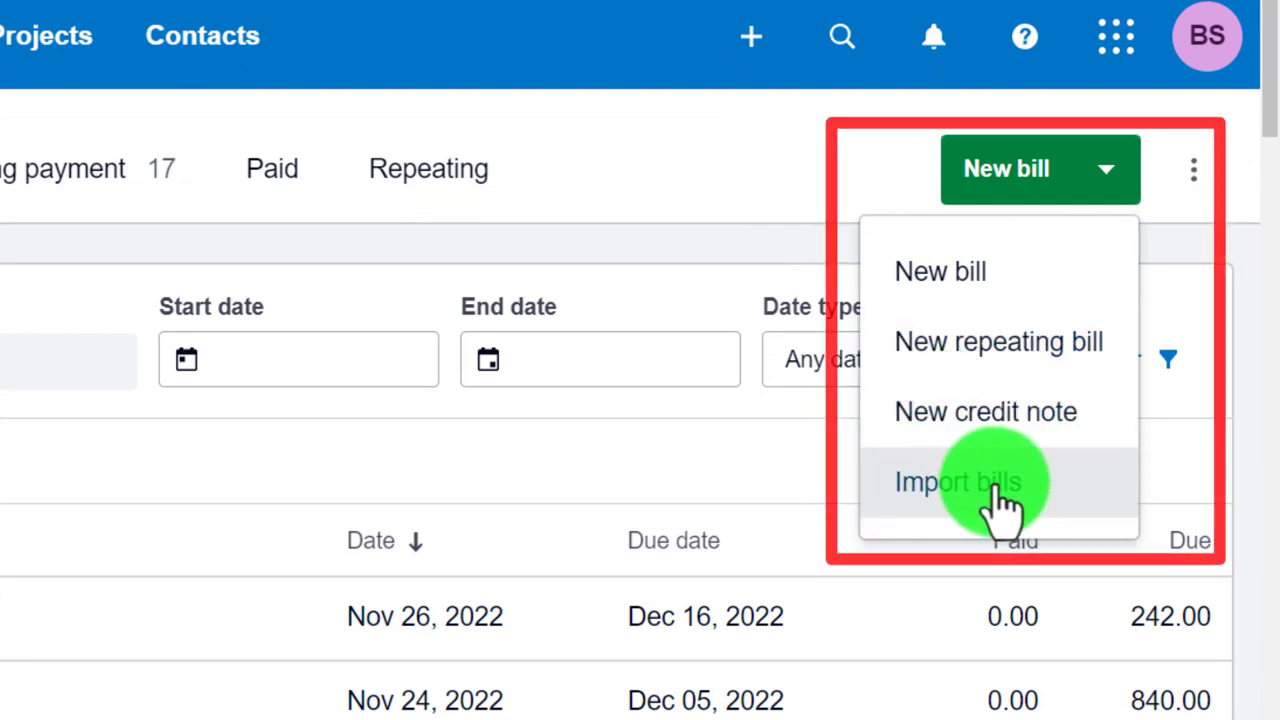
click(672, 188)
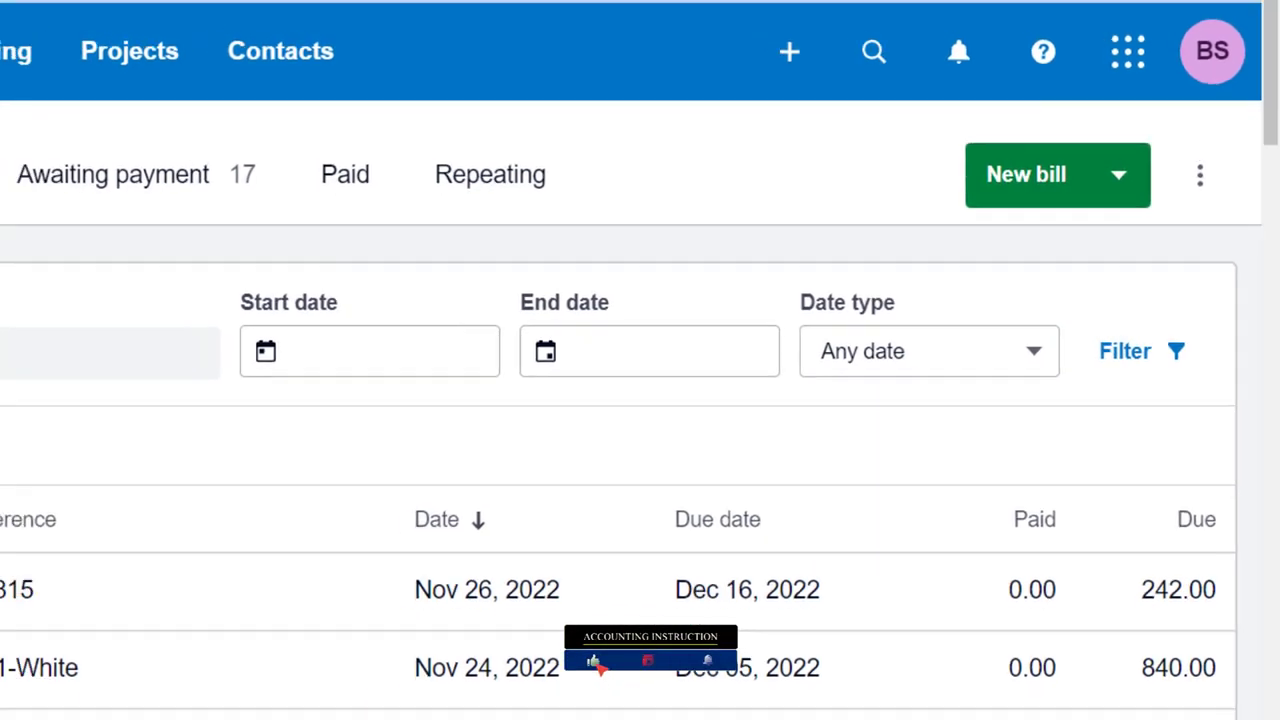
Step: Go through the draft bills and those awaiting approval, ending on the bills awaiting payment
click(217, 211)
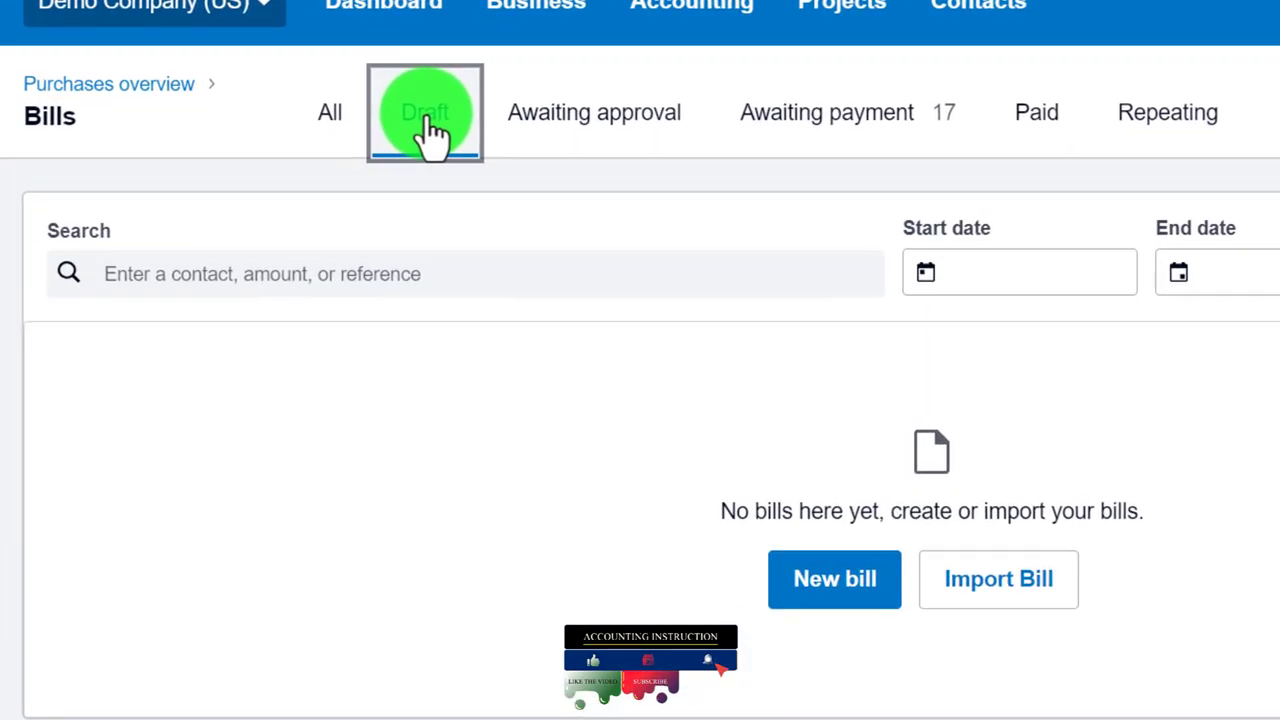
click(545, 118)
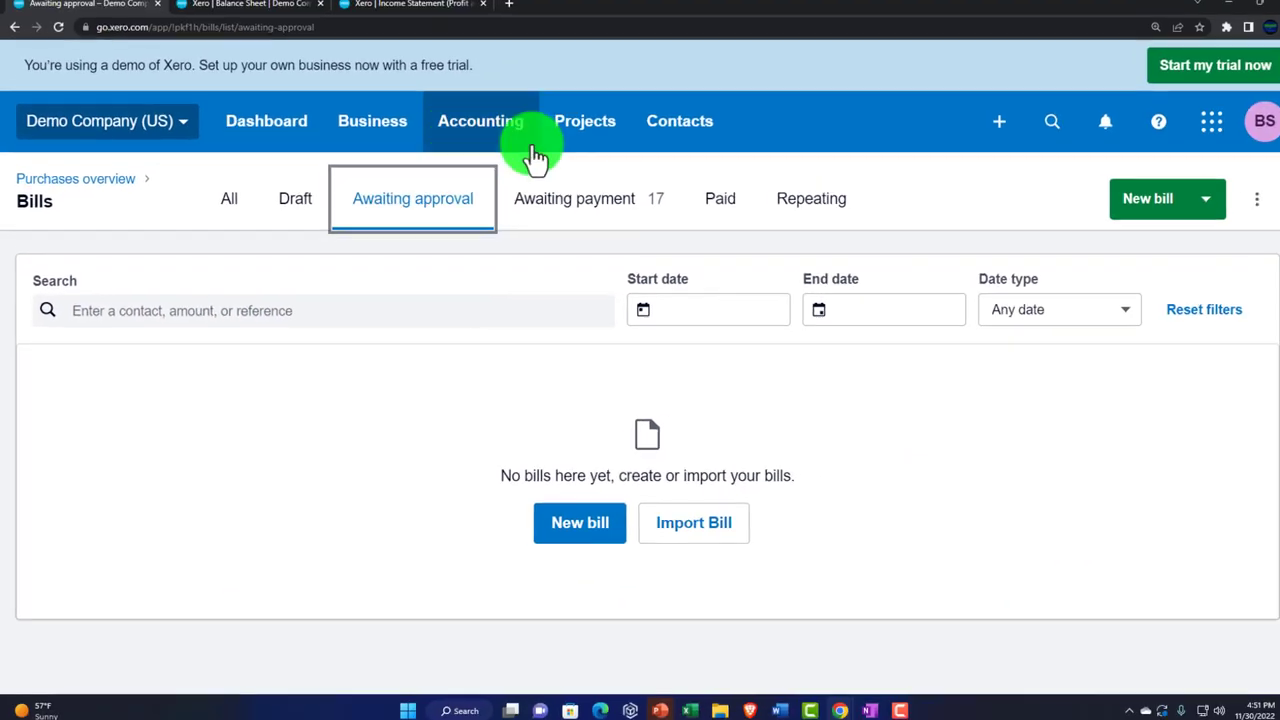
click(580, 210)
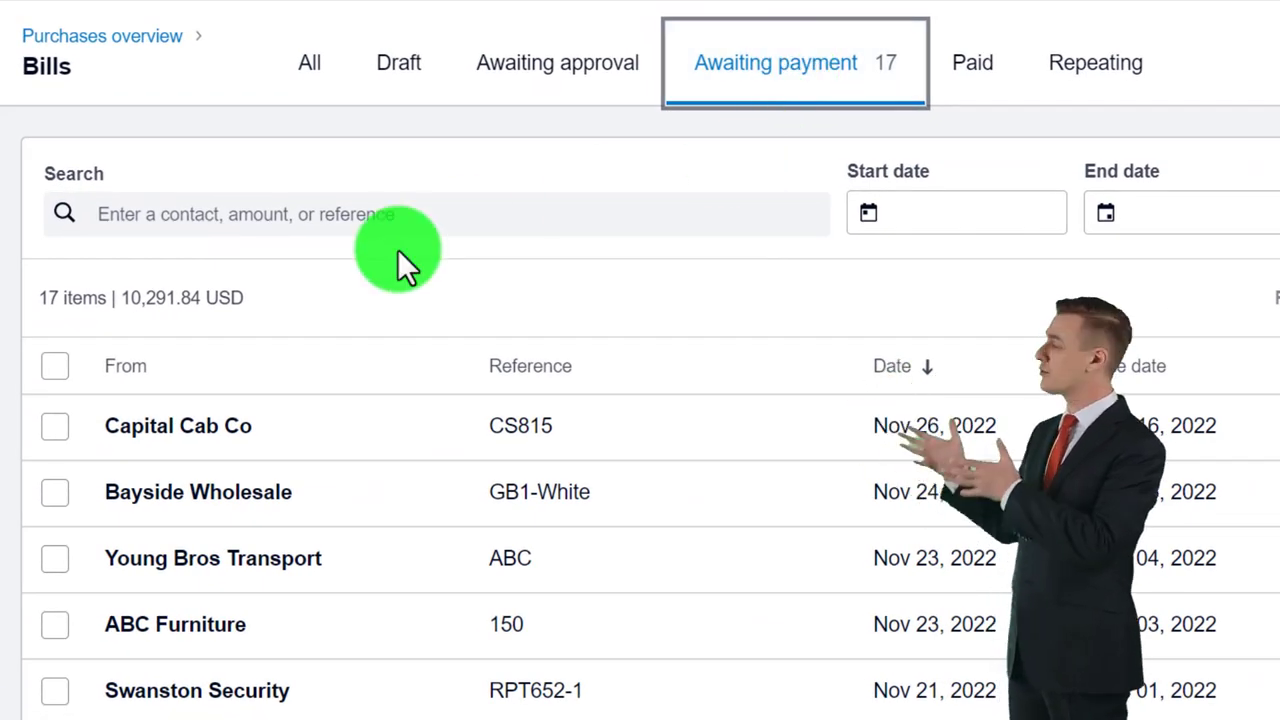
Step: Examine the search, start date, end date and Date type filters for the bills awaiting payment without applying any
click(229, 215)
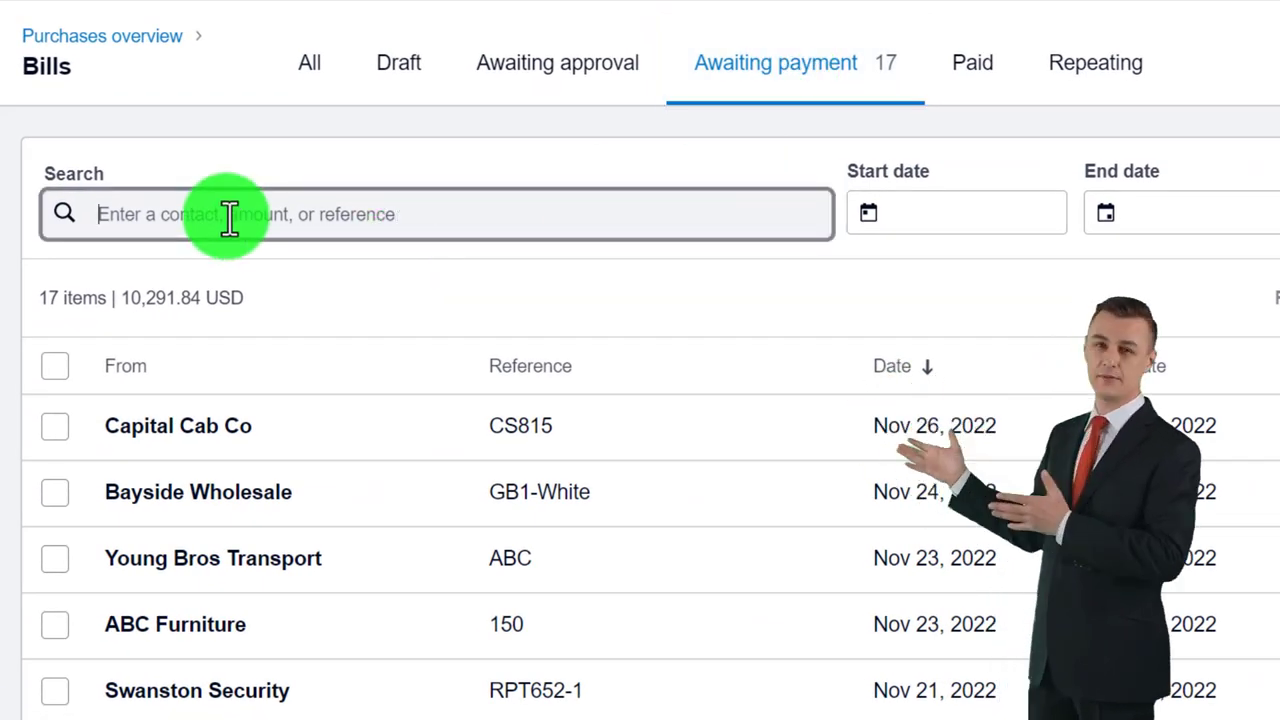
click(966, 216)
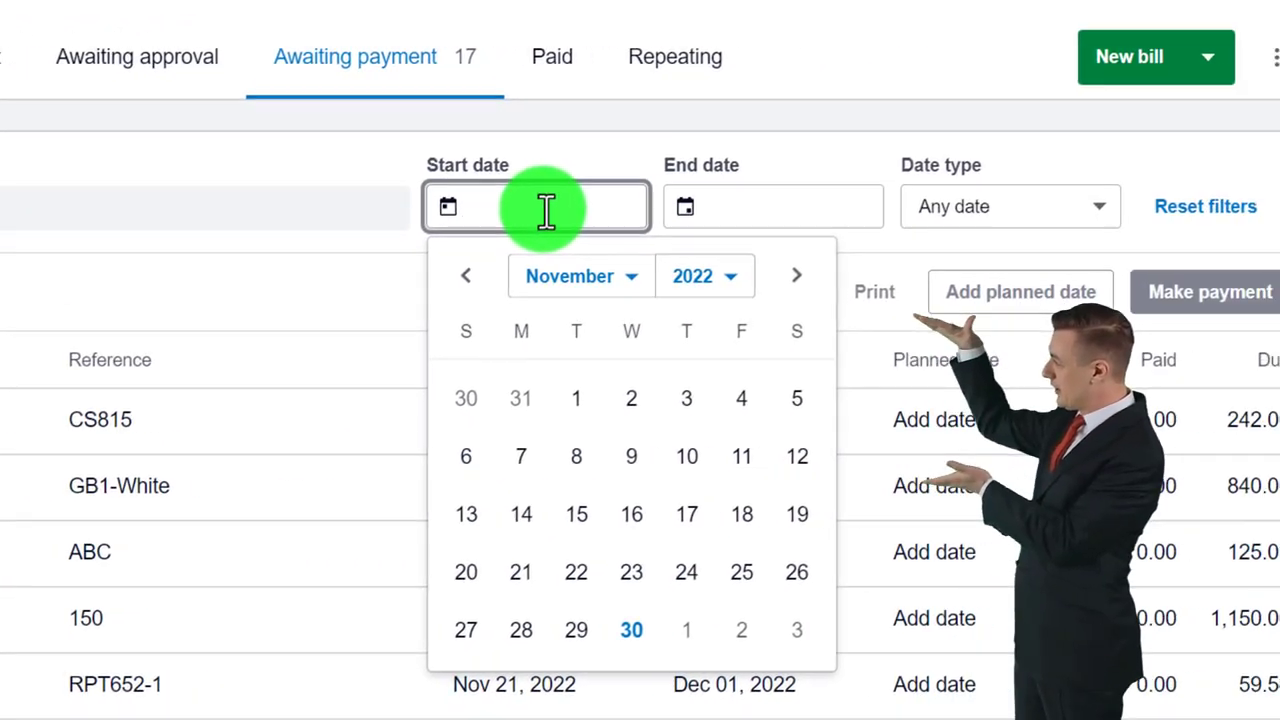
click(712, 197)
click(1040, 202)
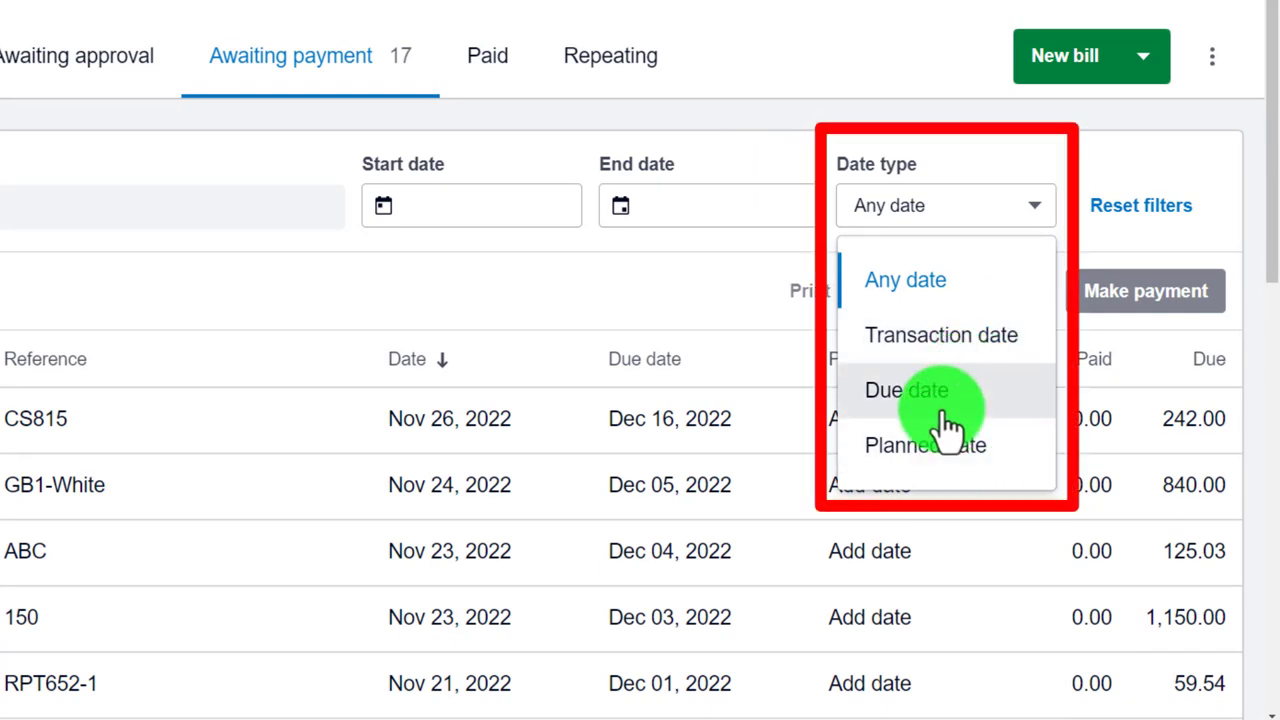
click(1123, 233)
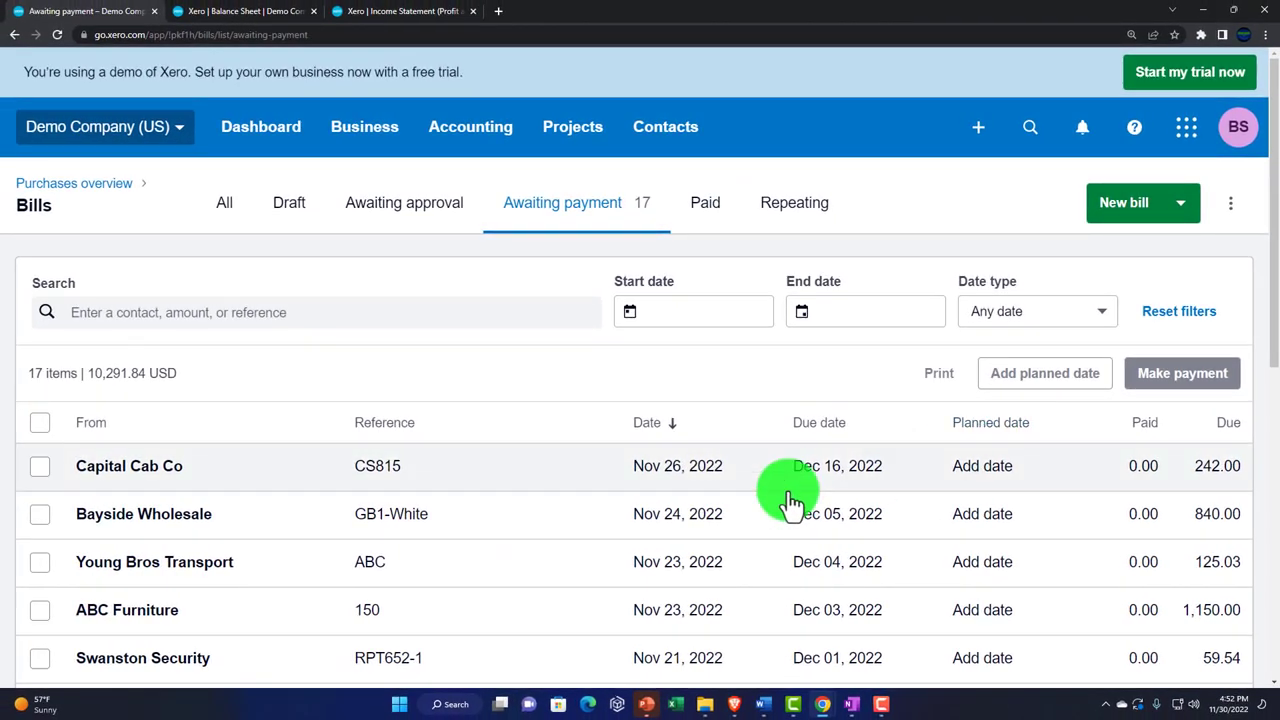
Step: Open Capital Cab Co's bill CS815 and examine its Make a payment section
scroll(420, 520, down, 1)
scroll(420, 527, down, 1)
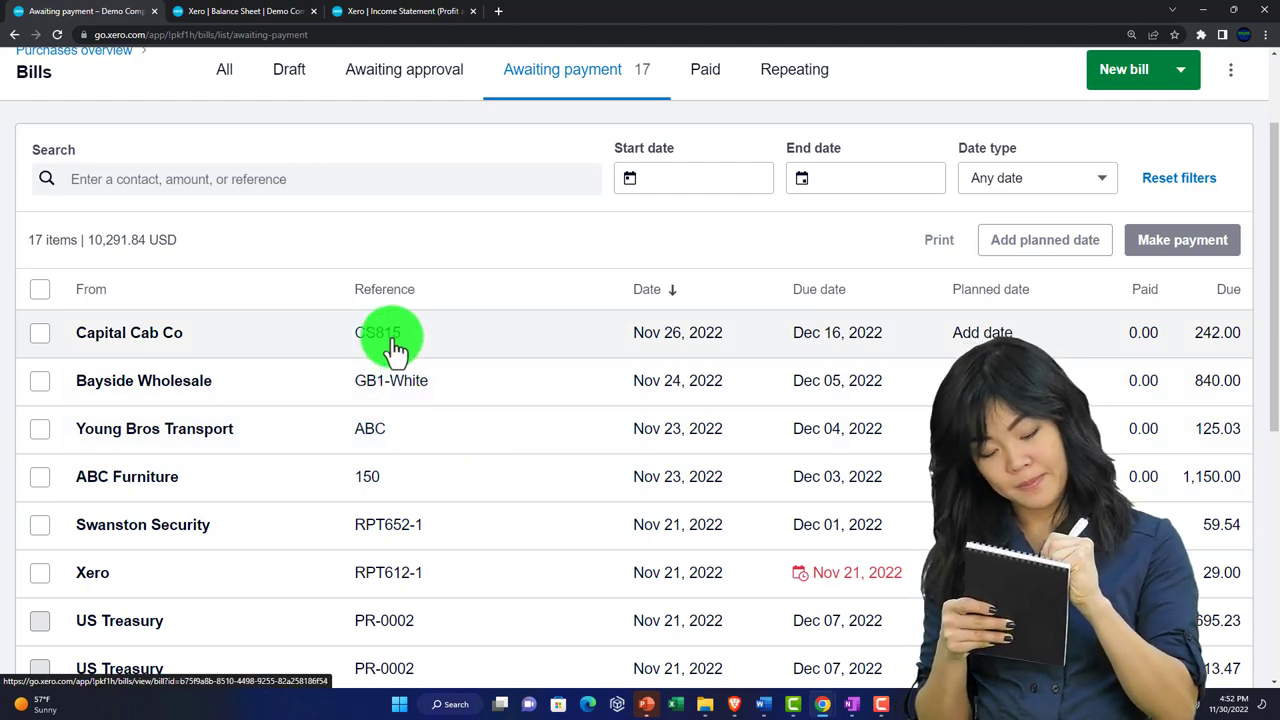
click(396, 345)
scroll(414, 384, down, 5)
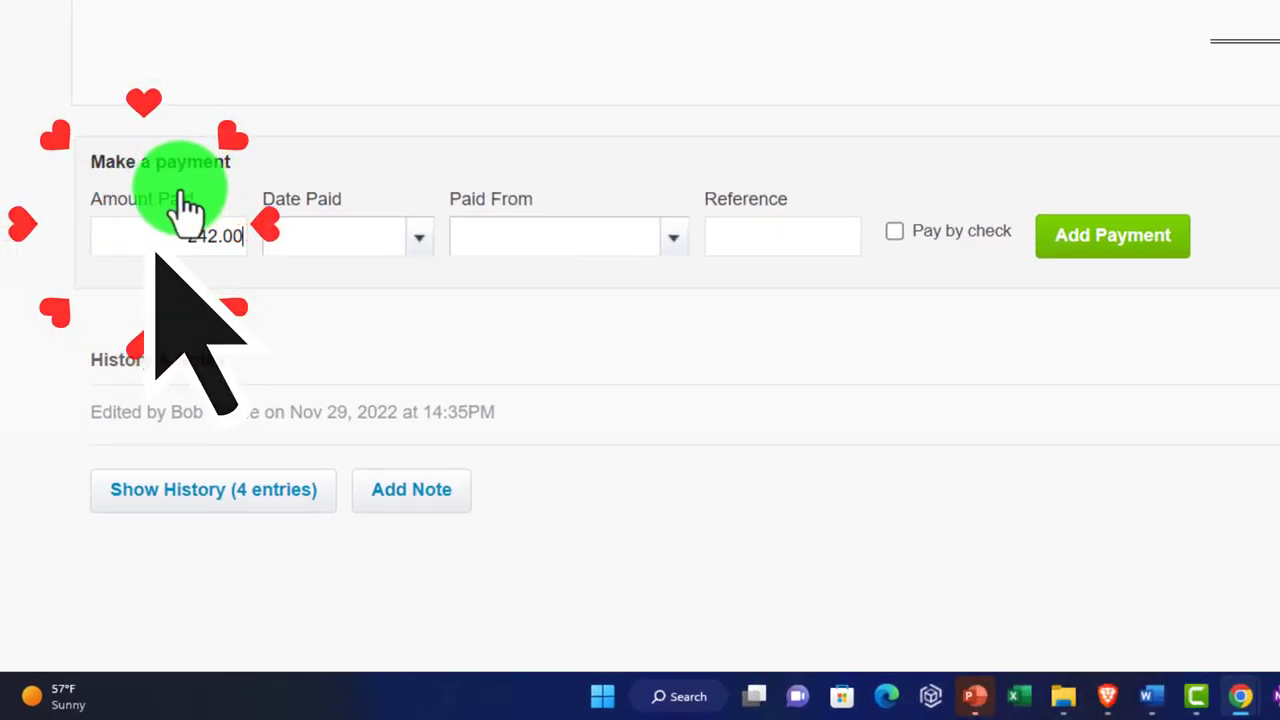
Step: Fill in the bill's payment with Date Paid Nov 30, 2022 and Paid From 090 - Checking Account, without adding the payment
click(425, 240)
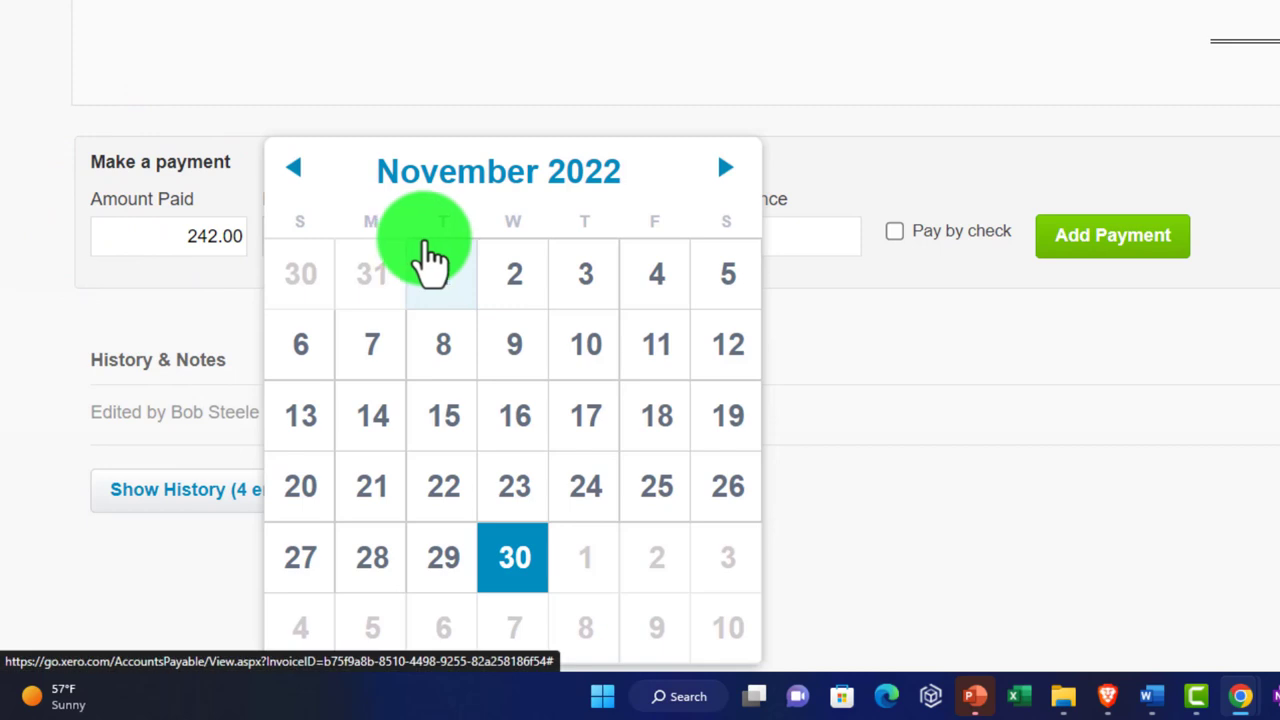
click(880, 380)
click(670, 258)
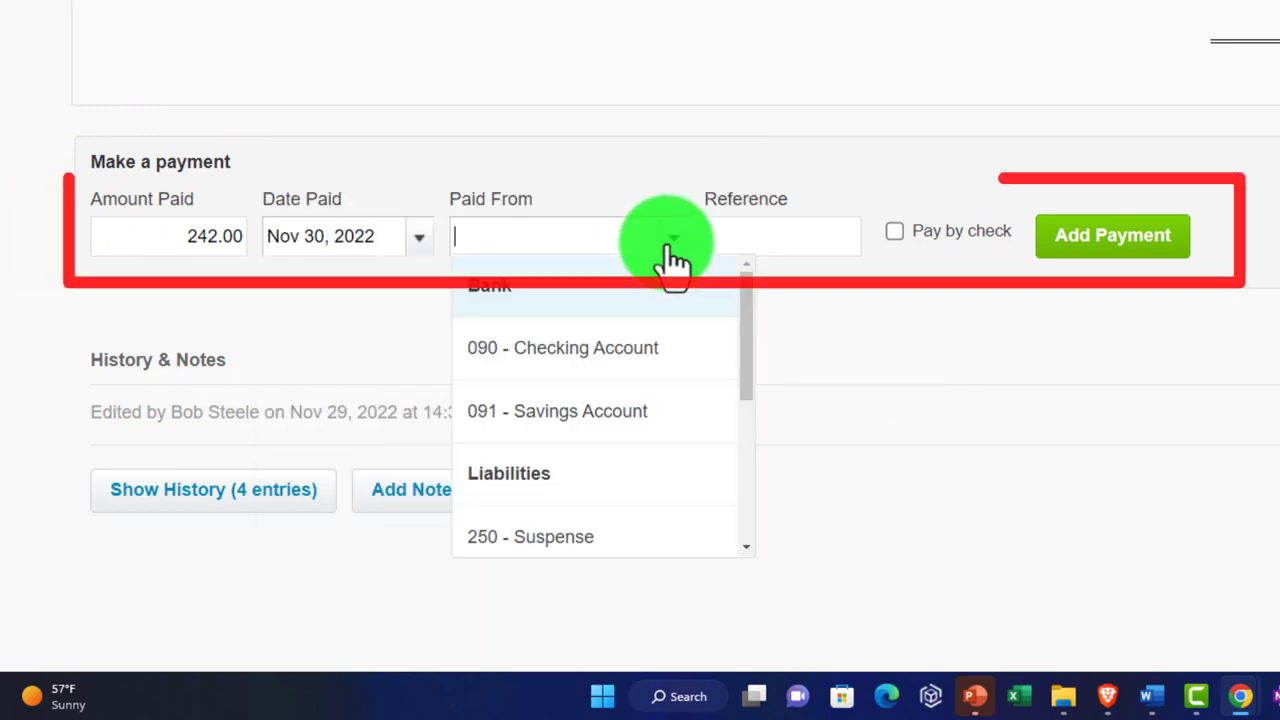
click(642, 350)
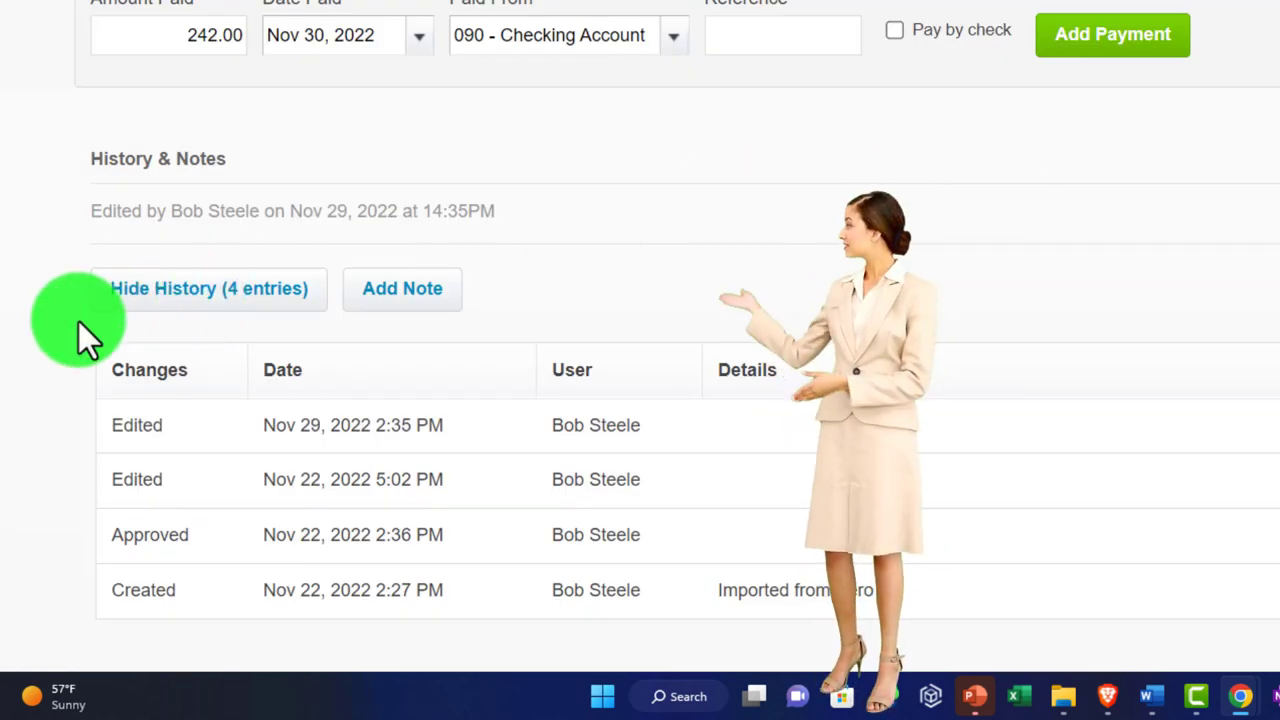
Step: Review the bill's history and notes, then return to the list of bills awaiting payment
scroll(78, 330, down, 1)
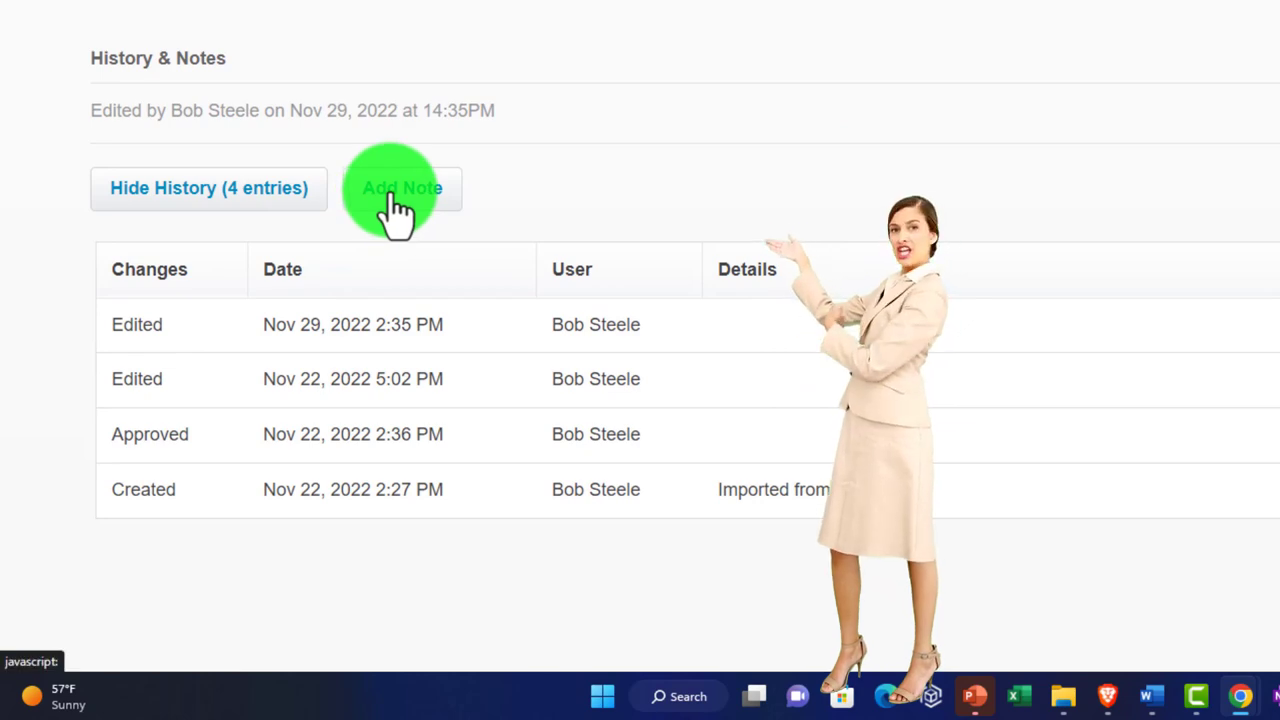
scroll(396, 212, up, 10)
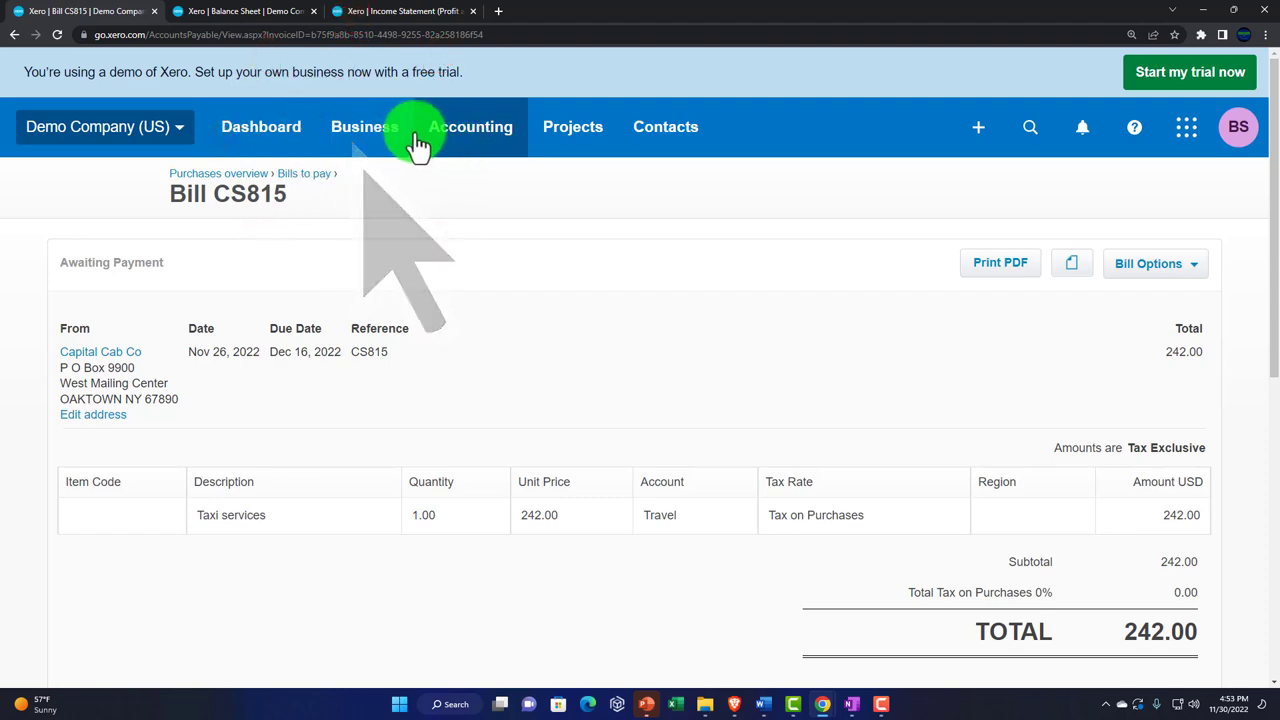
click(364, 130)
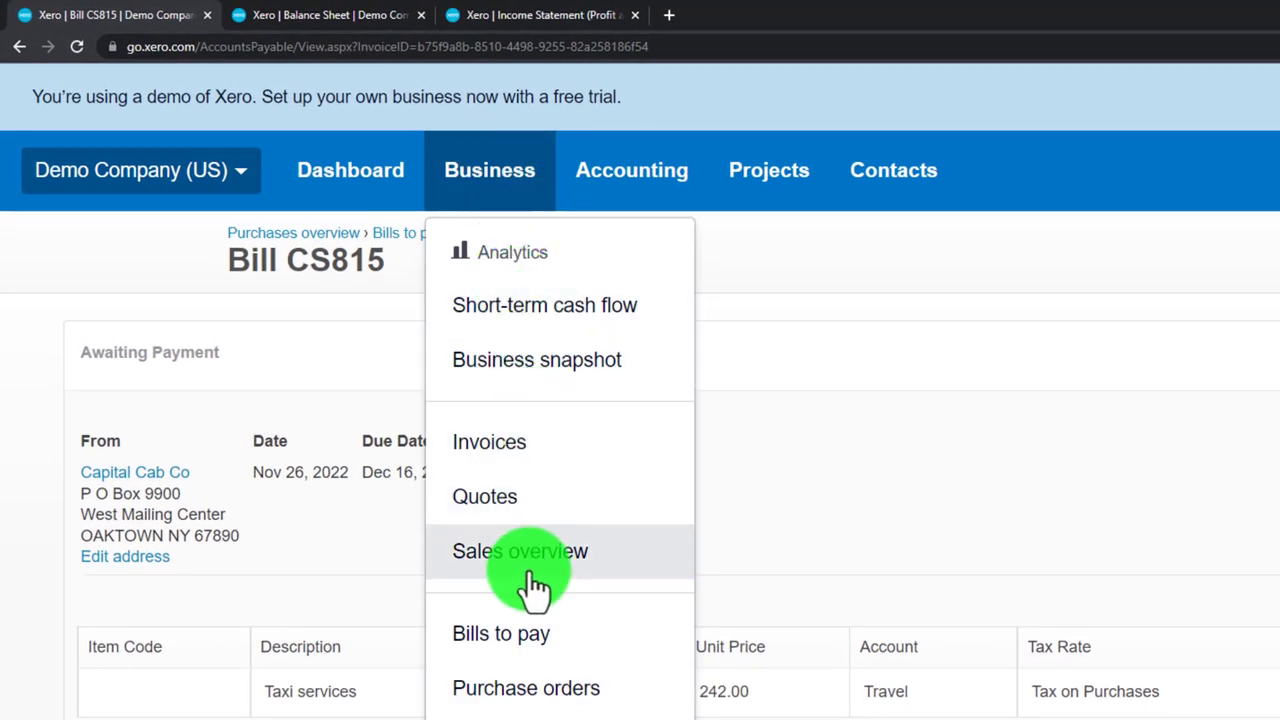
click(520, 640)
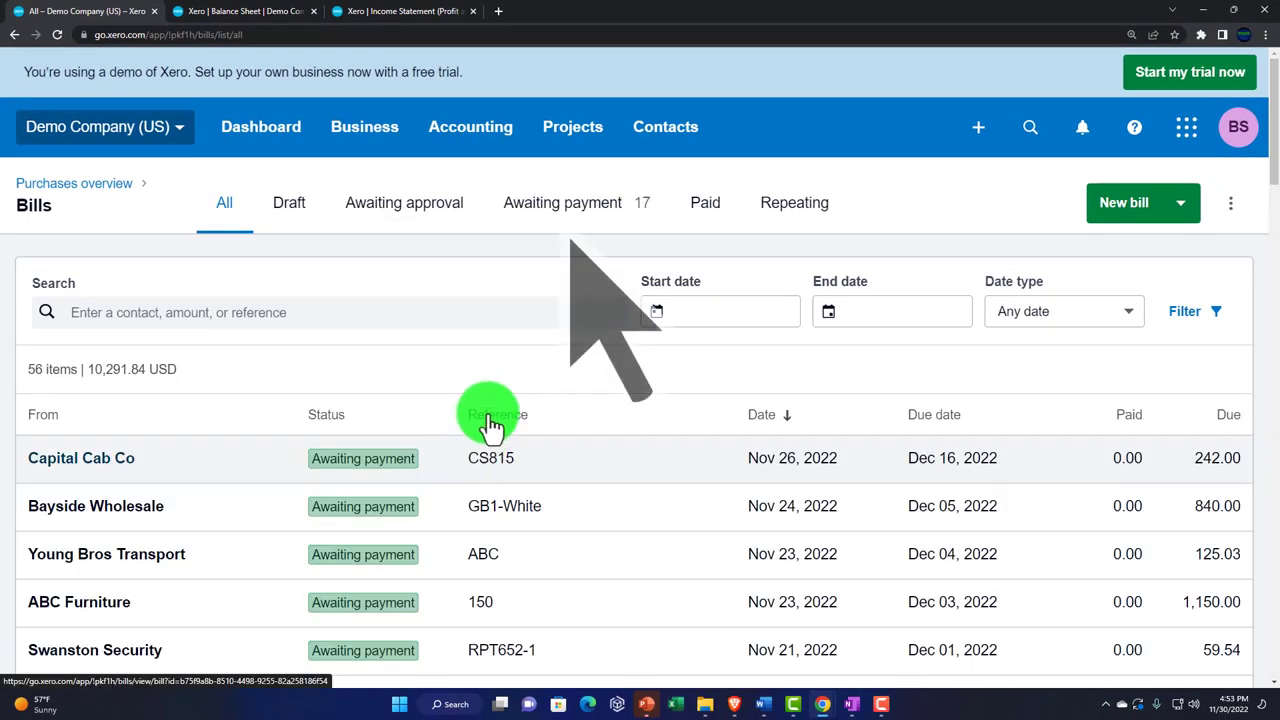
click(571, 210)
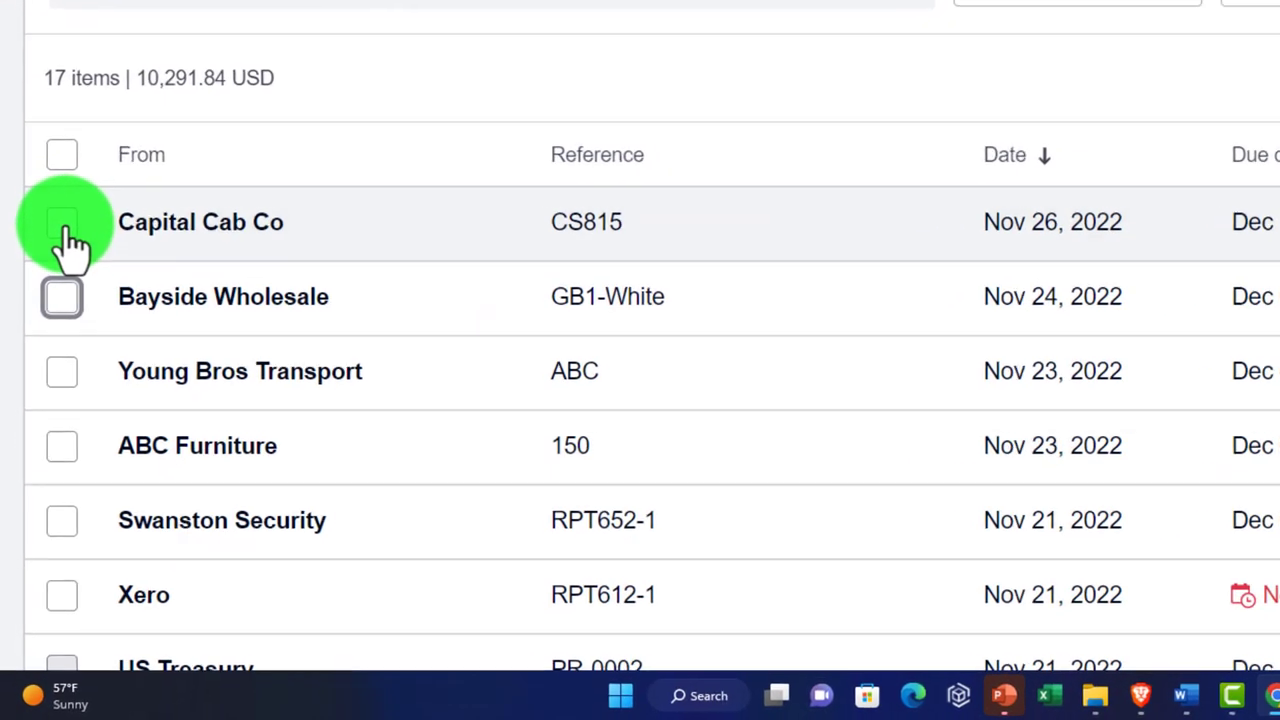
Step: Select the Capital Cab Co, Bayside Wholesale and Young Bros Transport bills, check the Date type choices, and clear the selection
click(39, 466)
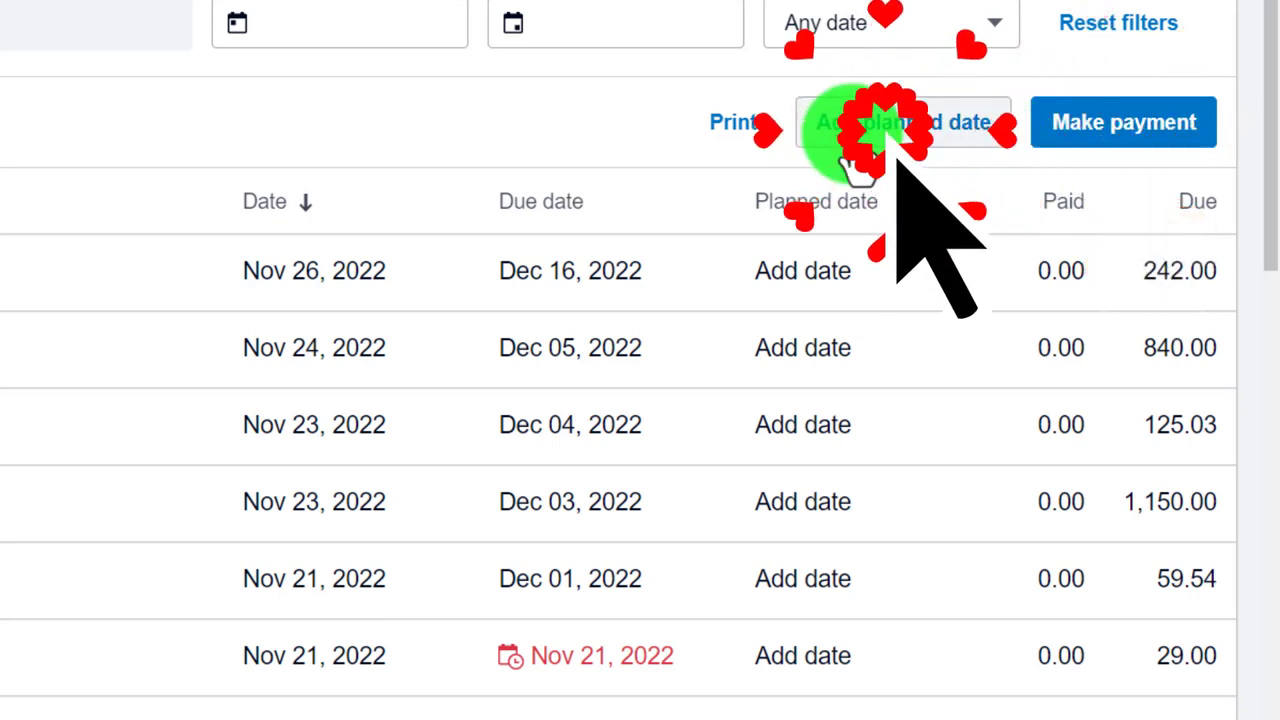
click(990, 22)
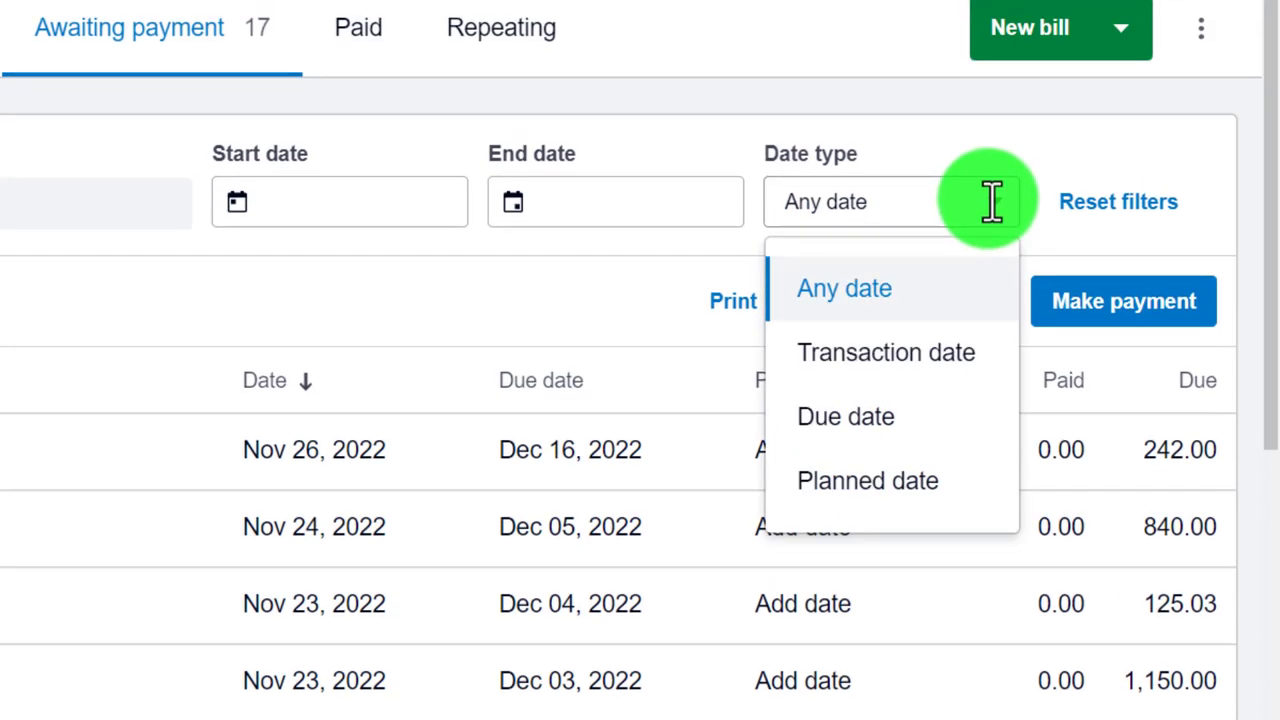
click(990, 202)
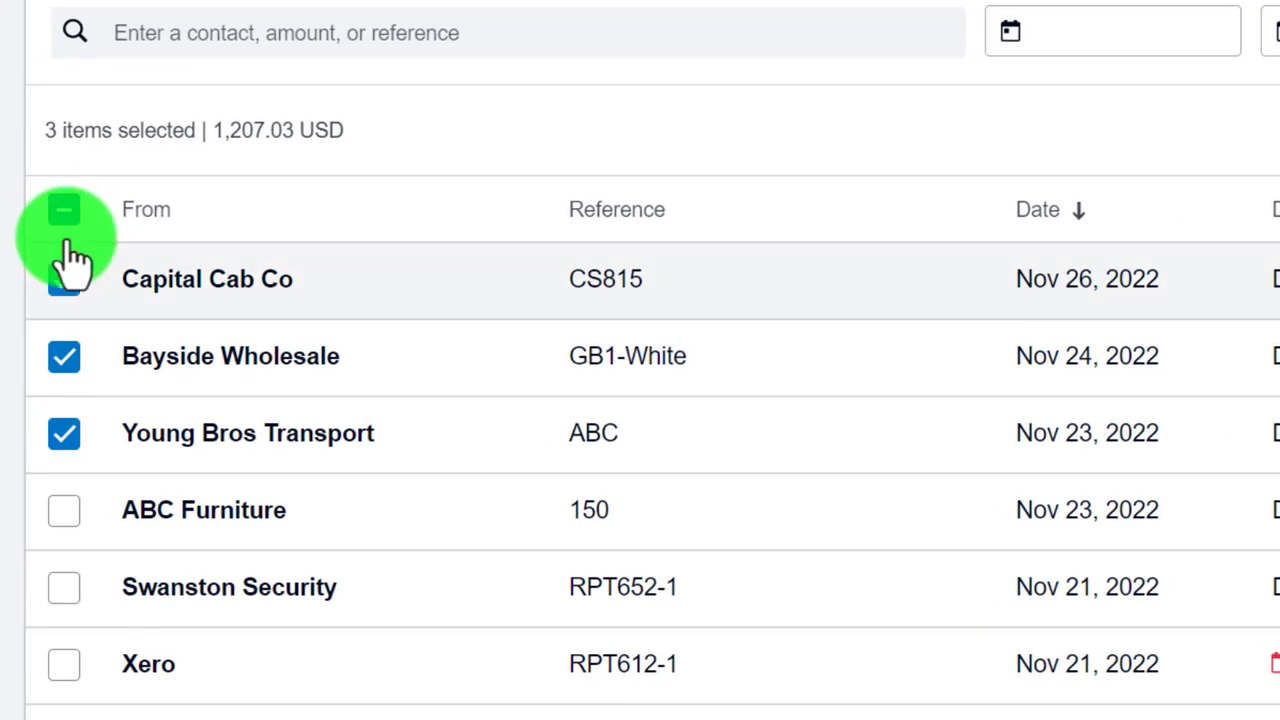
click(64, 218)
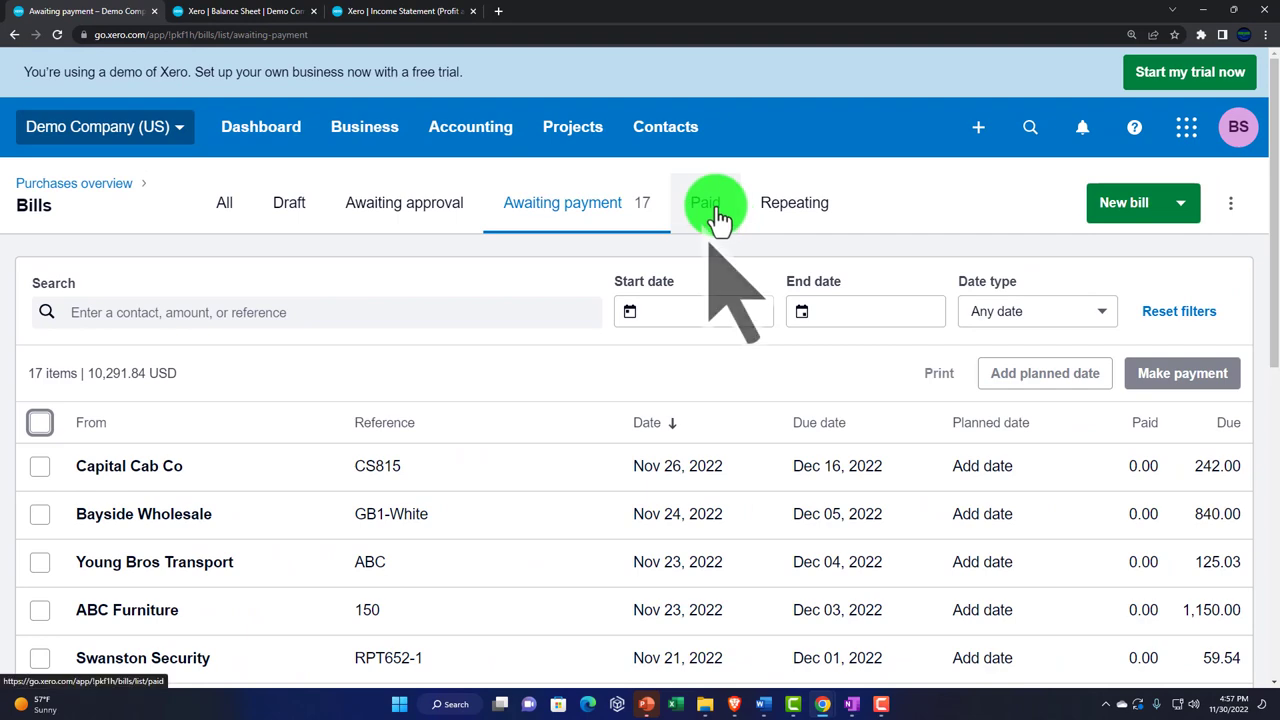
Step: Look through the paid bills and check the Date type filter there without changing it
click(712, 205)
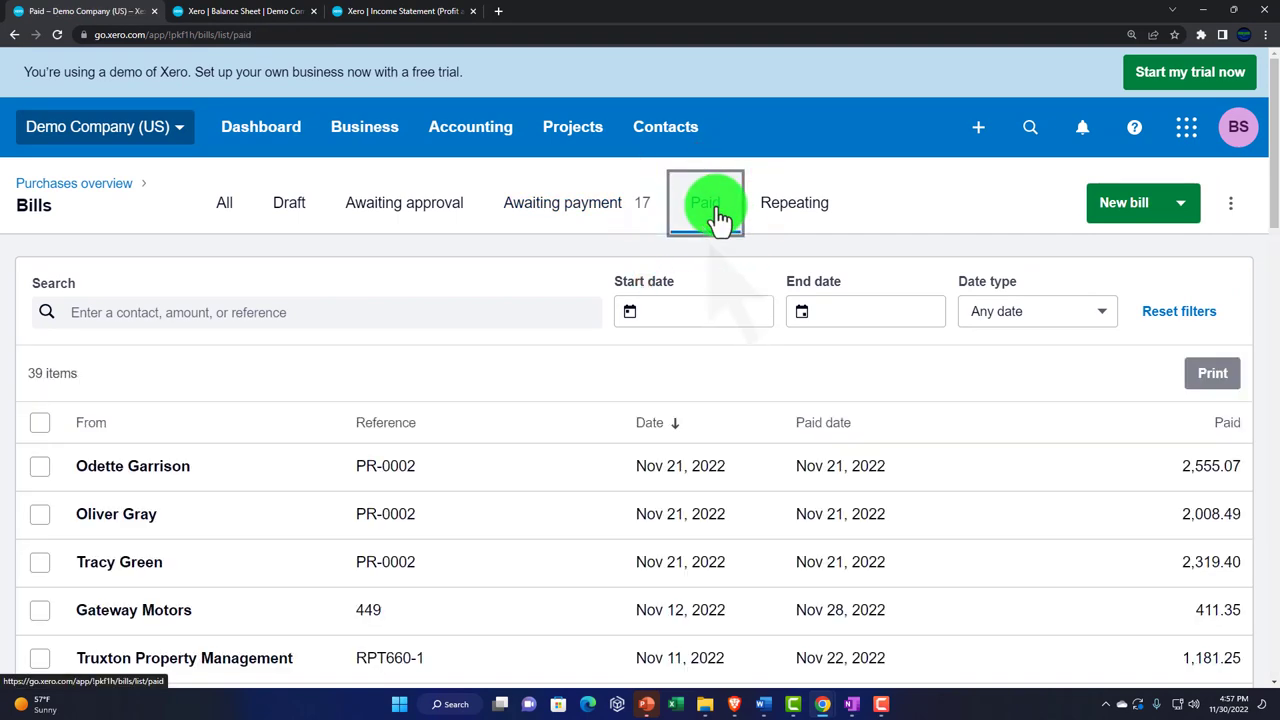
scroll(561, 418, down, 4)
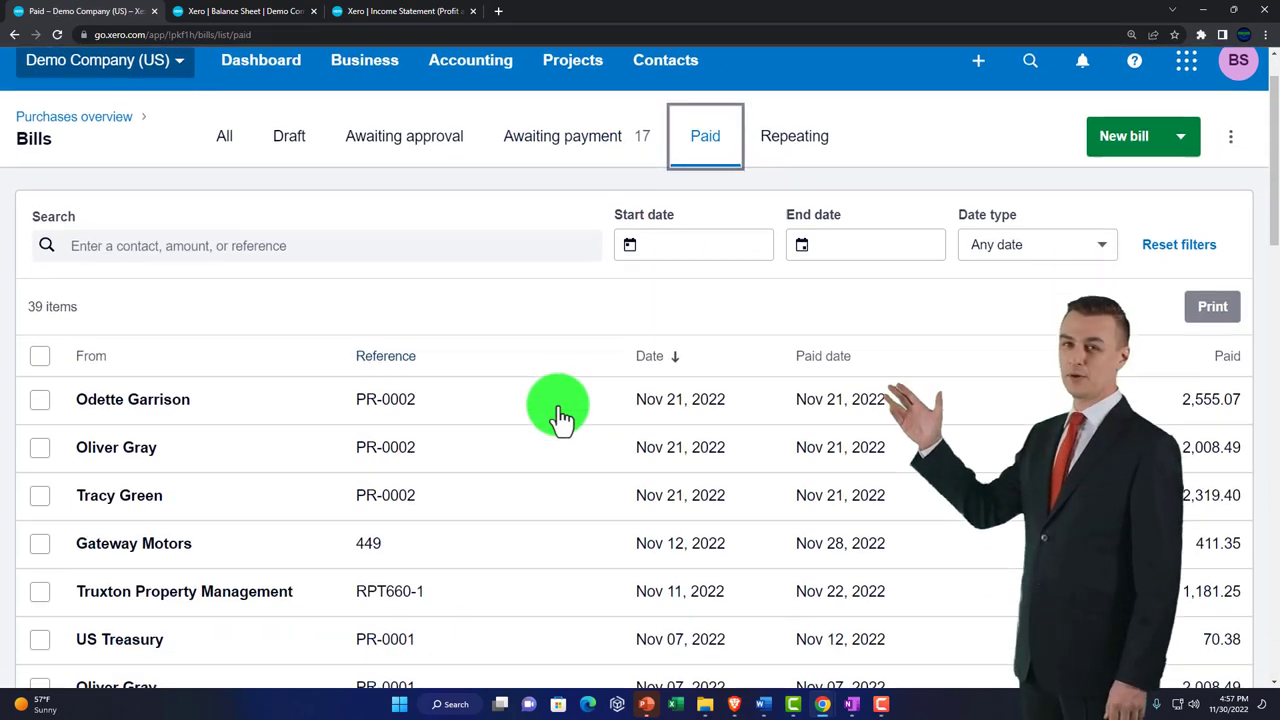
scroll(561, 418, up, 4)
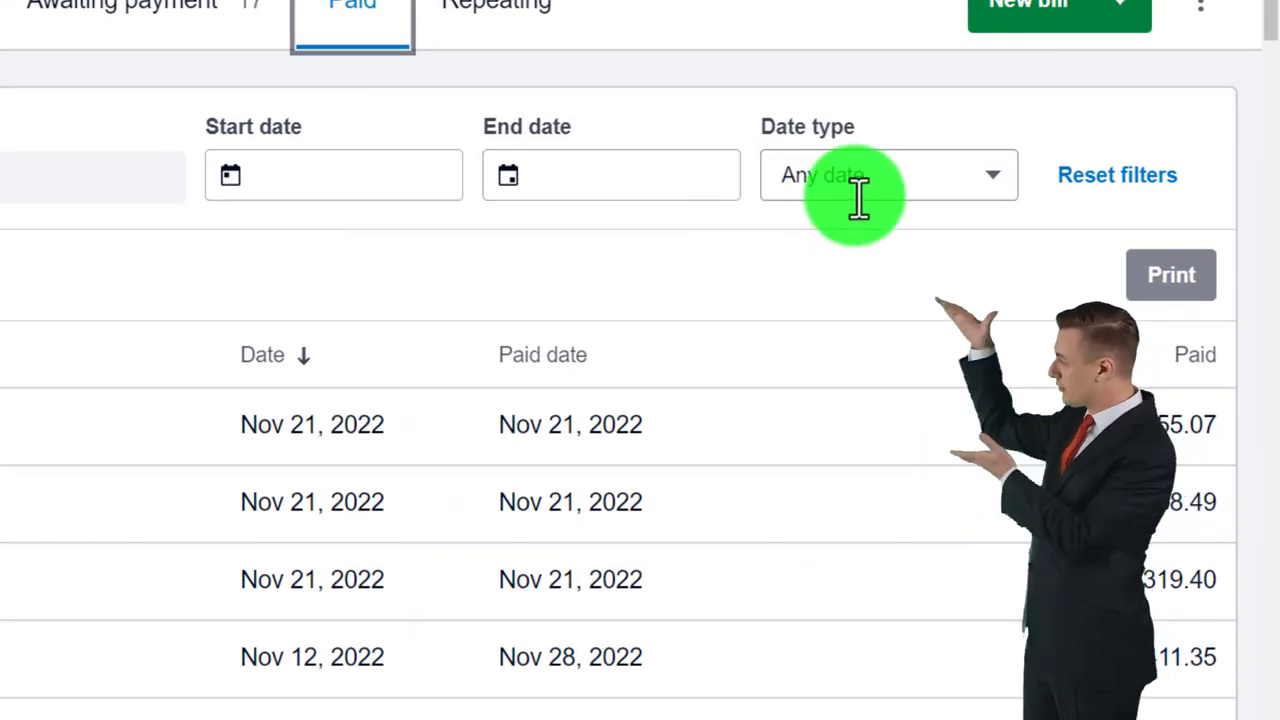
click(1000, 175)
click(1000, 175)
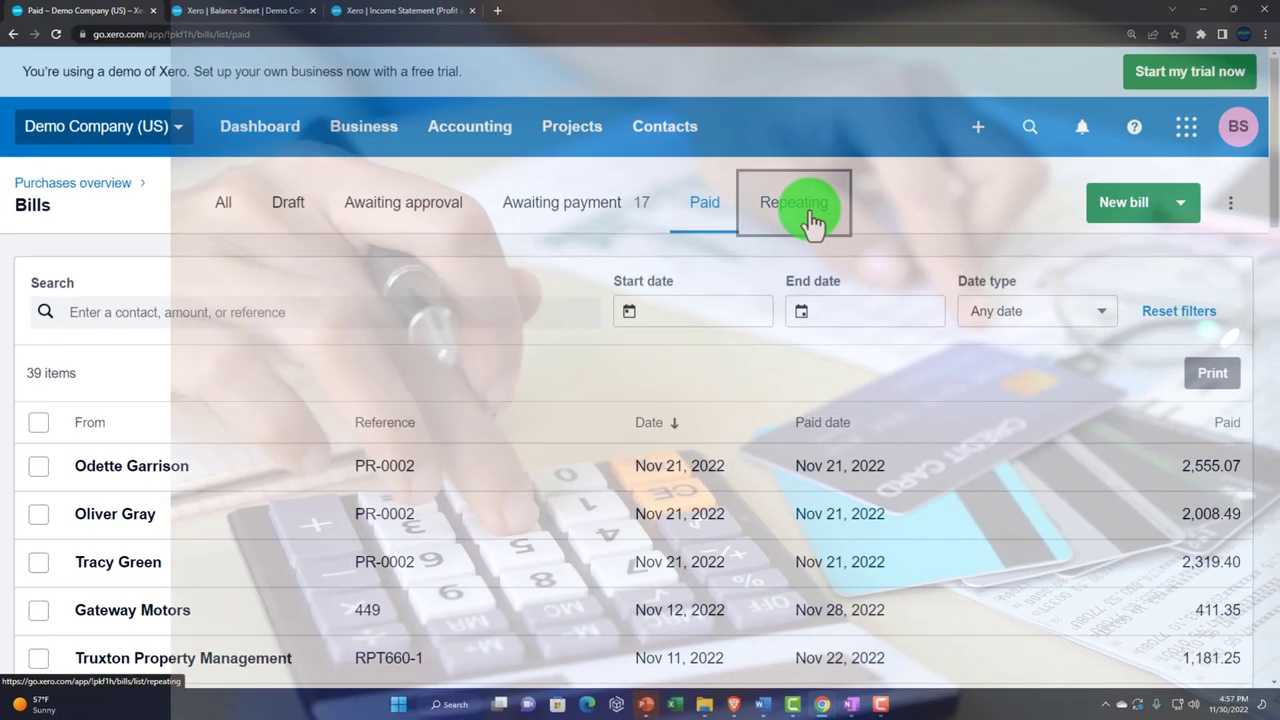
Step: View the repeating bills, then open the Suppliers list in the contacts
click(528, 30)
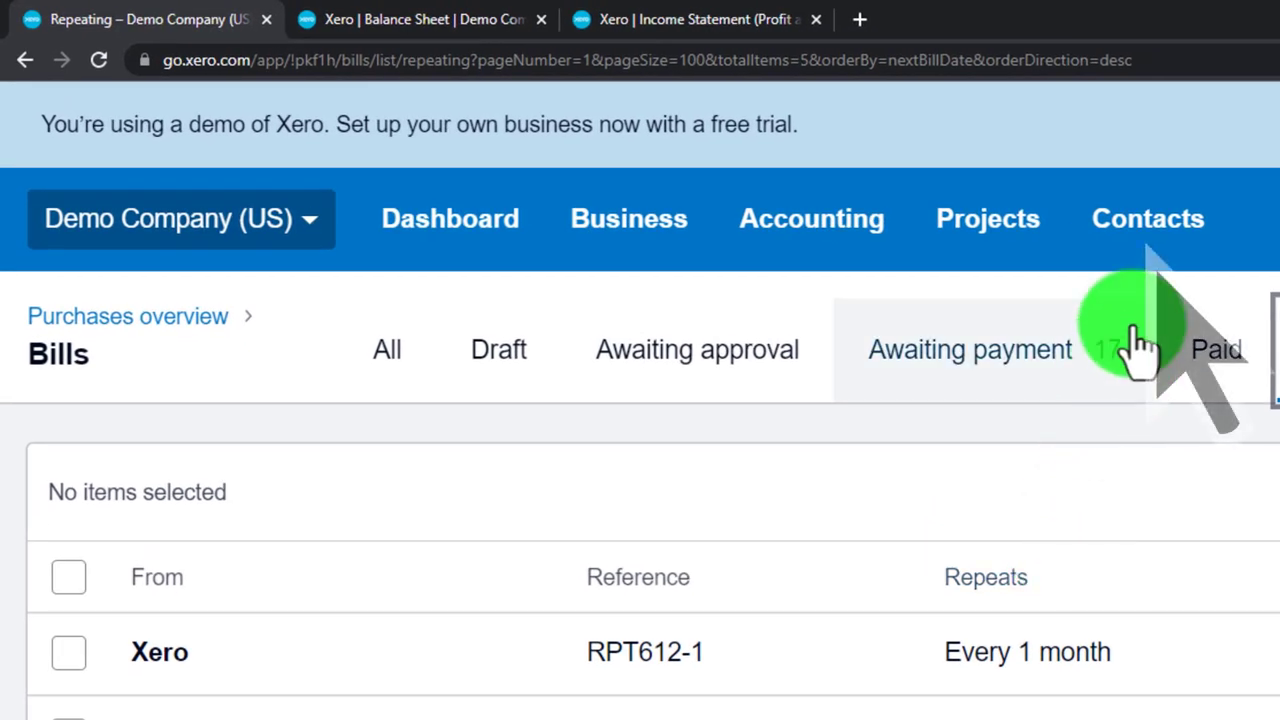
click(1140, 243)
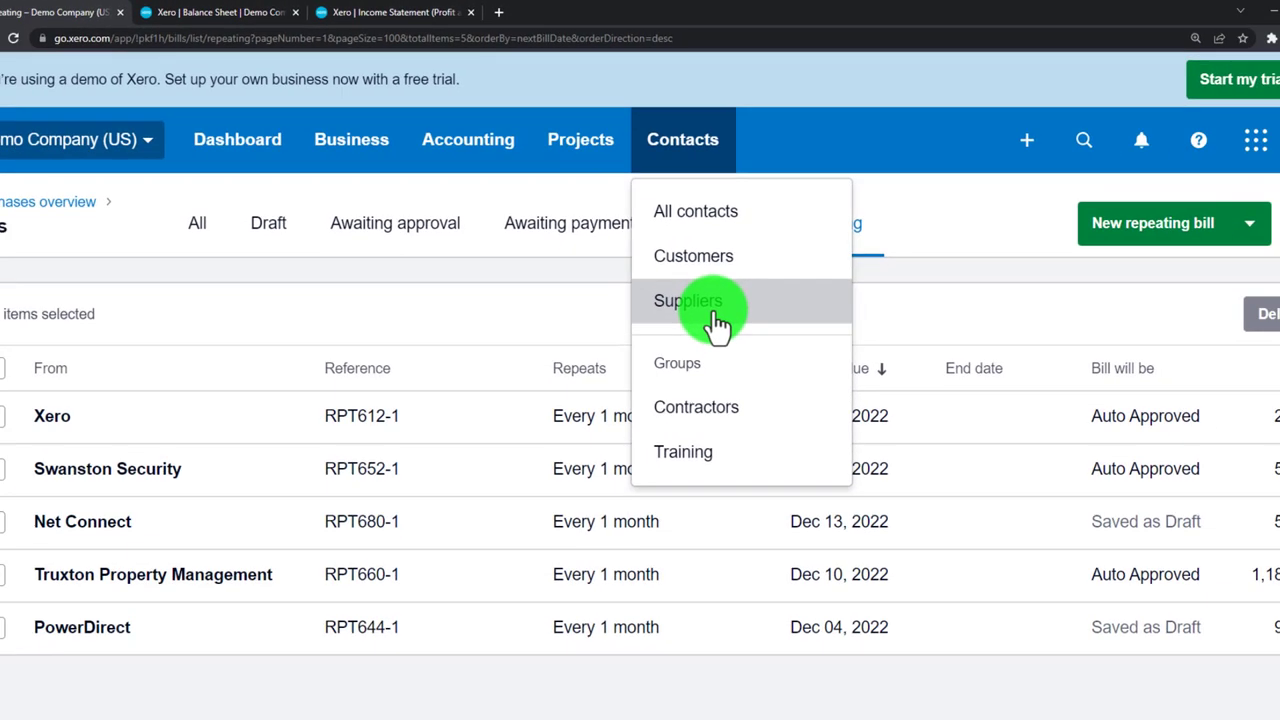
click(876, 496)
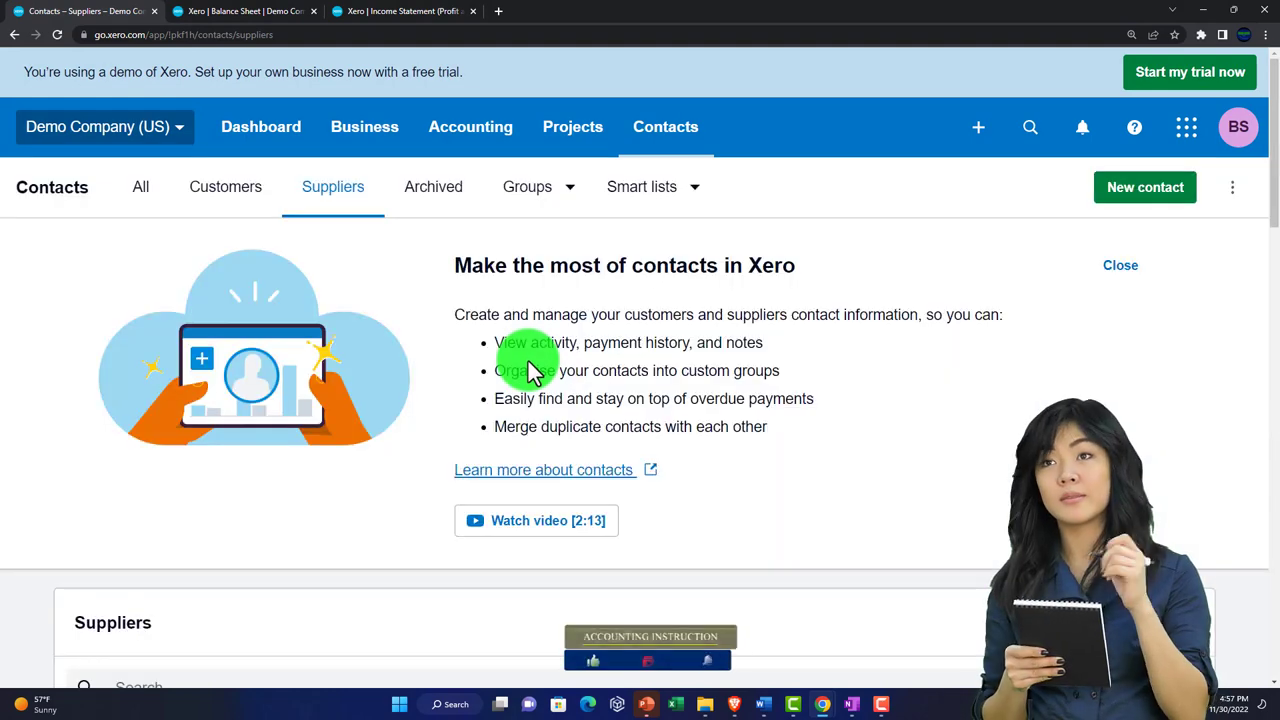
Step: Open the supplier ABC Furniture and examine its bills awaiting payment, outstanding purchase orders, activity and contact details
scroll(392, 365, down, 5)
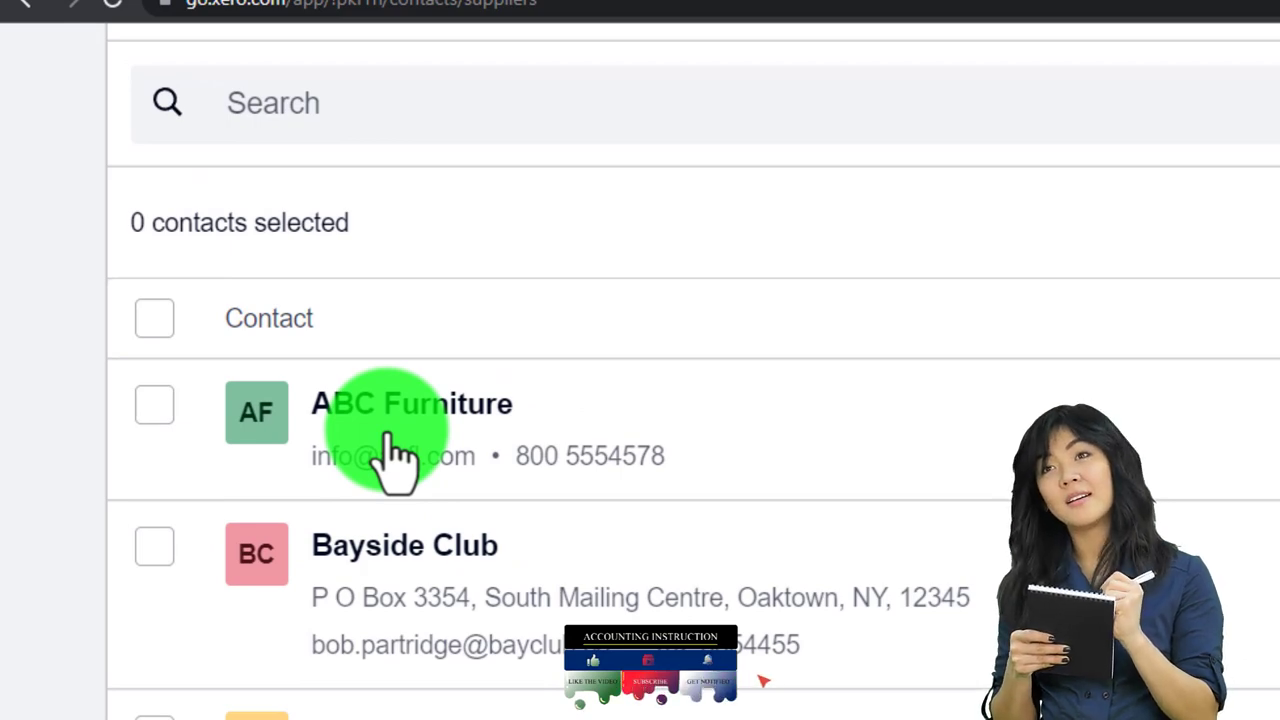
click(397, 455)
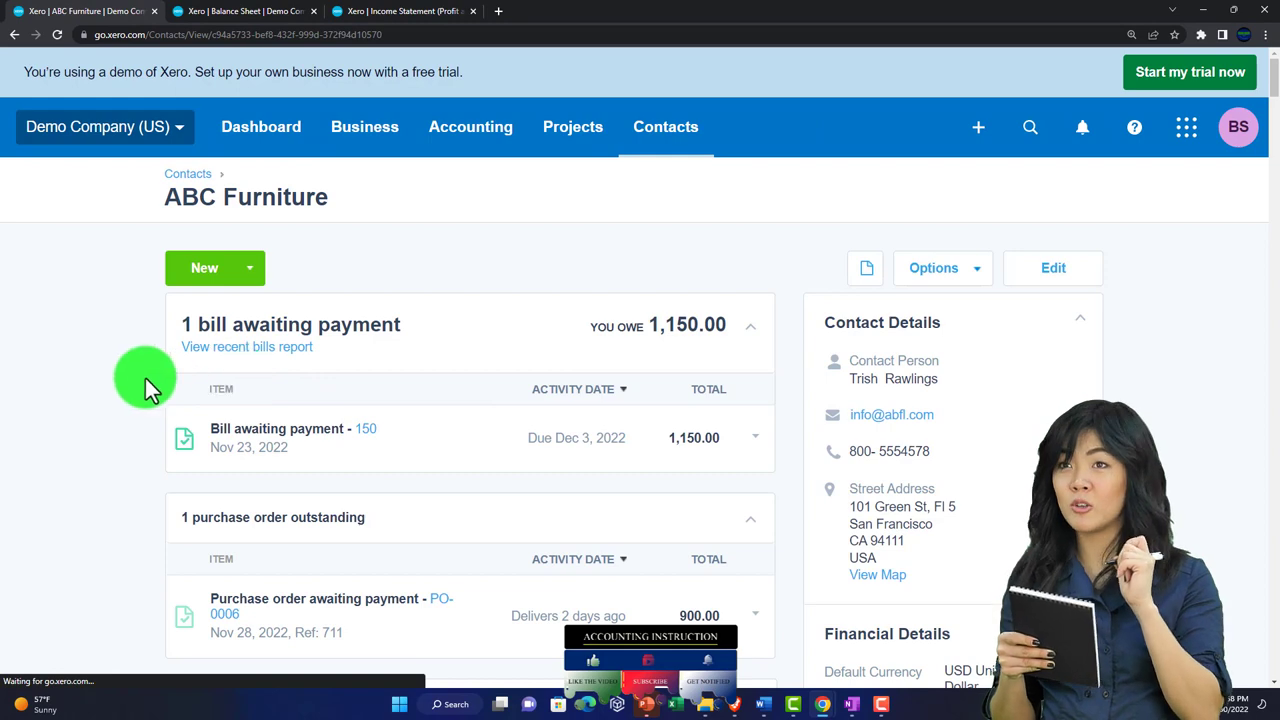
scroll(114, 377, down, 1)
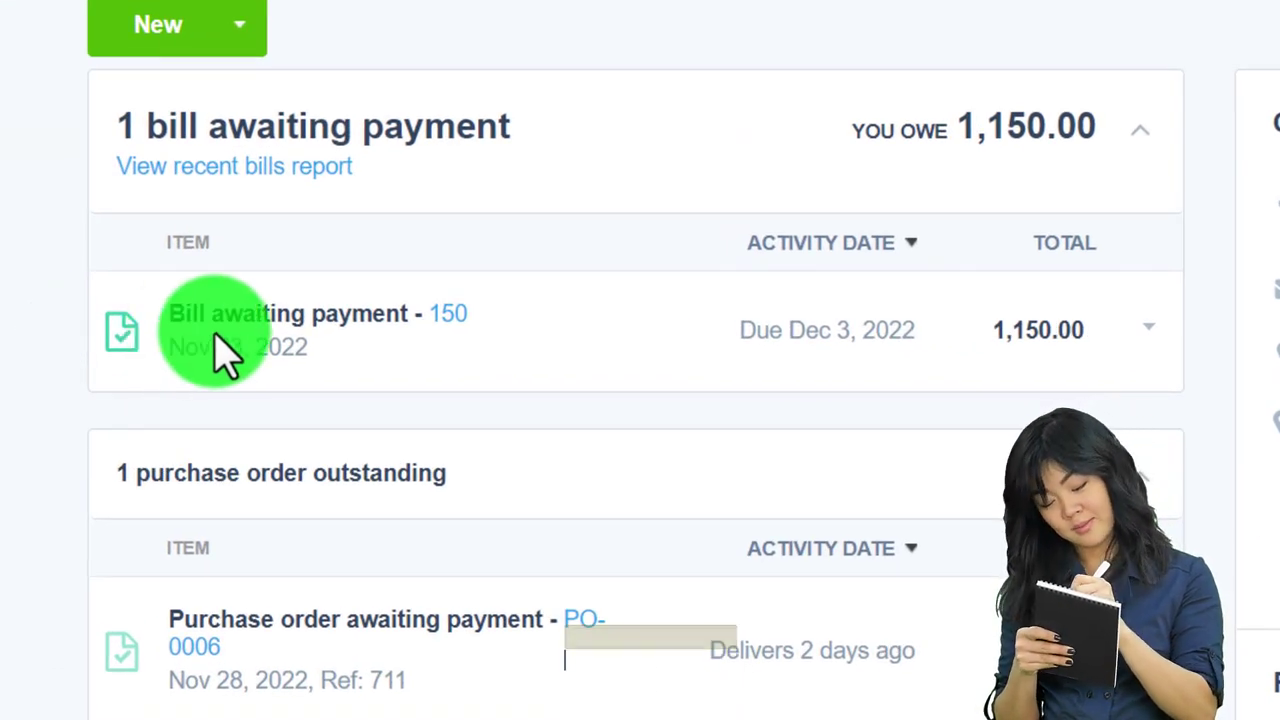
scroll(2, 425, down, 2)
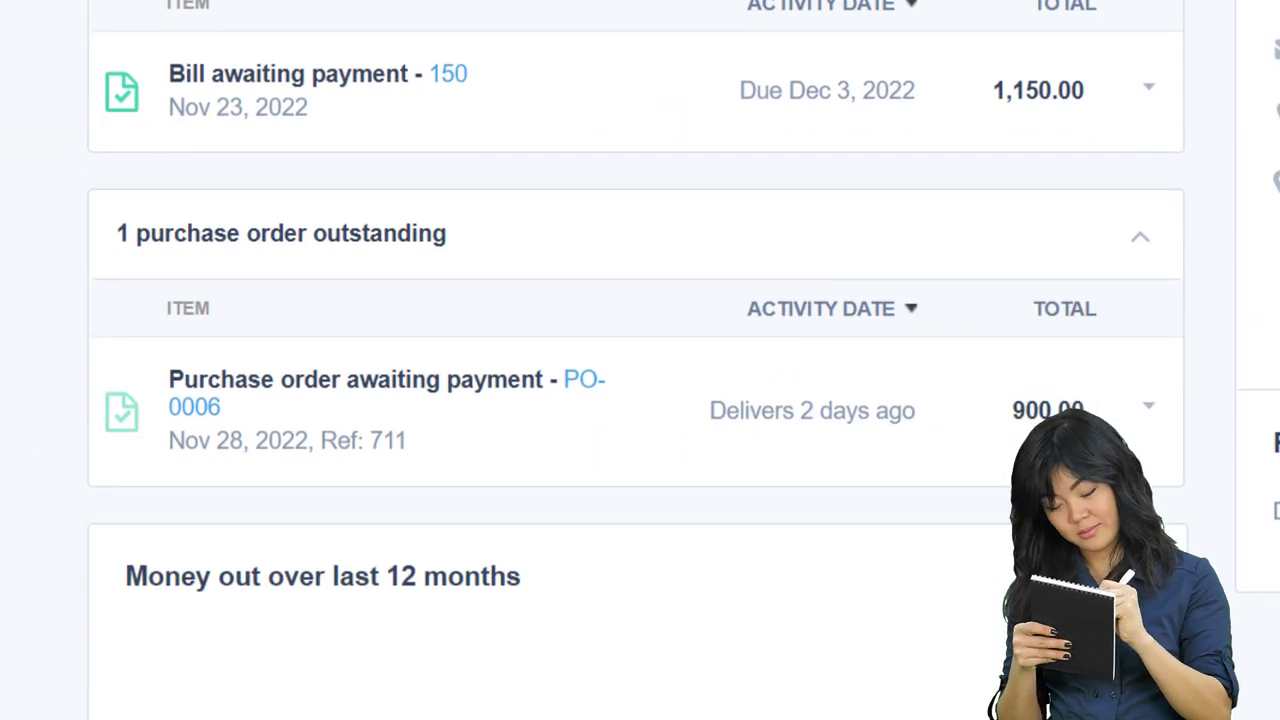
scroll(177, 400, down, 1)
scroll(177, 400, down, 5)
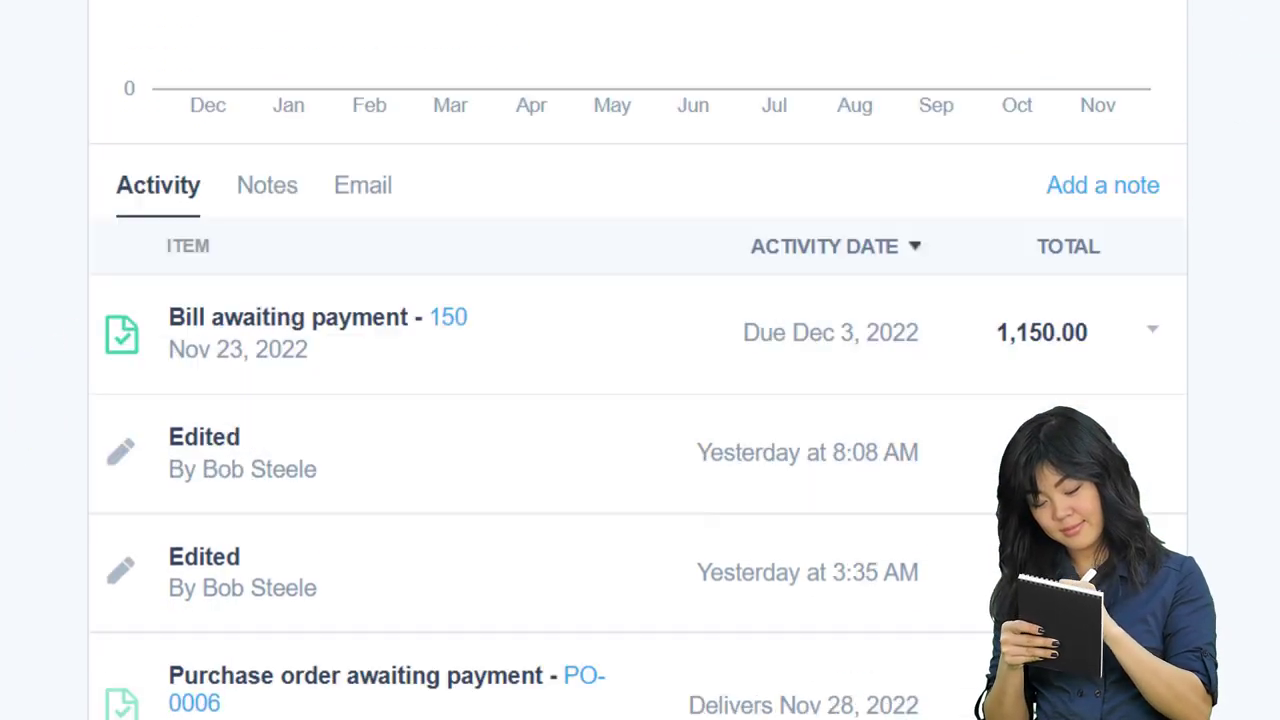
scroll(640, 400, down, 3)
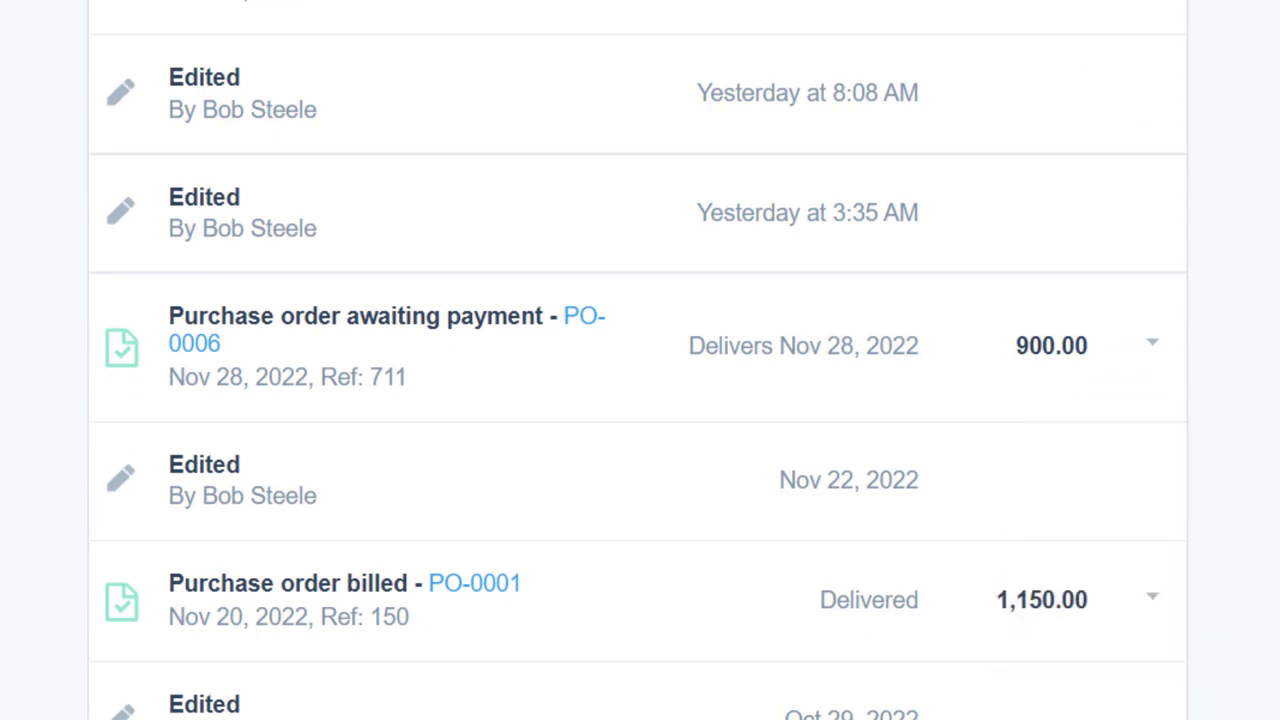
scroll(37, 410, down, 3)
scroll(37, 410, up, 5)
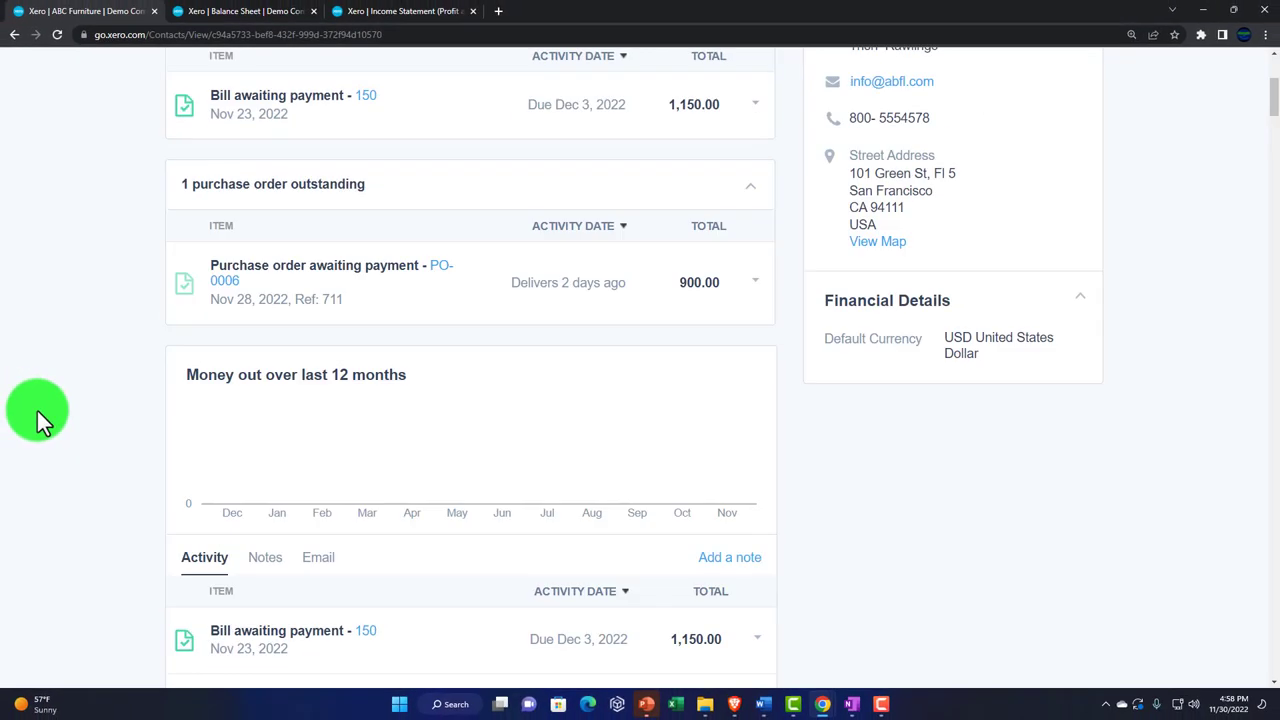
scroll(37, 410, up, 3)
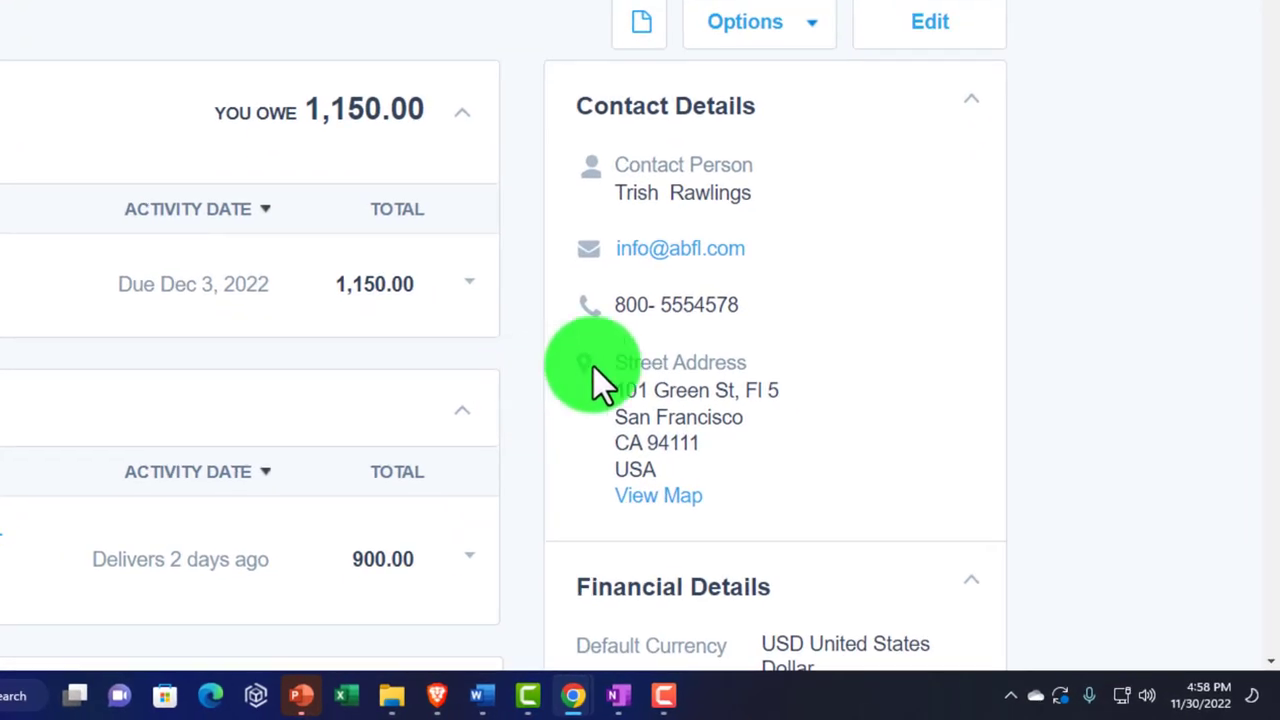
Step: Check the additional options for ABC Furniture and open its contact details for editing
click(812, 28)
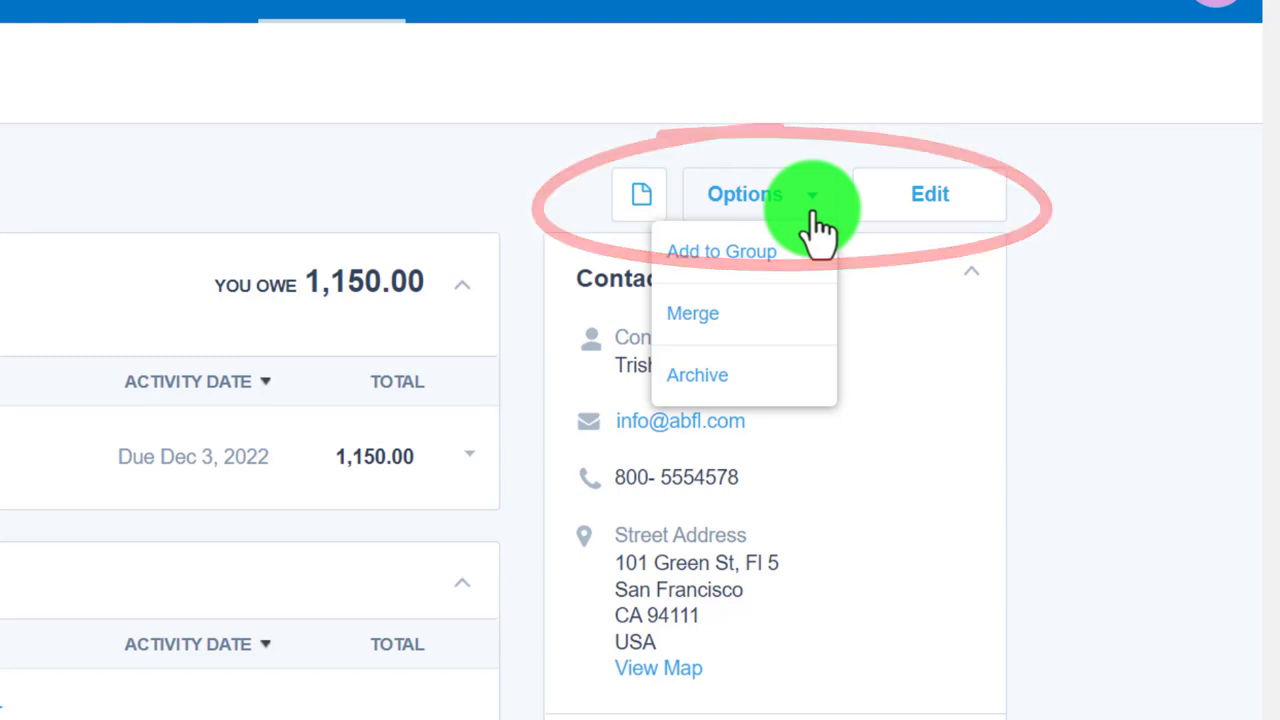
click(905, 224)
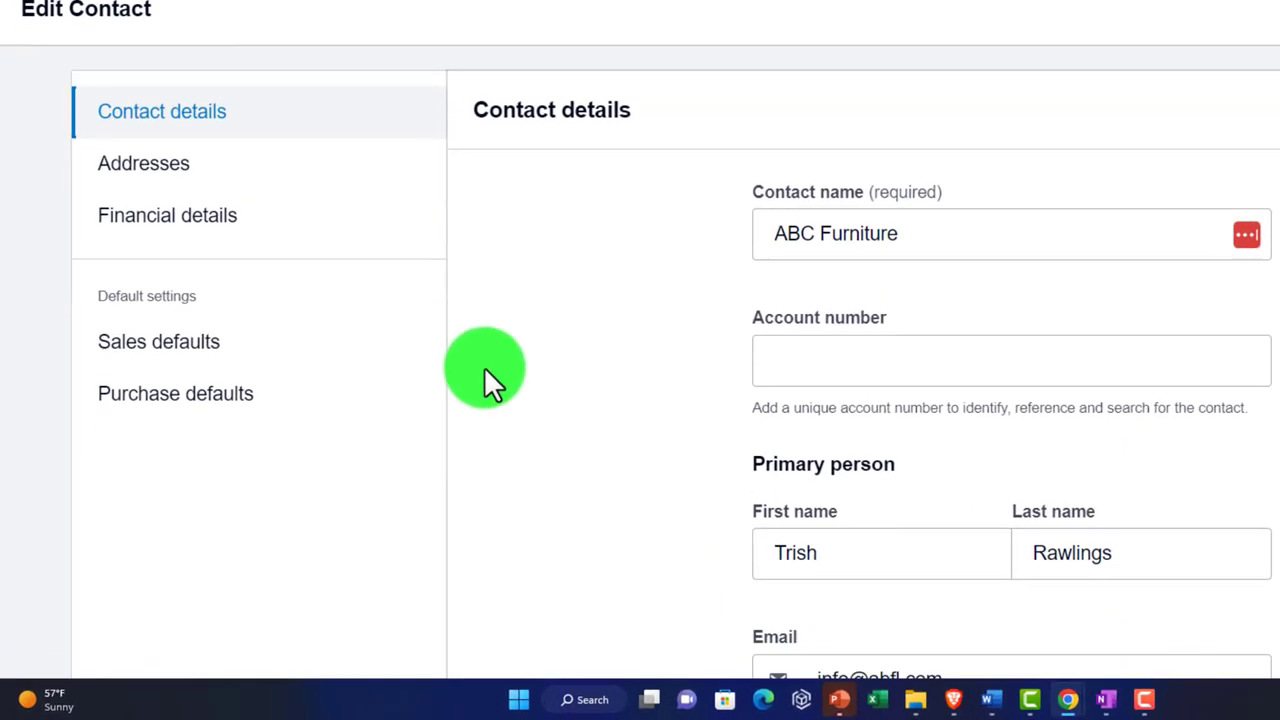
Step: Review ABC Furniture's contact details, addresses, financial details and sales defaults in the contact editing form
scroll(668, 270, down, 2)
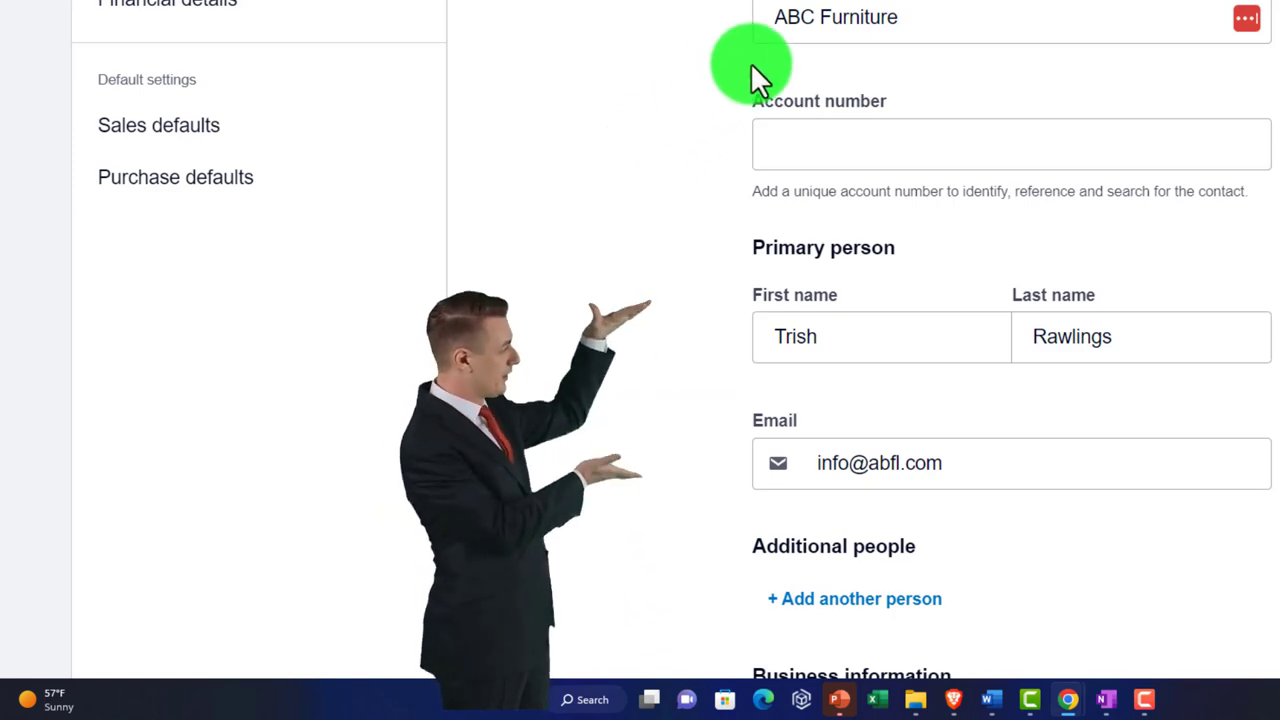
scroll(645, 190, down, 3)
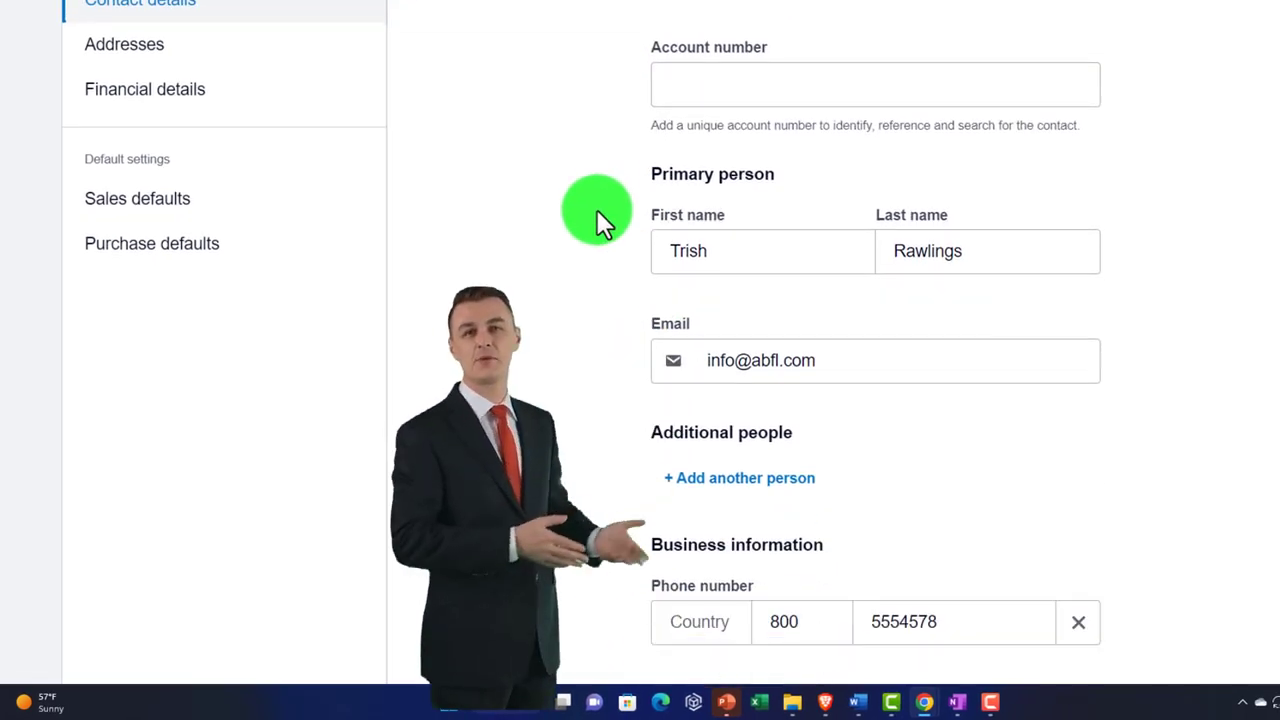
scroll(565, 310, down, 2)
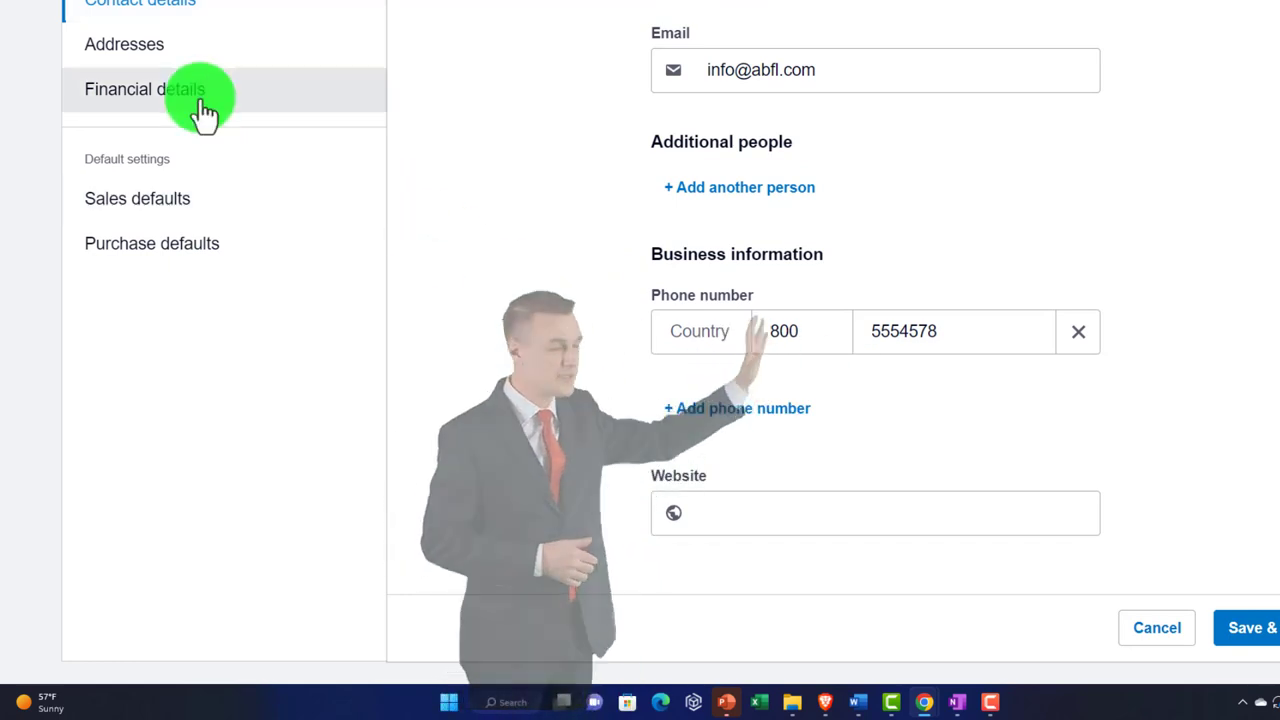
click(130, 50)
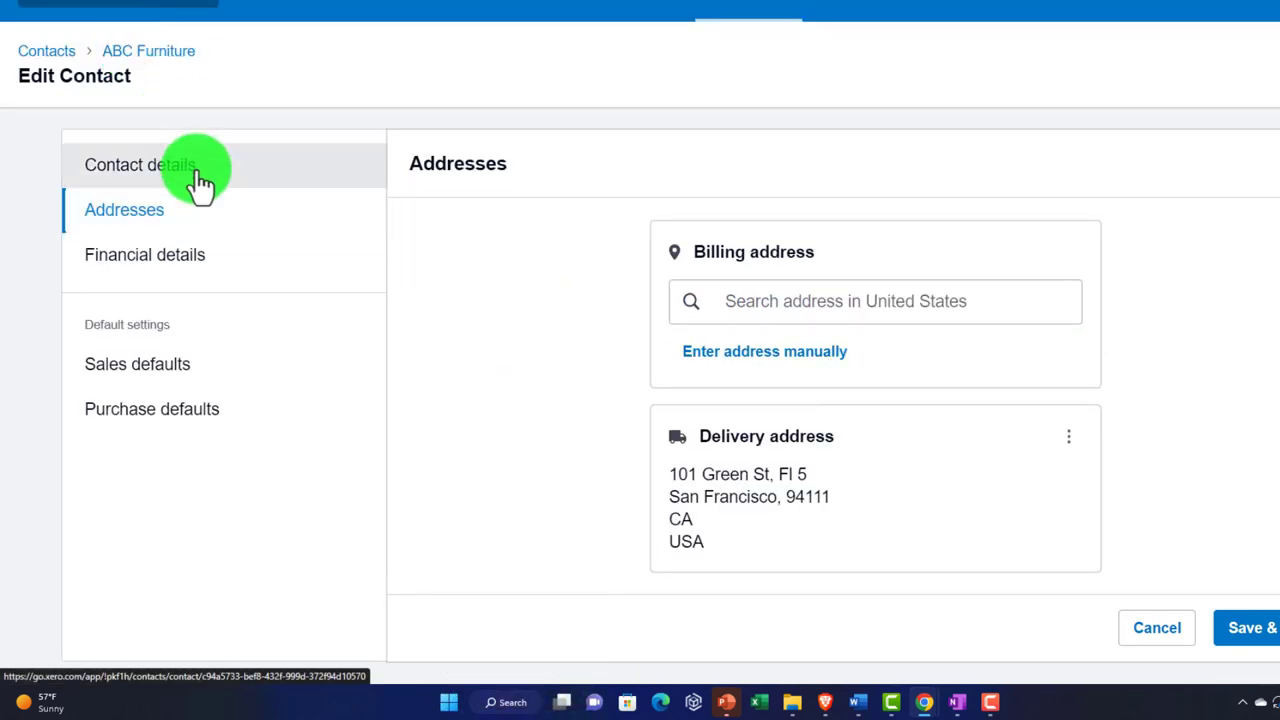
click(147, 278)
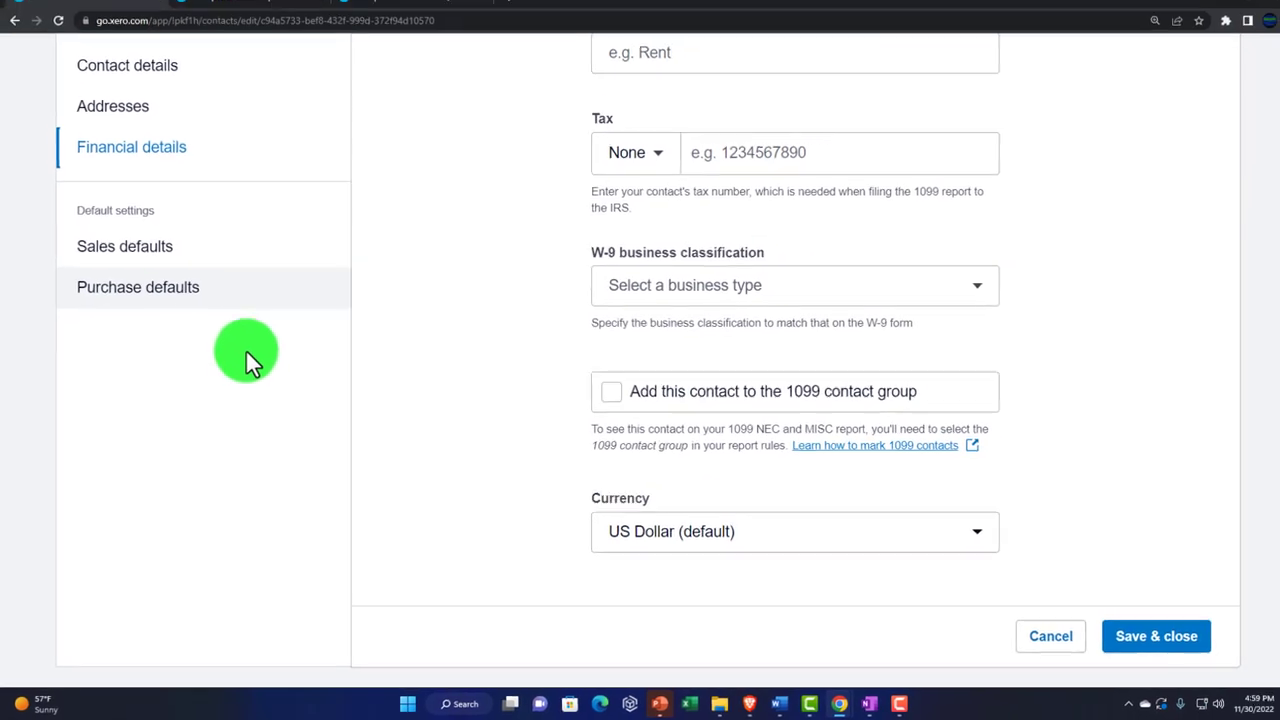
click(145, 274)
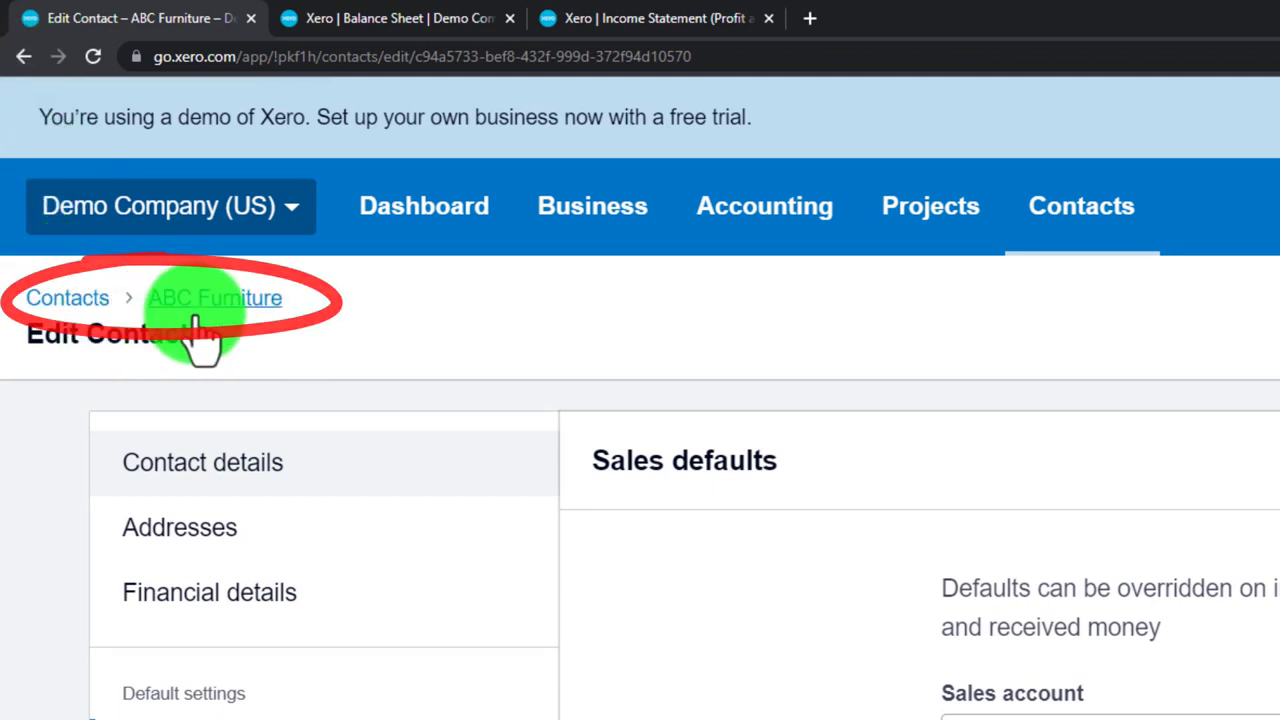
Step: Return to the full contacts list, look it over and open the Suppliers list
click(98, 308)
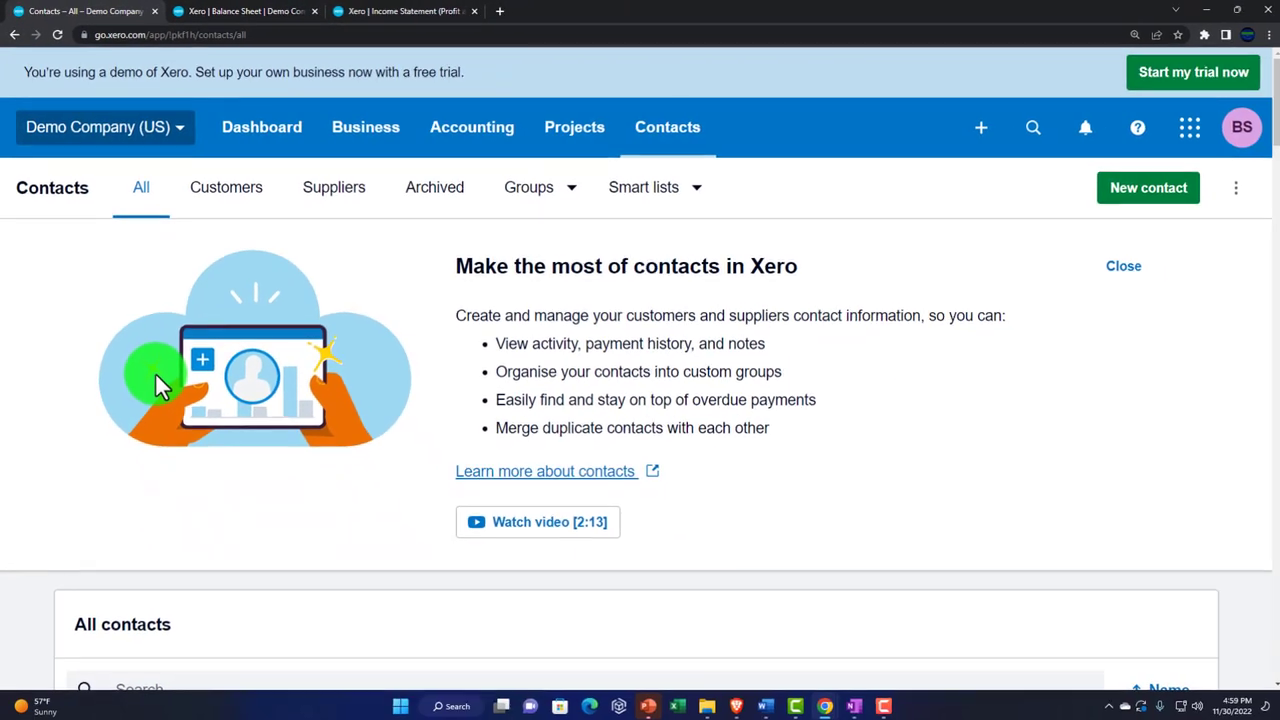
scroll(209, 470, down, 3)
scroll(174, 398, down, 2)
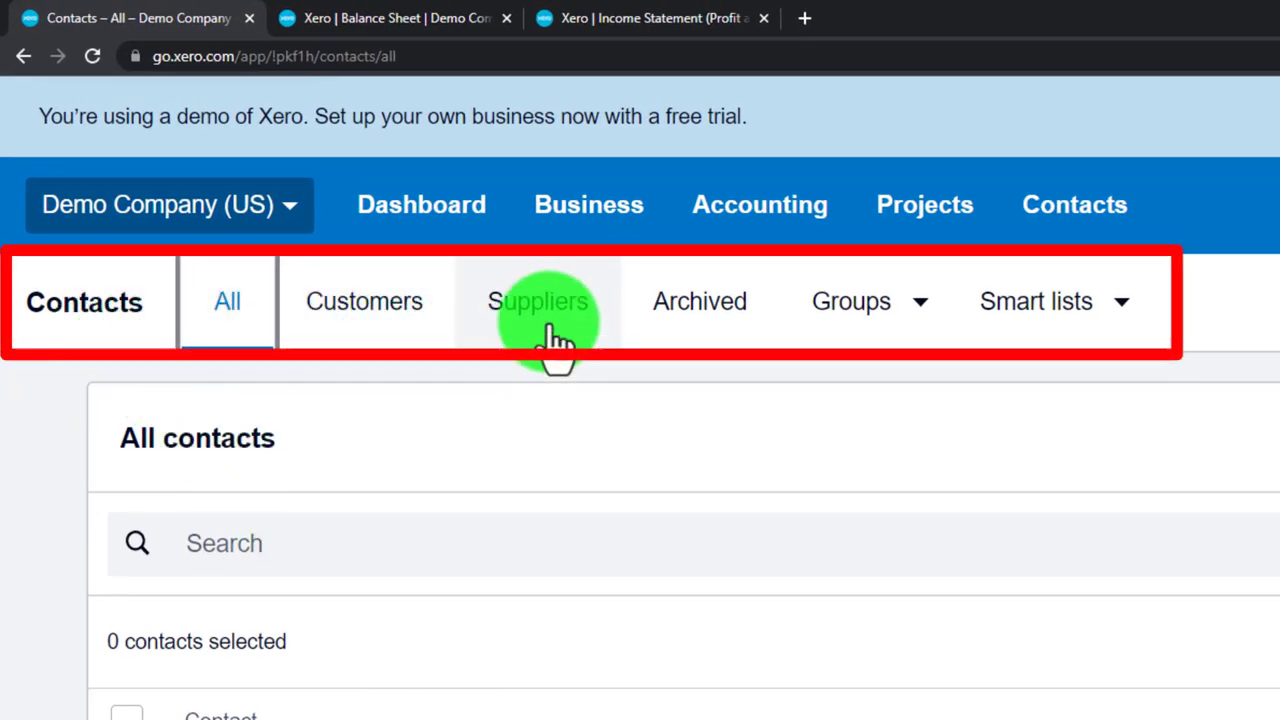
click(533, 350)
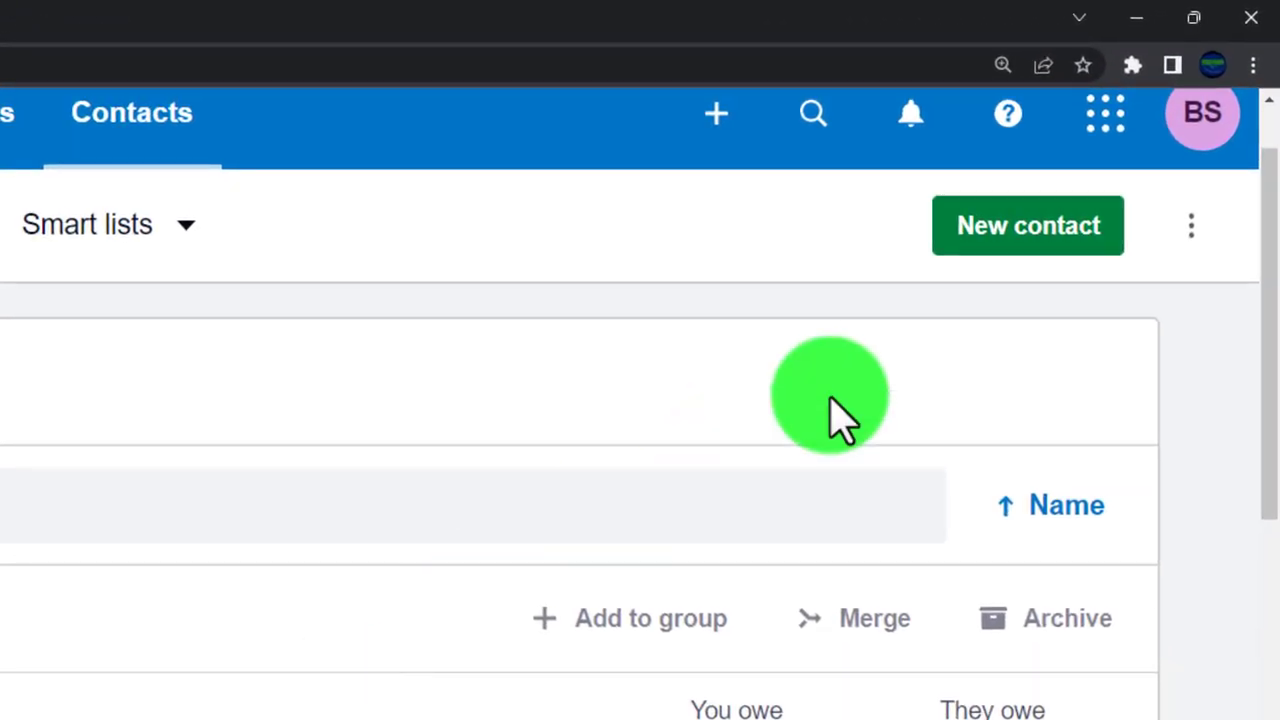
Step: View the blank form for adding a new contact, then return to the Suppliers list
click(1020, 240)
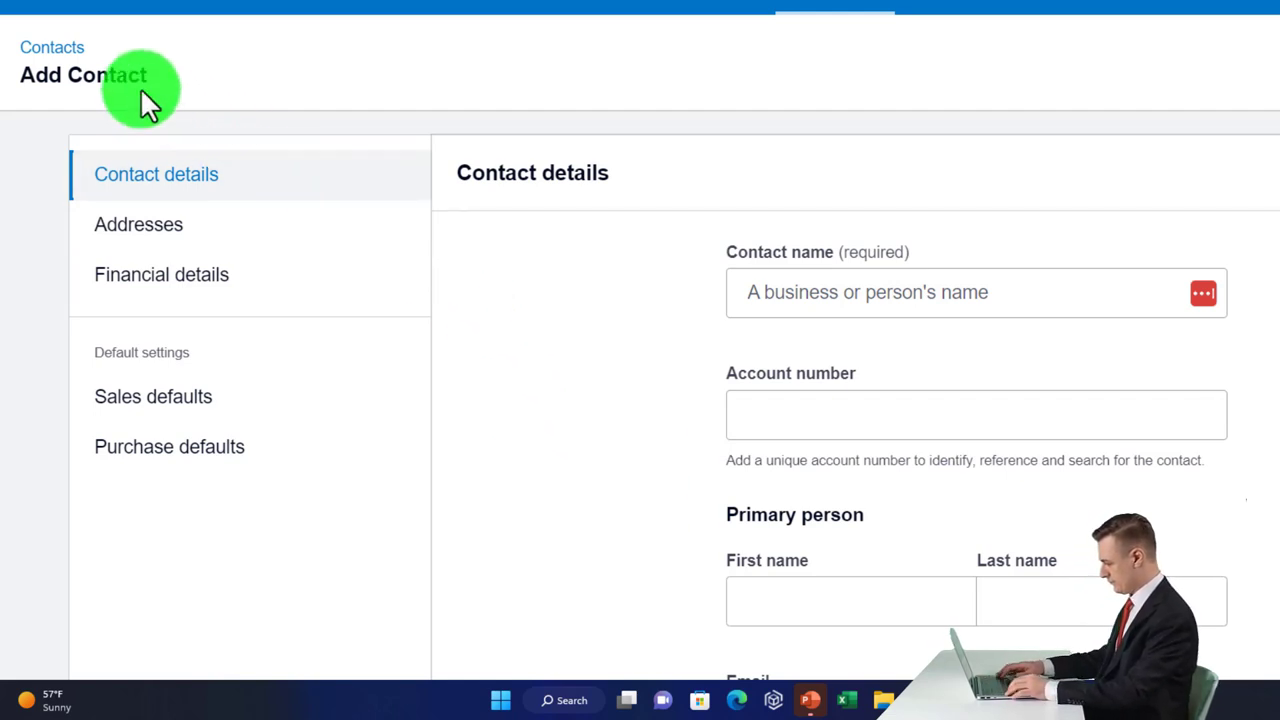
click(55, 50)
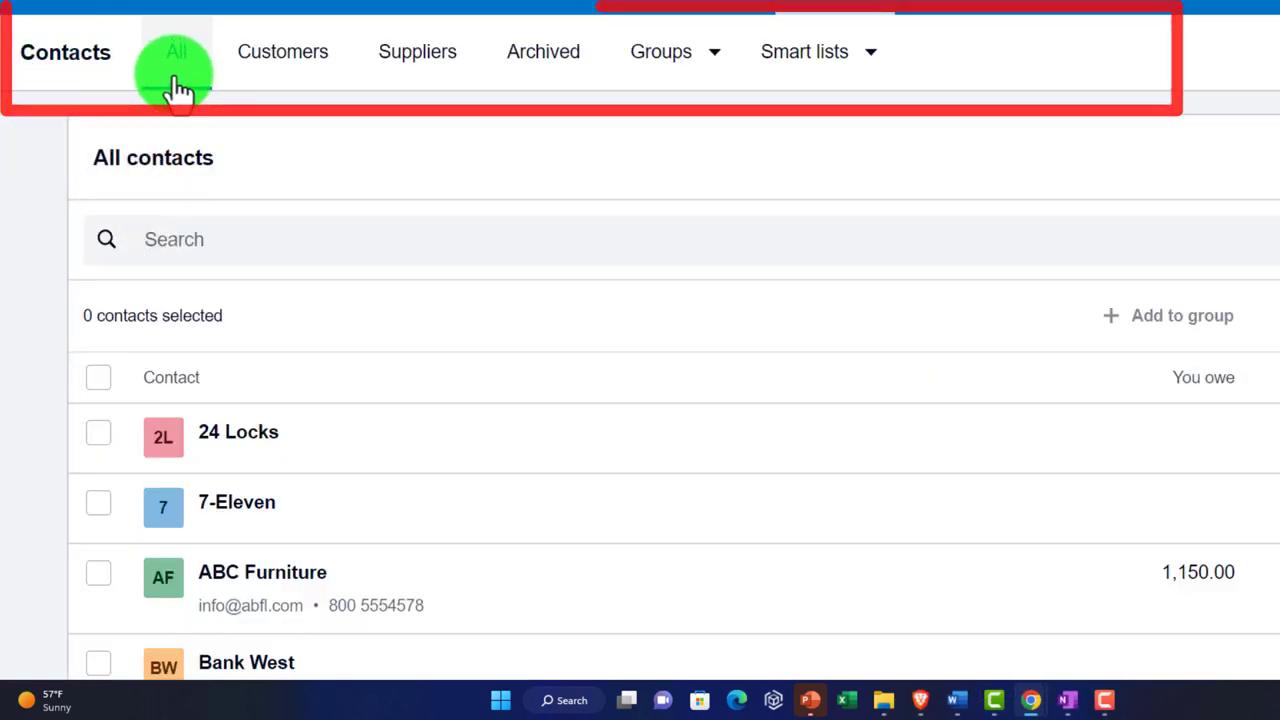
click(412, 68)
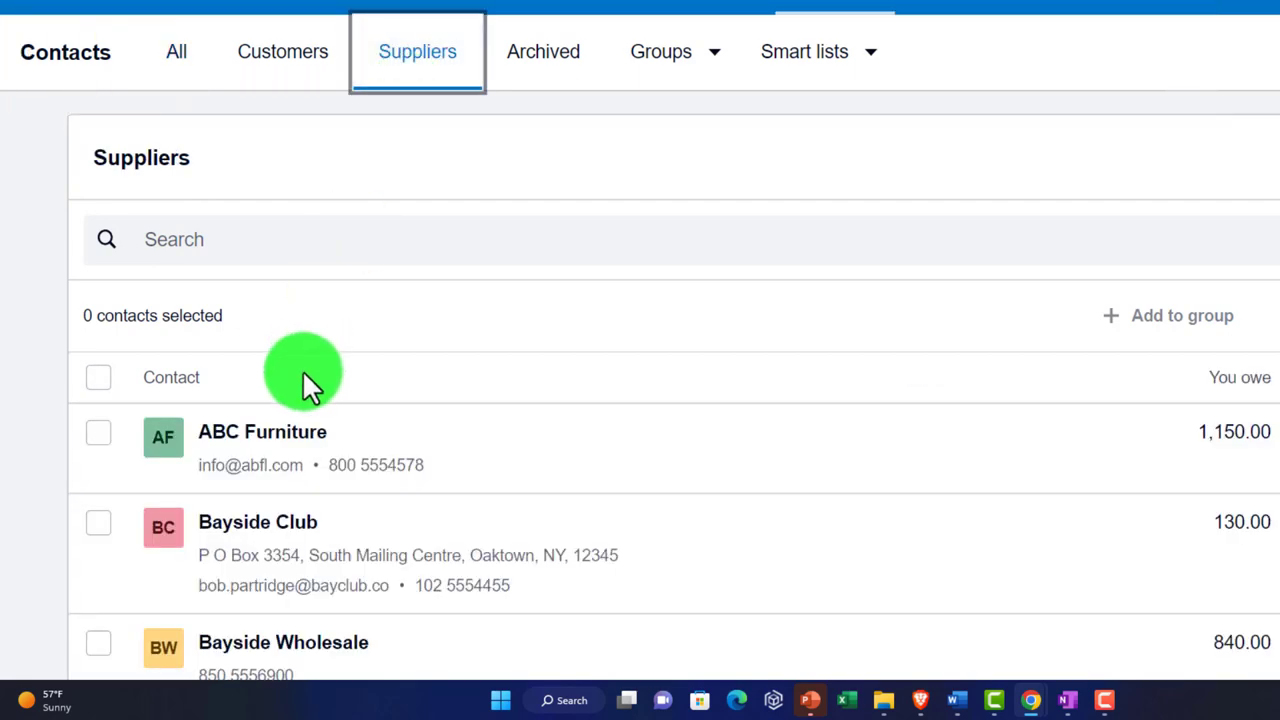
Step: Select ABC Furniture and Bayside Club, extend the selection to all suppliers, and clear the whole selection
scroll(305, 375, down, 1)
click(94, 328)
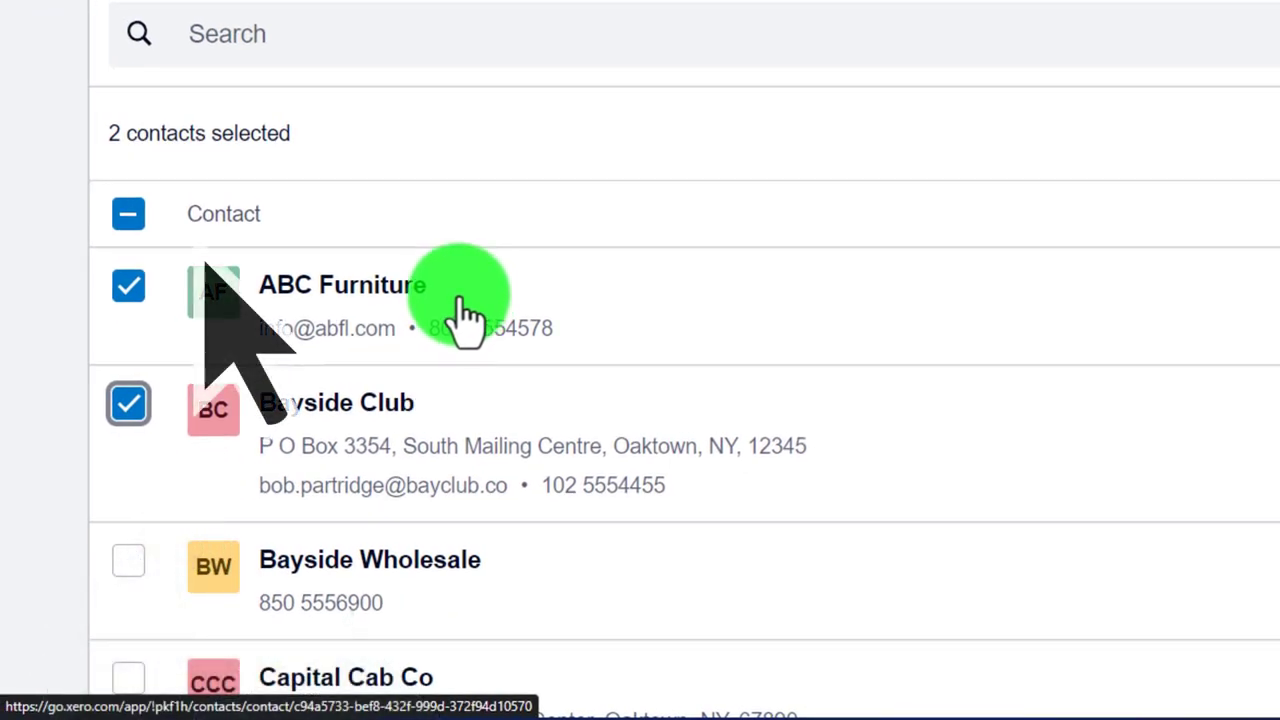
click(130, 216)
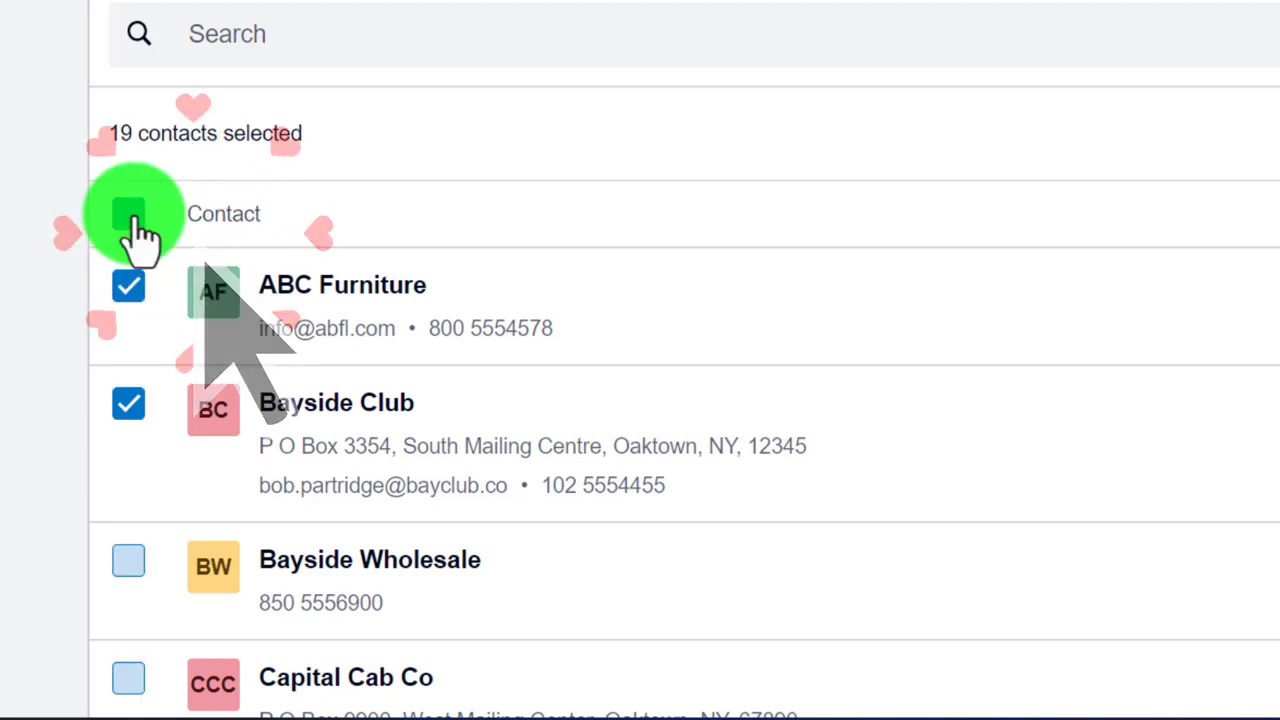
click(130, 216)
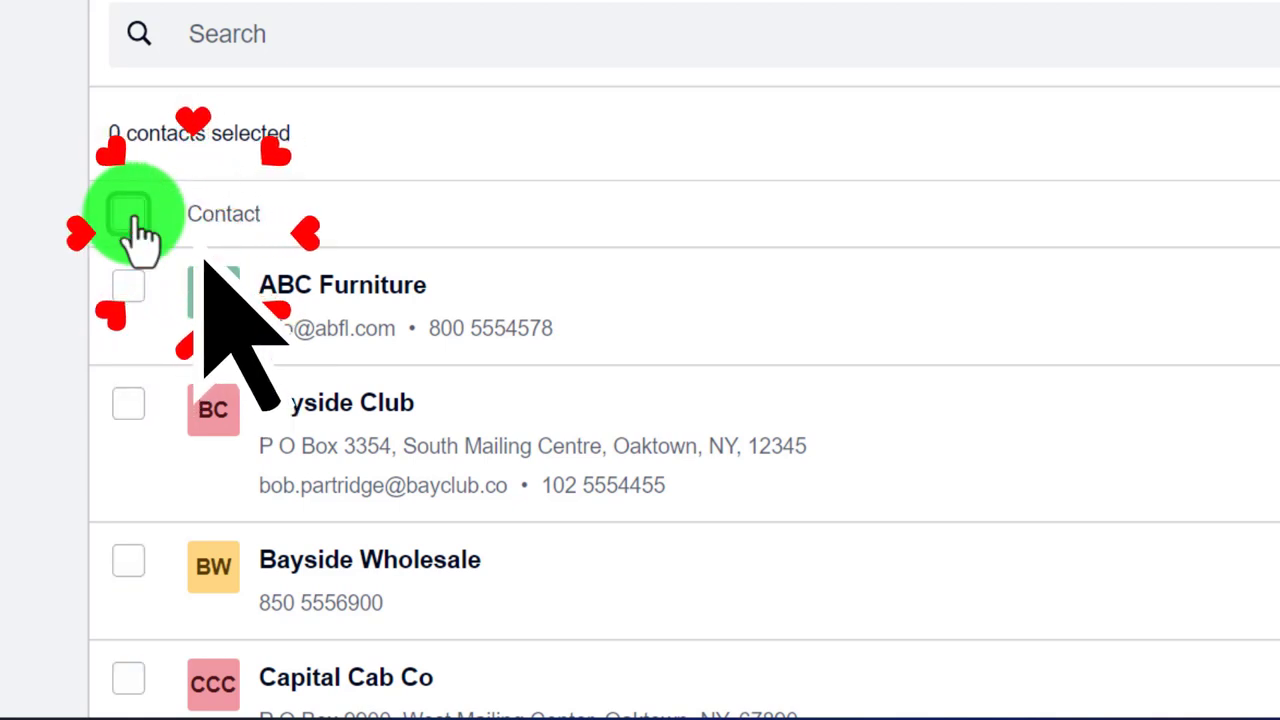
scroll(138, 232, up, 1)
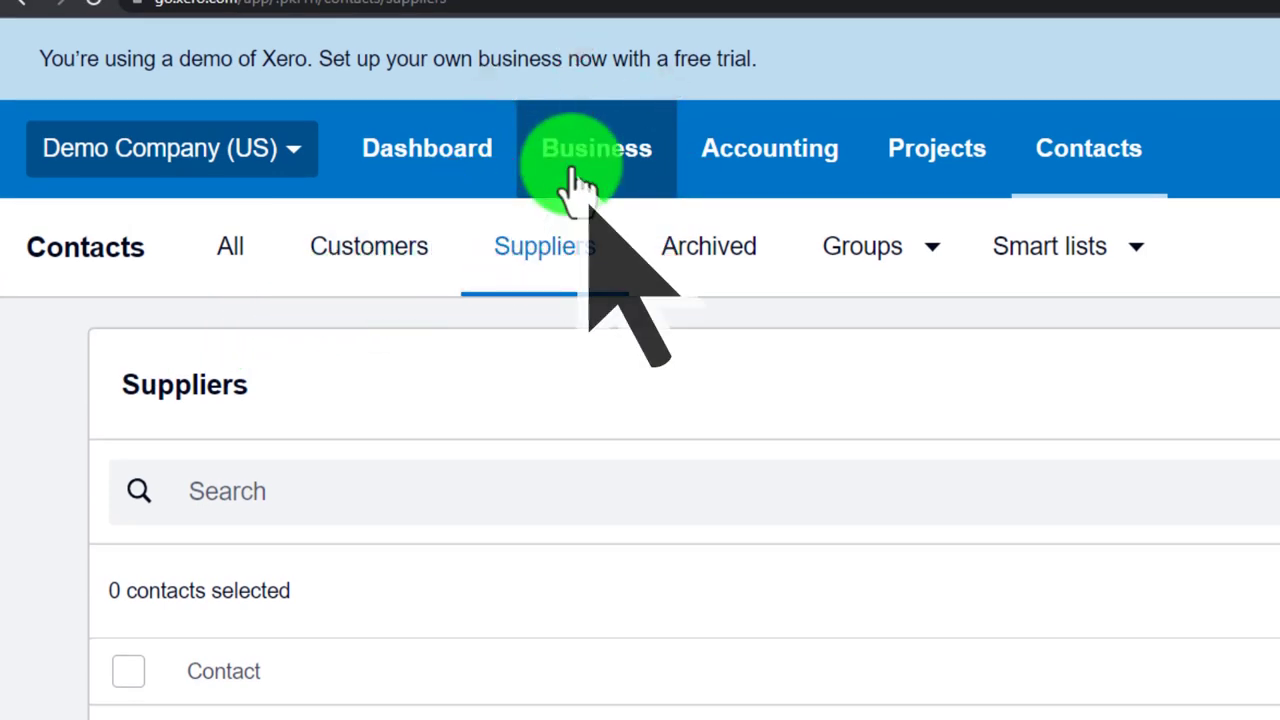
Step: Visit the purchase orders area, then look over the Purchases overview page
click(580, 190)
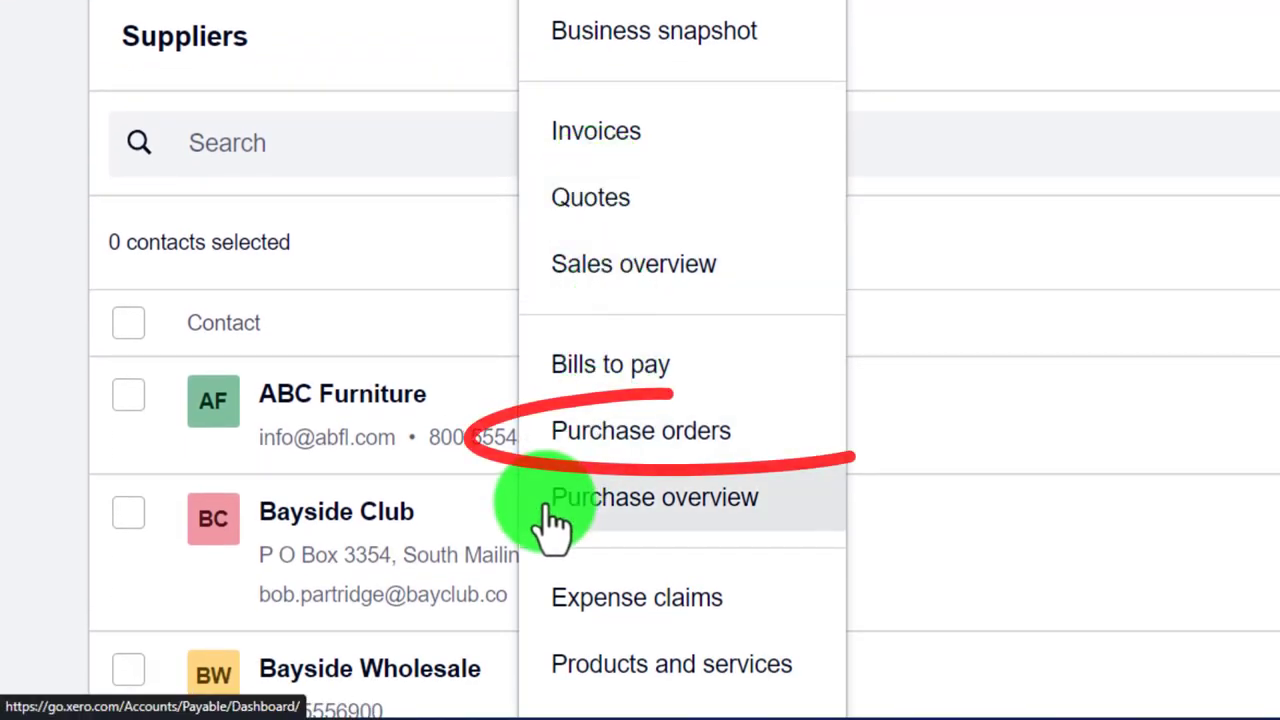
click(795, 445)
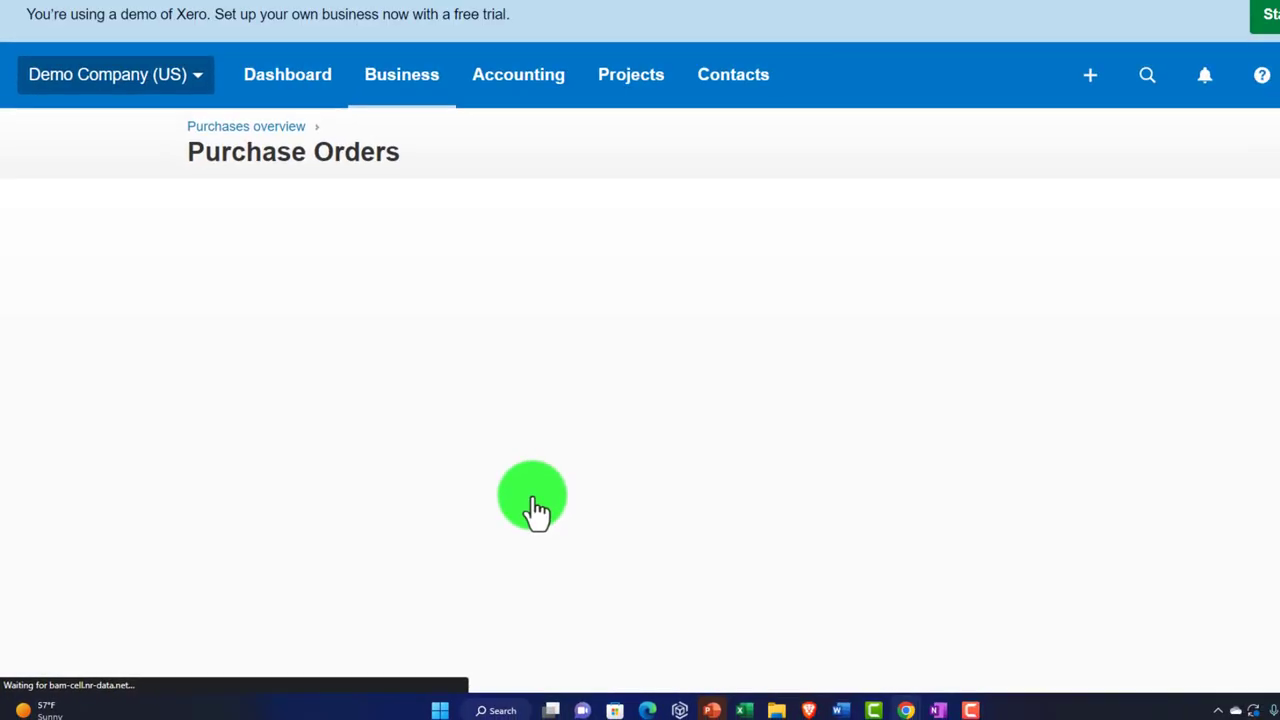
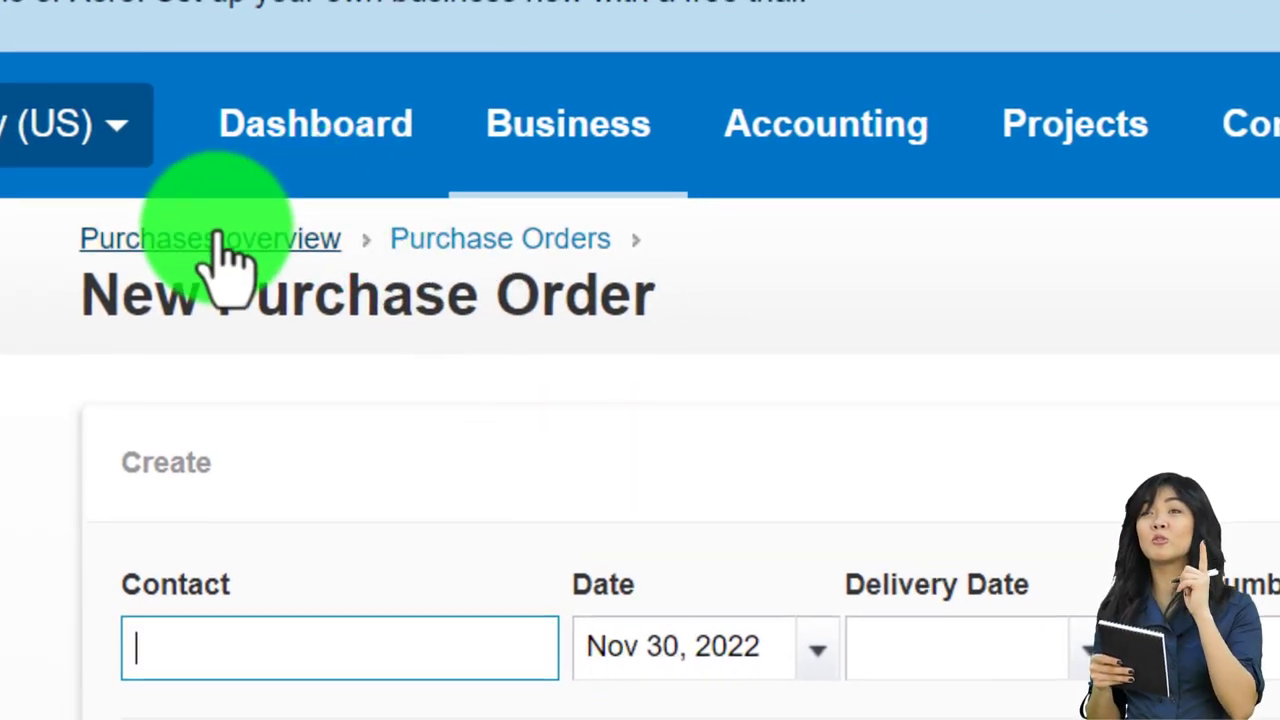
click(222, 218)
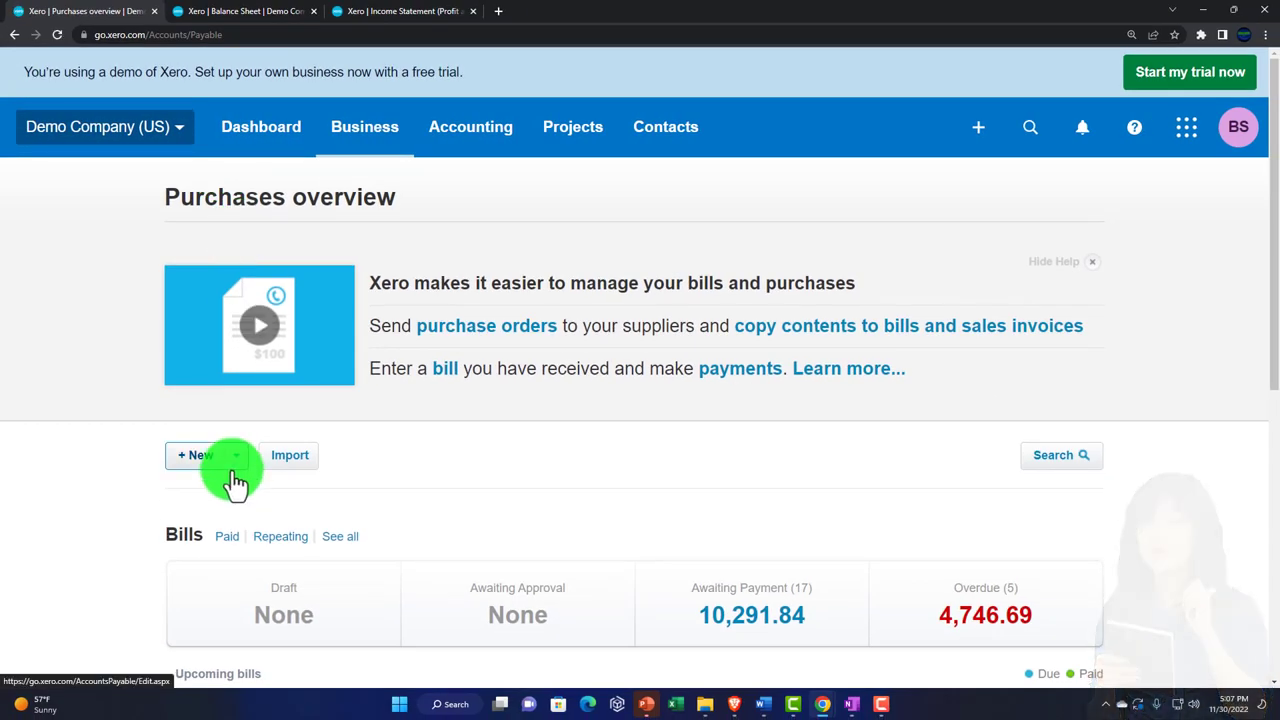
scroll(232, 478, down, 2)
scroll(260, 240, up, 2)
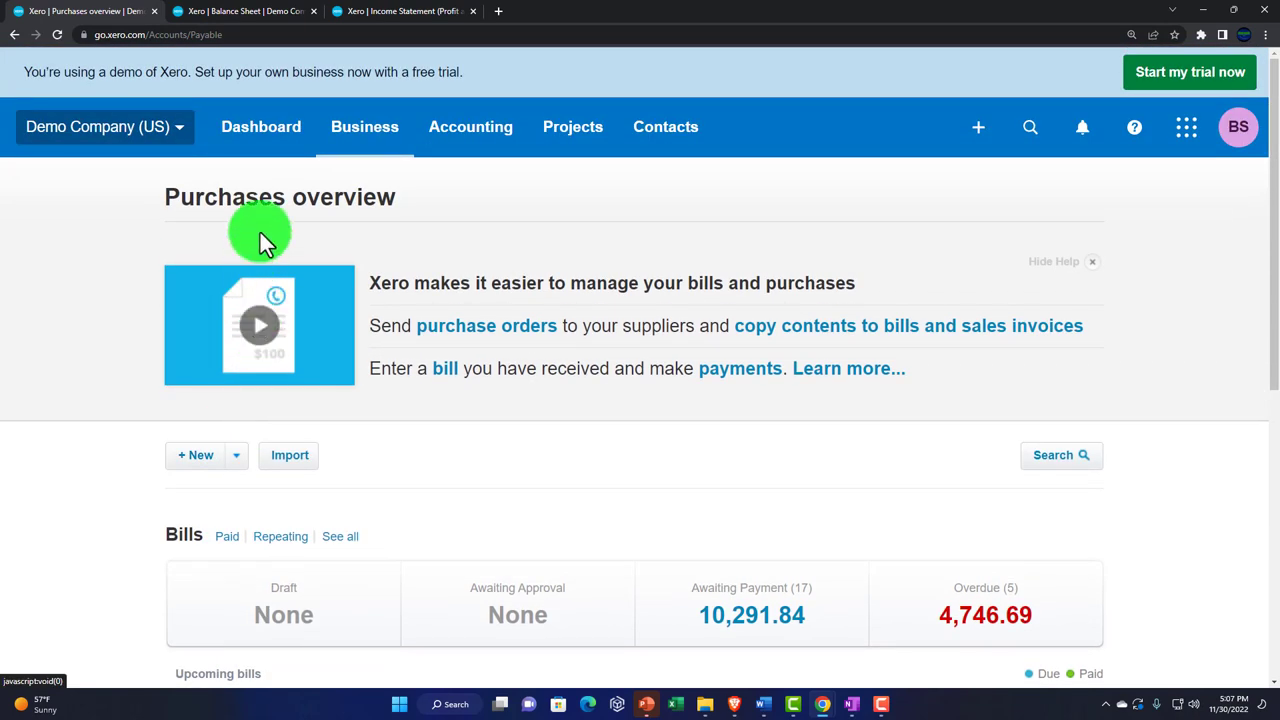
Step: Open the purchase orders list and show only the approved orders
click(360, 150)
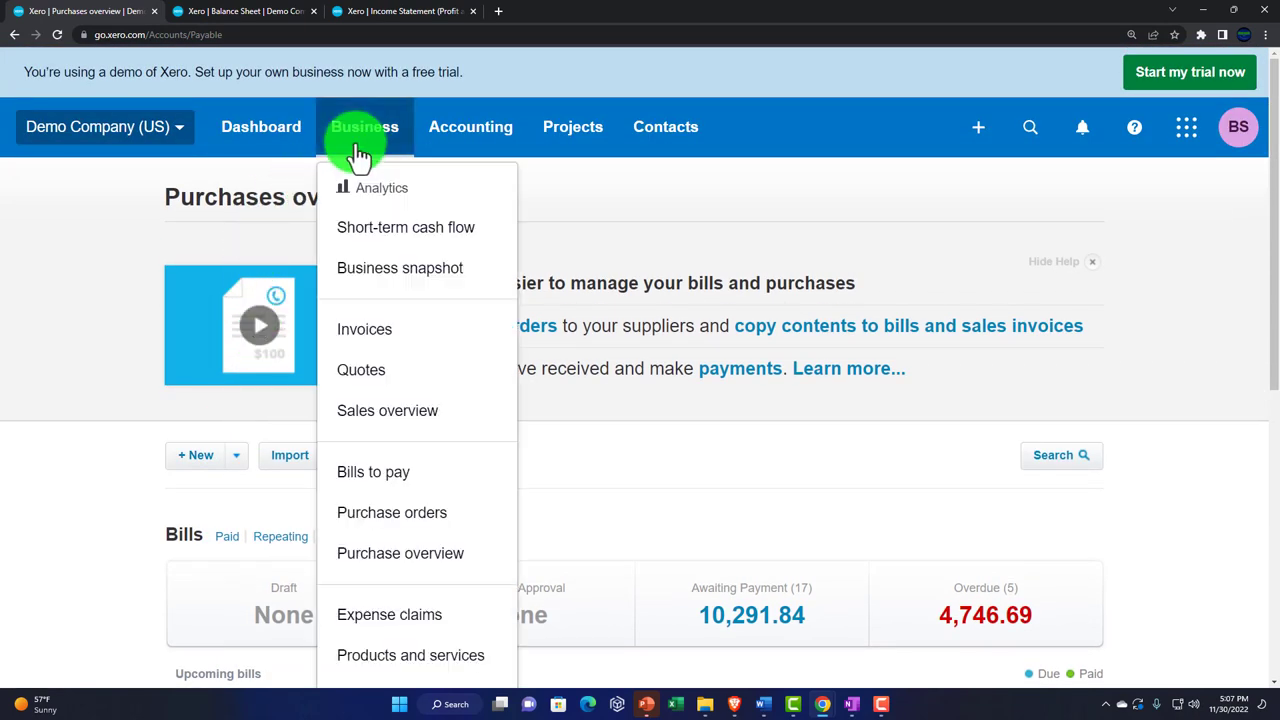
click(378, 513)
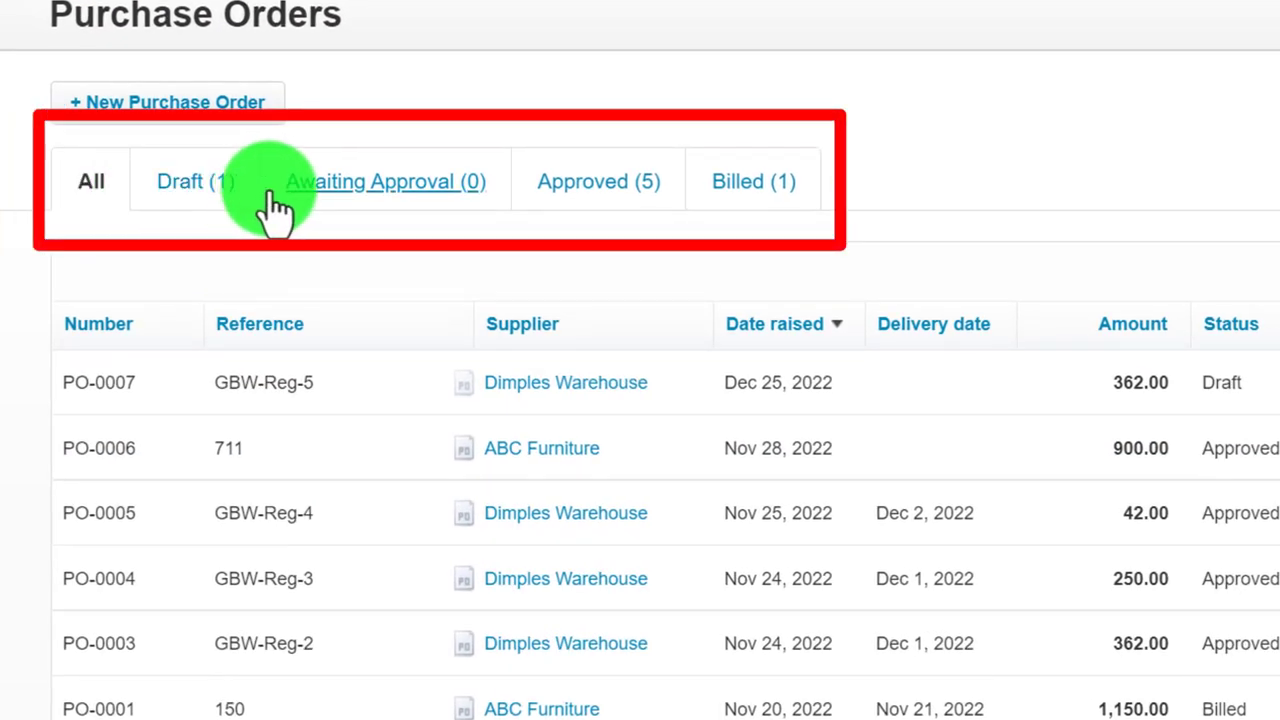
click(613, 195)
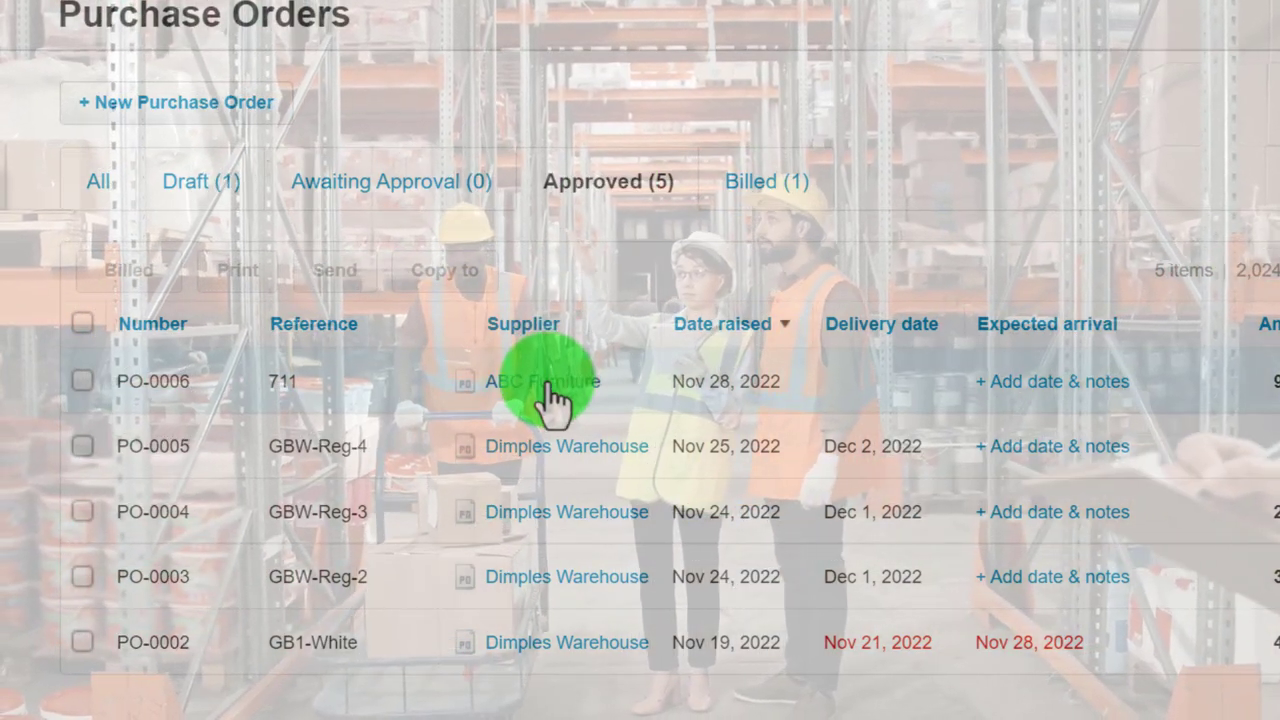
Step: Open ABC Furniture's approved purchase order PO-0006 and examine its line items, delivery details and history
click(555, 390)
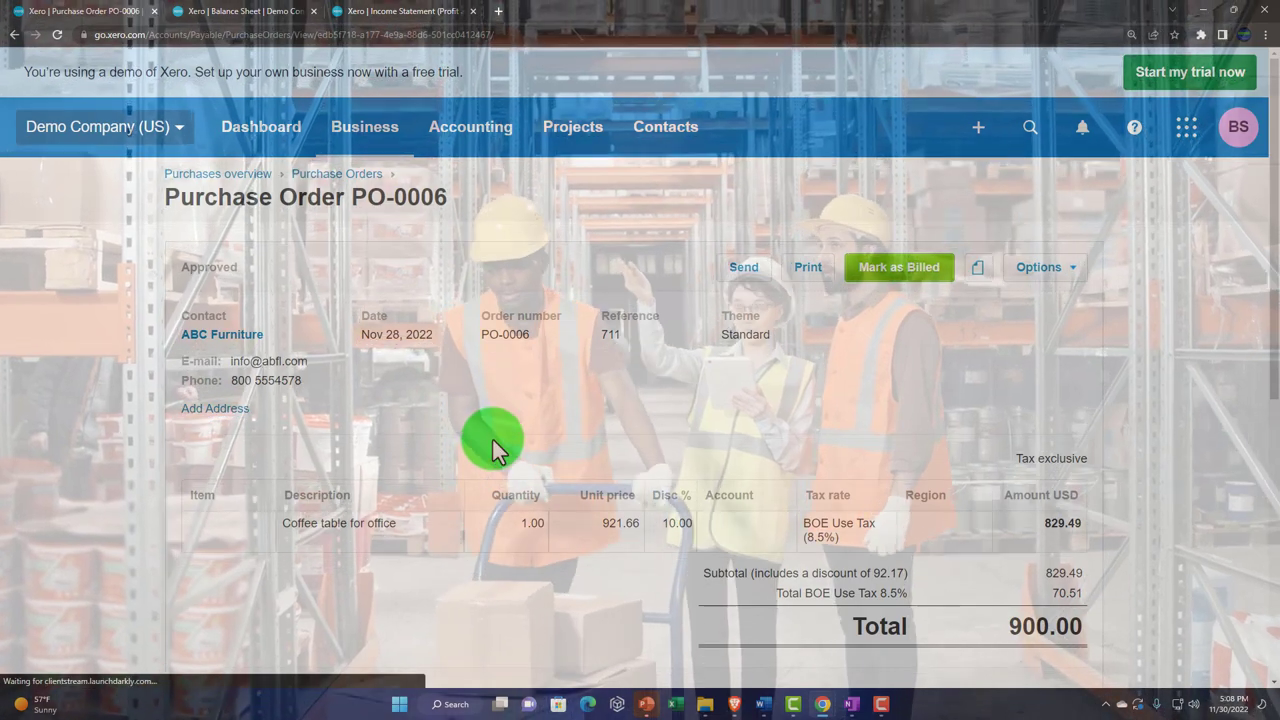
scroll(493, 440, down, 5)
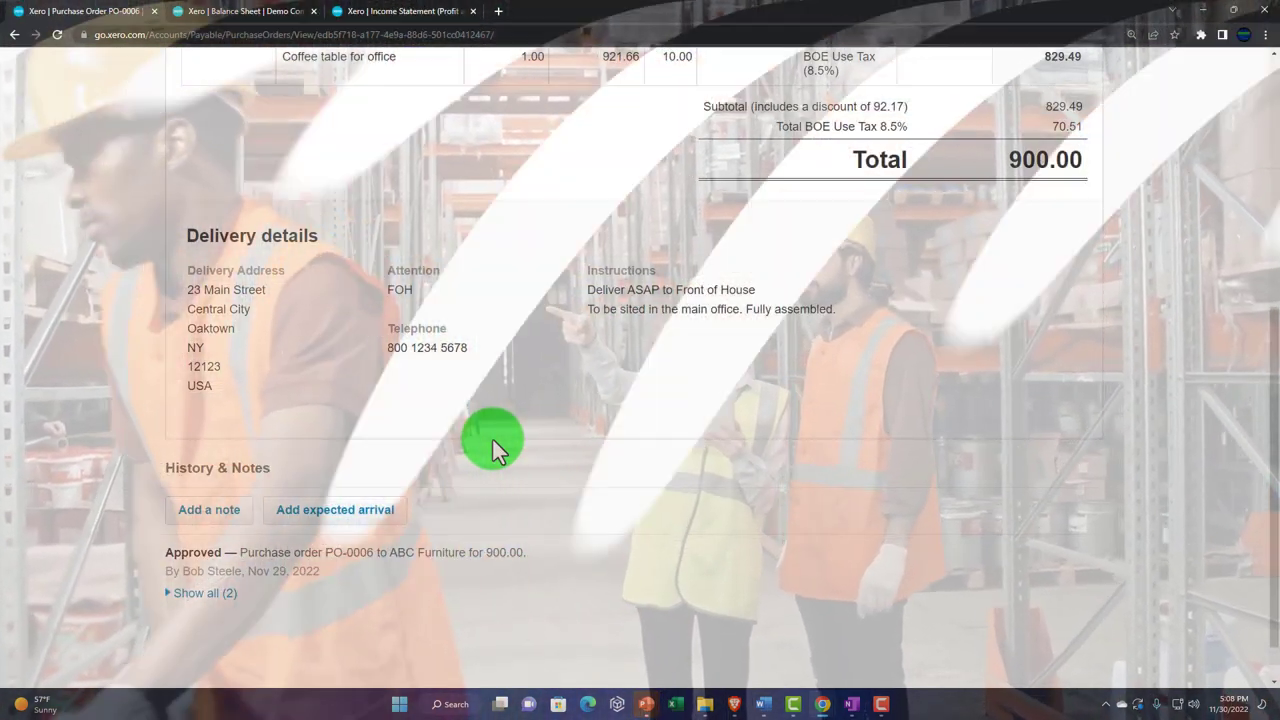
scroll(769, 407, up, 5)
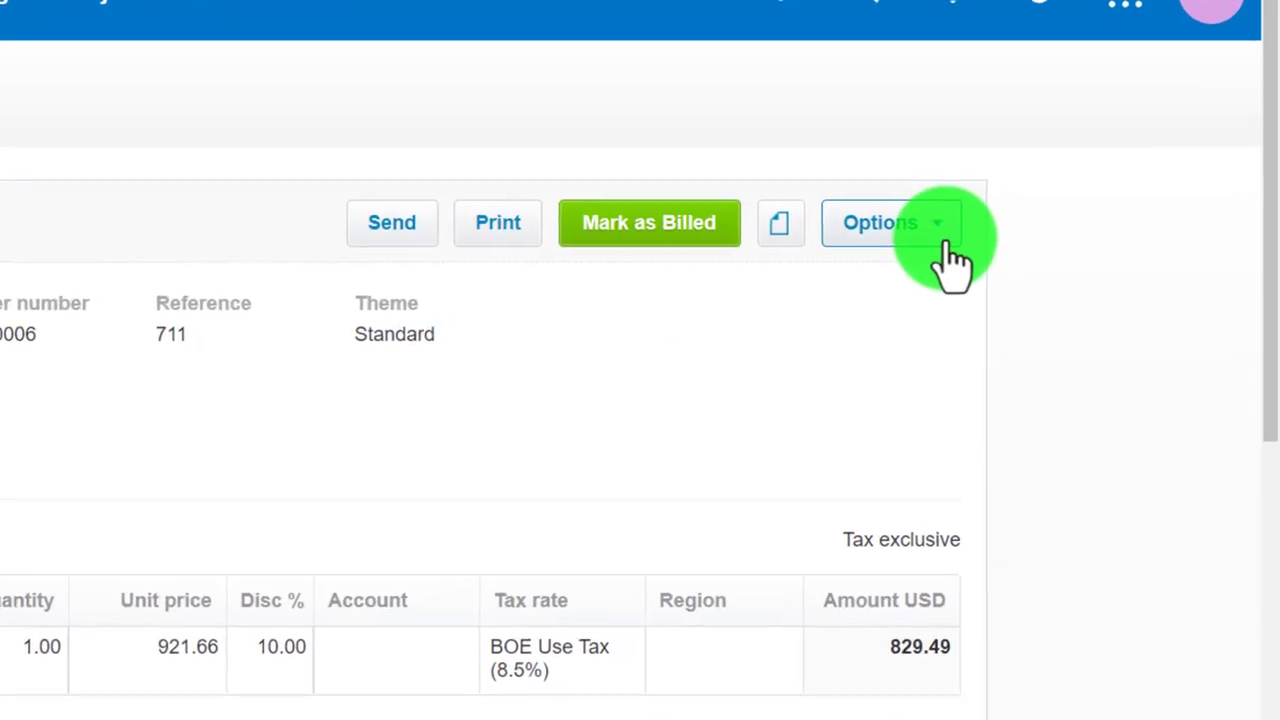
Step: Check the choices for copying PO-0006 to a new bill, purchase order or invoice, and close them without creating a draft
click(1044, 266)
click(882, 432)
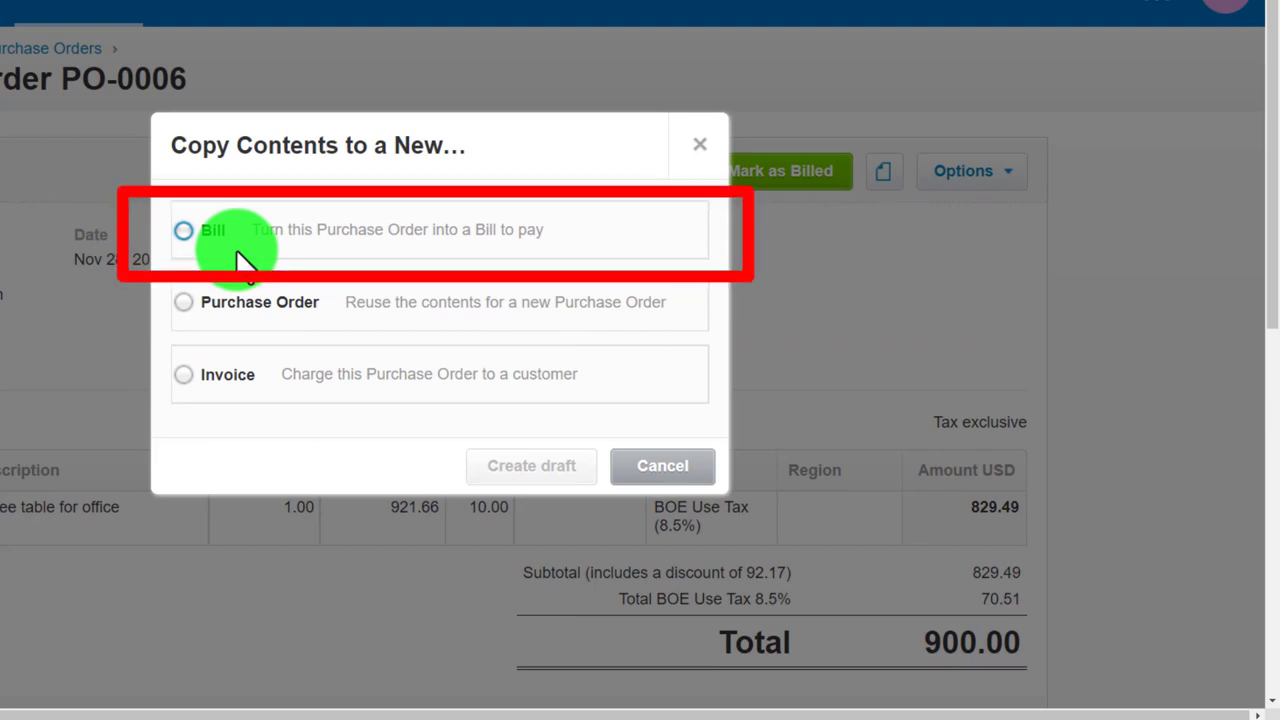
click(680, 158)
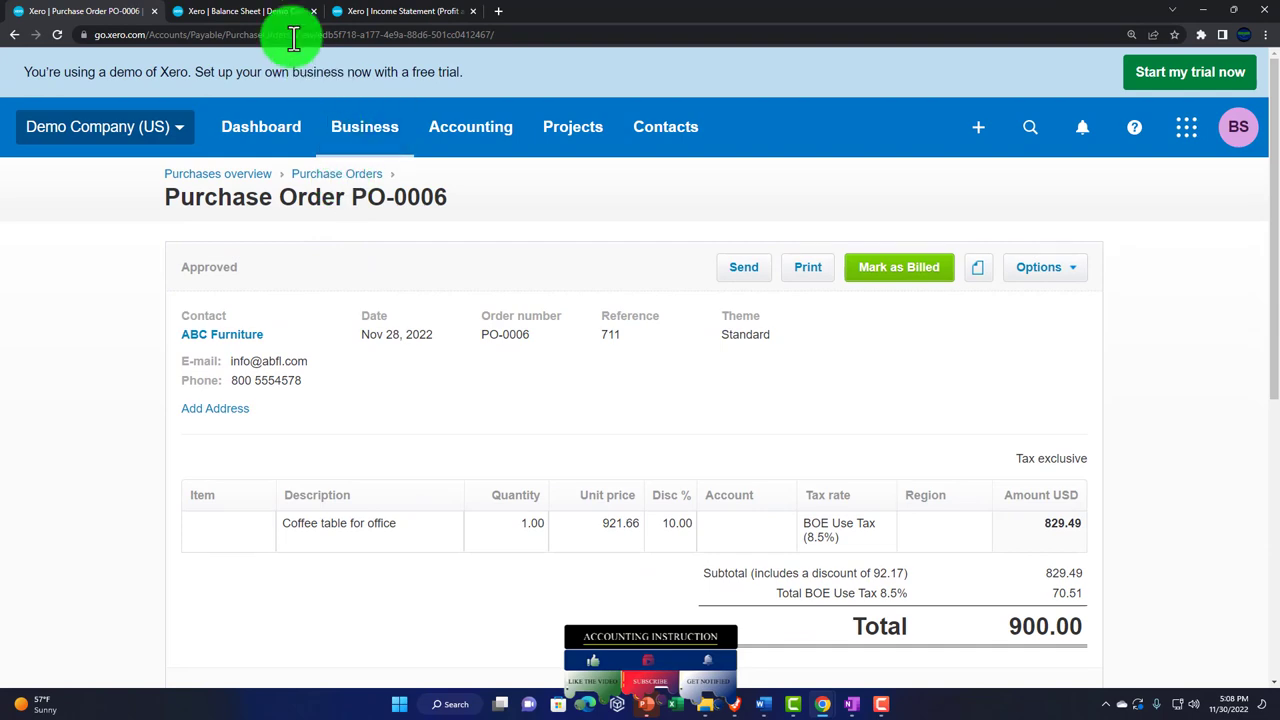
Step: Switch to the Balance Sheet report and examine its assets and current liabilities, including Accounts Payable
click(268, 20)
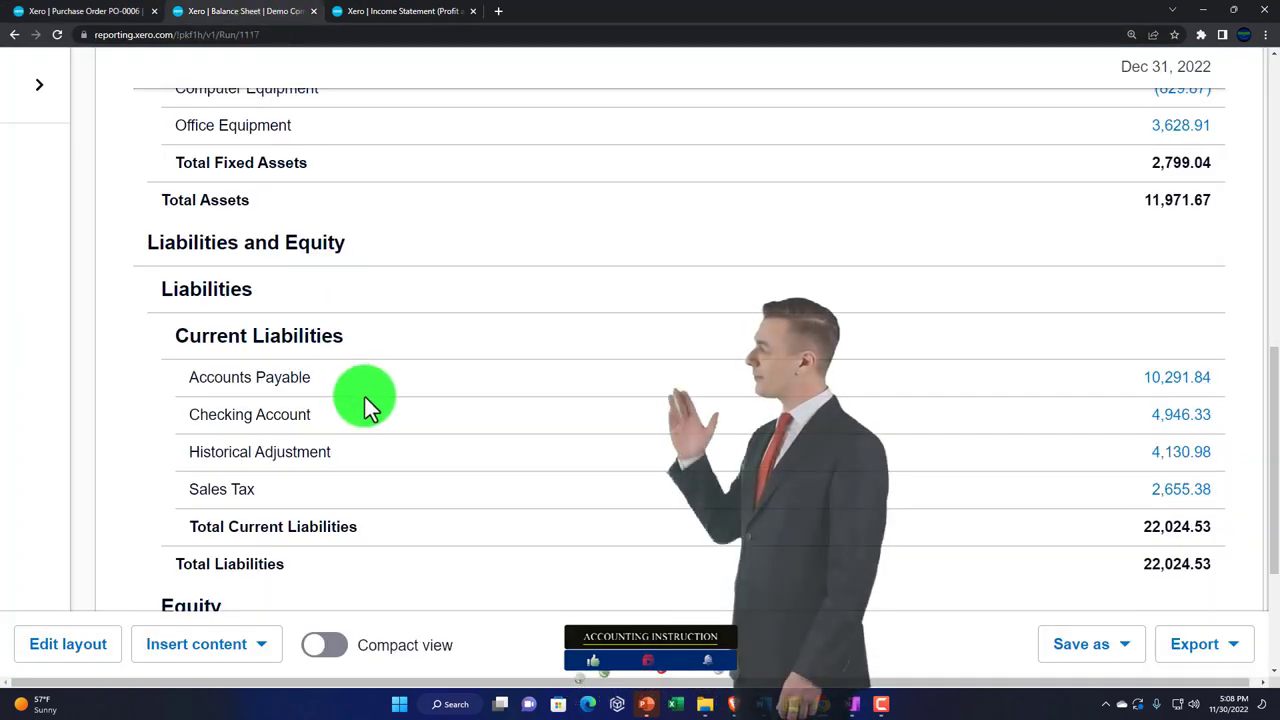
scroll(365, 397, up, 3)
scroll(365, 397, up, 1)
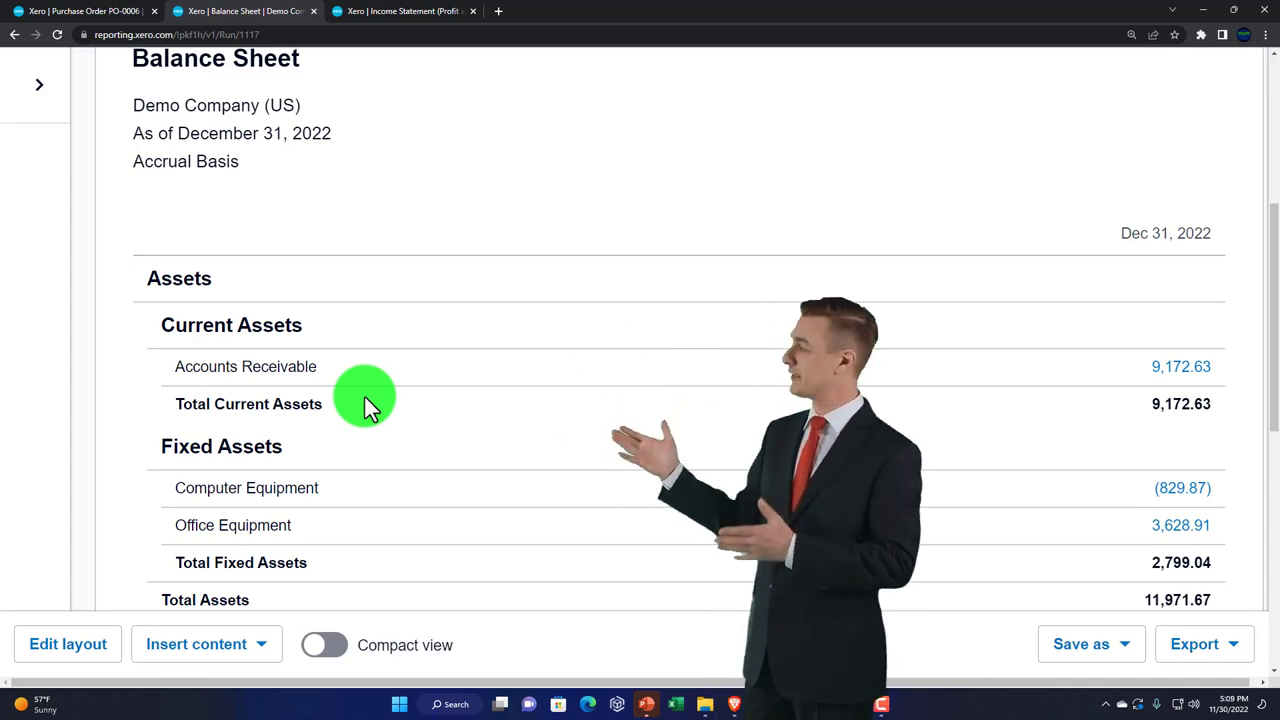
scroll(365, 397, down, 3)
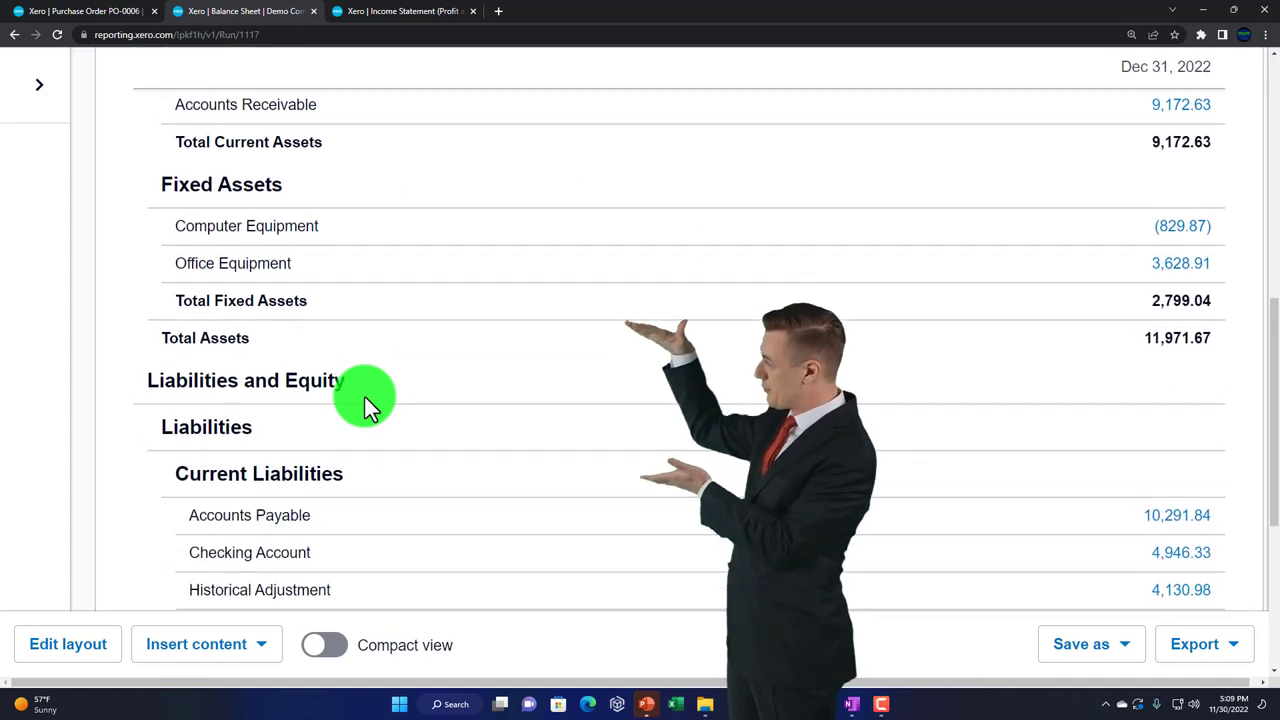
scroll(365, 397, down, 1)
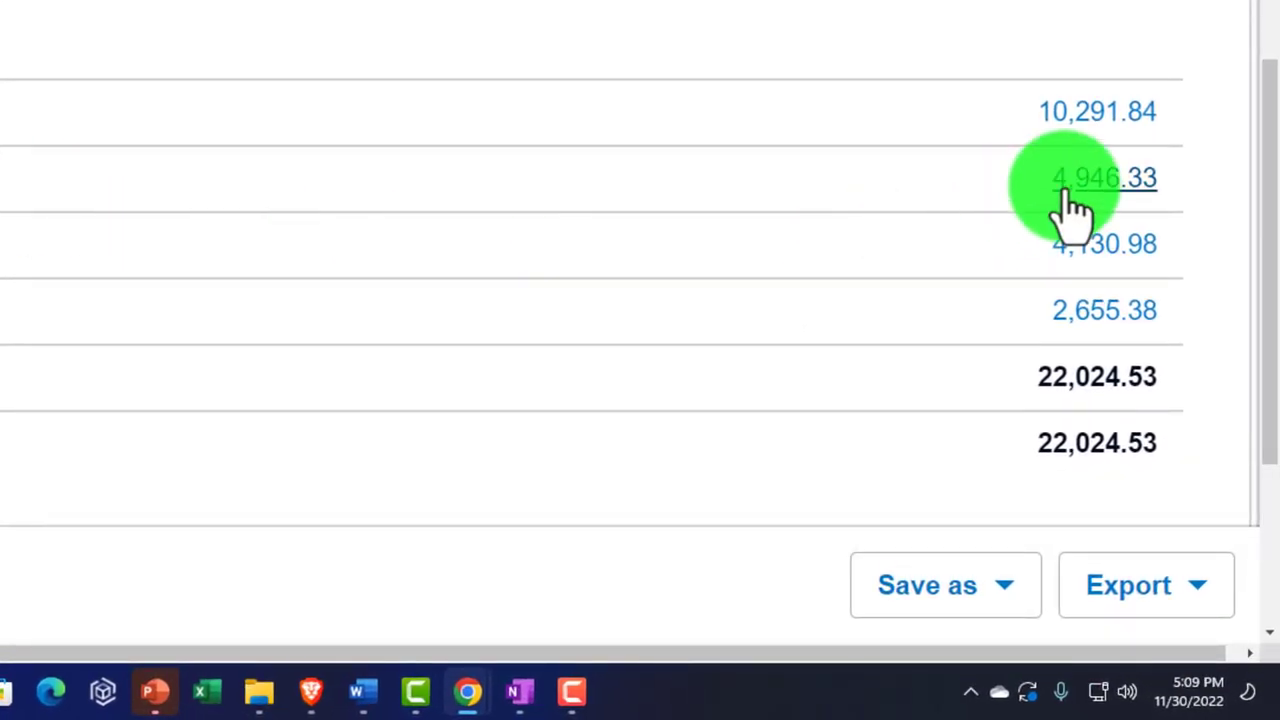
Step: Switch to the Income Statement report and examine its income, cost of goods sold and operating expenses
click(405, 11)
scroll(410, 400, down, 1)
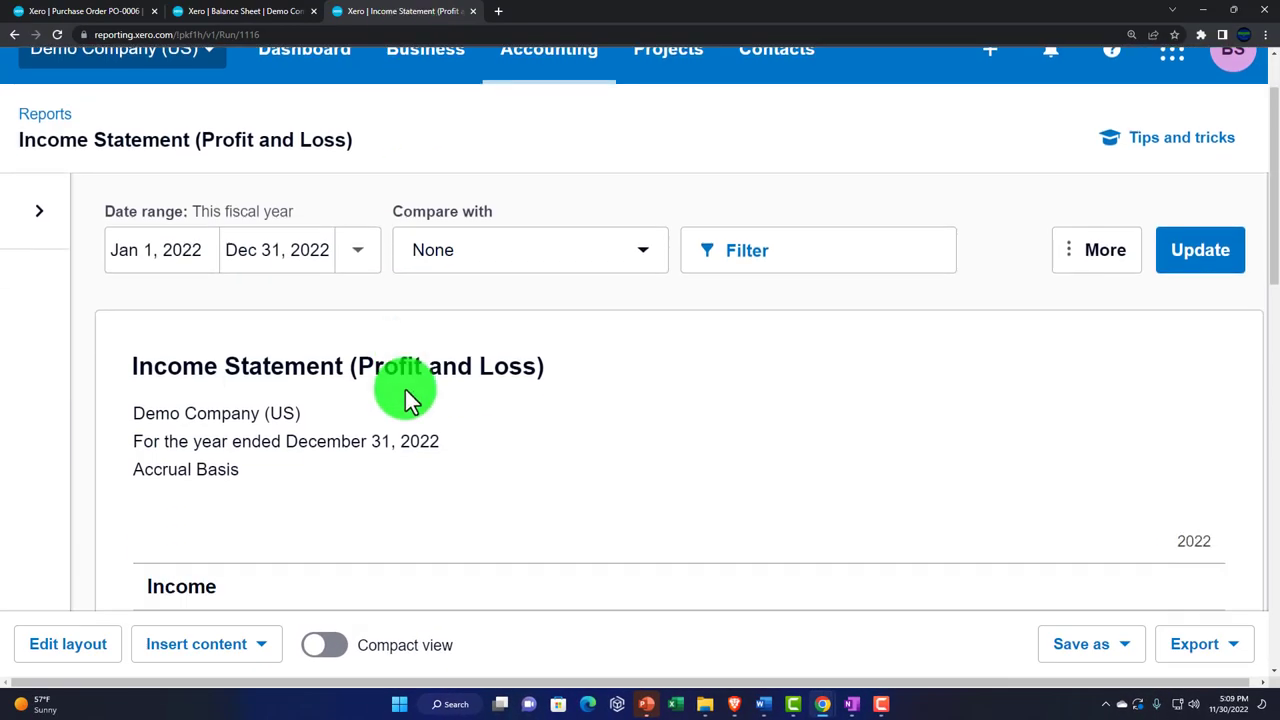
scroll(407, 395, down, 4)
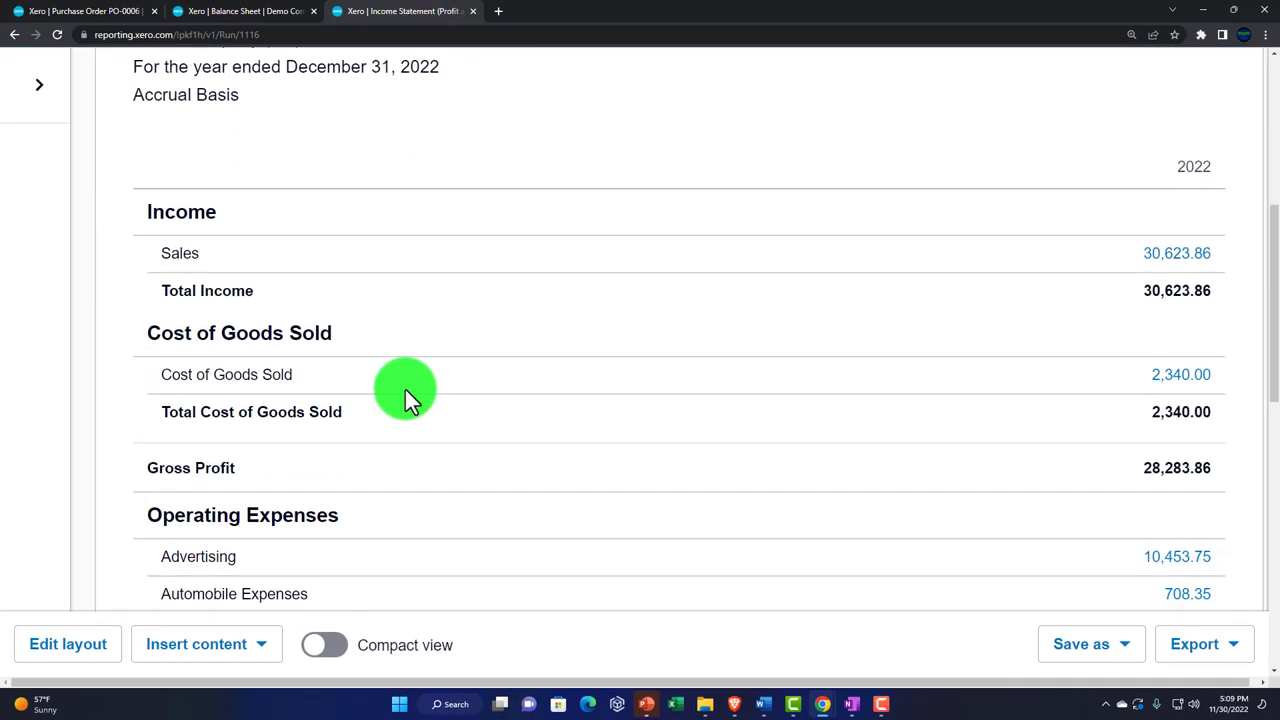
Step: Switch to the Balance Sheet and drill into the Checking Account balance to view its transactions for 2022
click(265, 15)
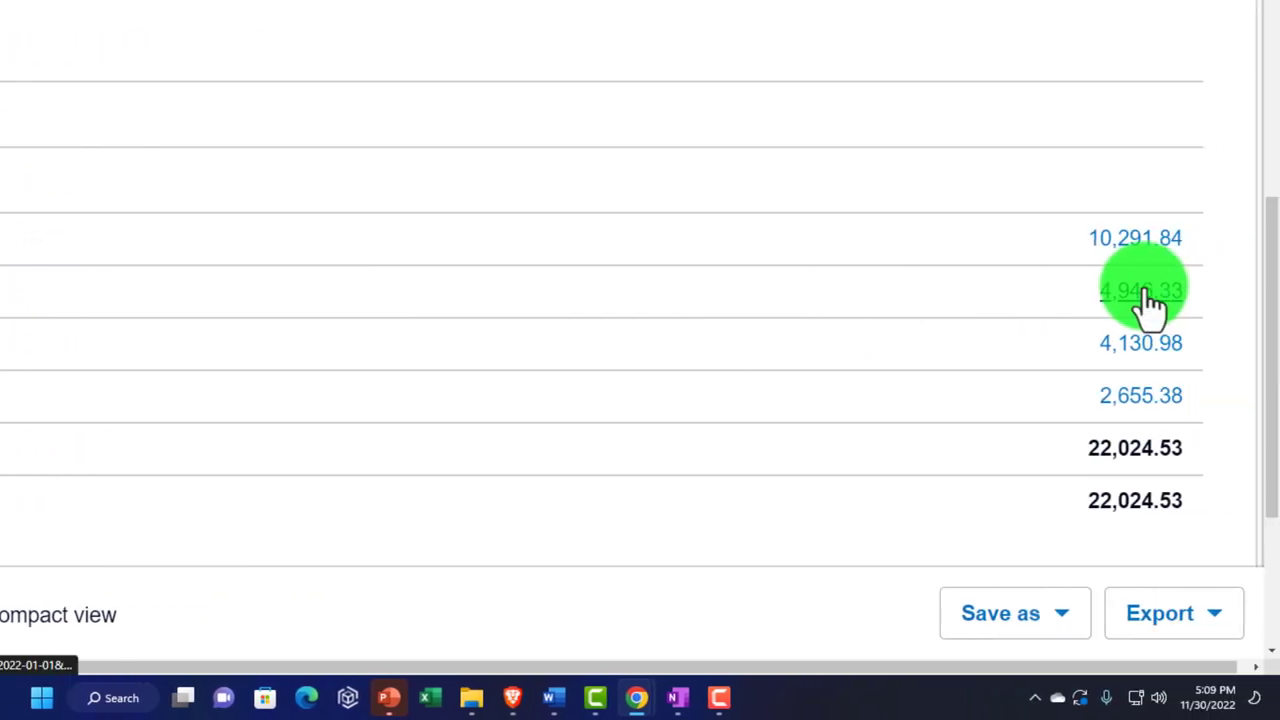
click(1145, 292)
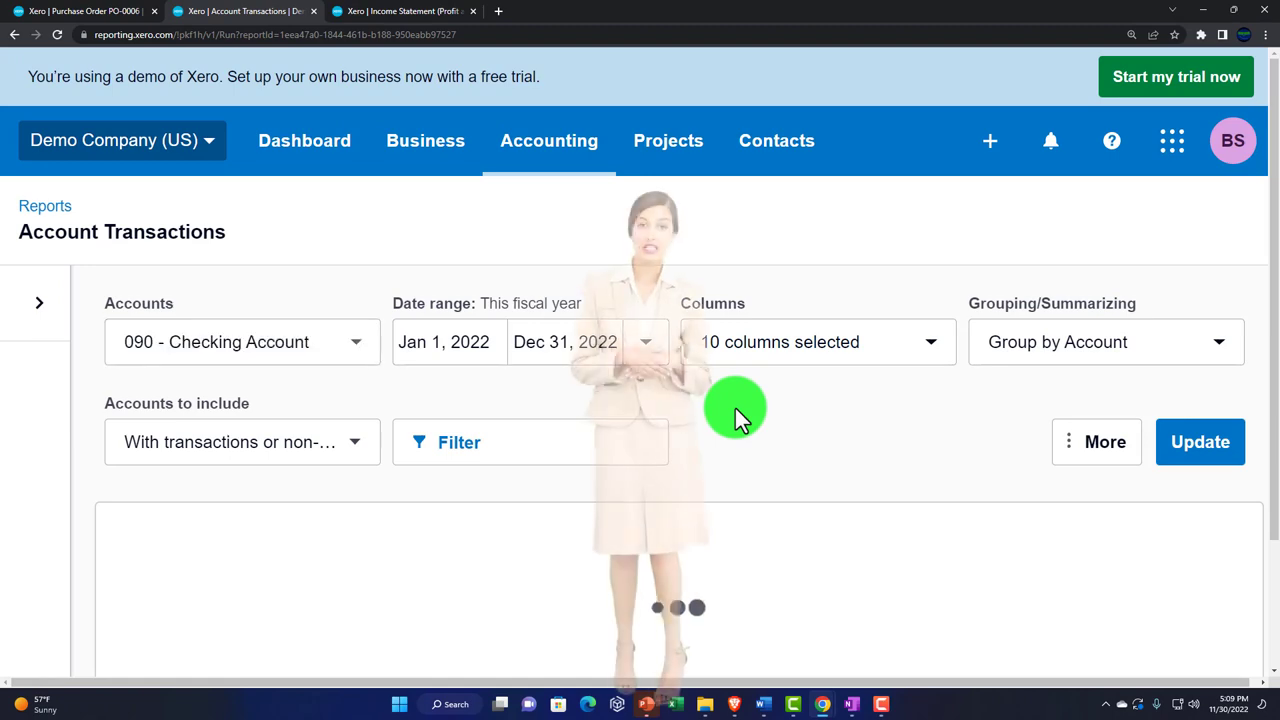
scroll(735, 408, down, 6)
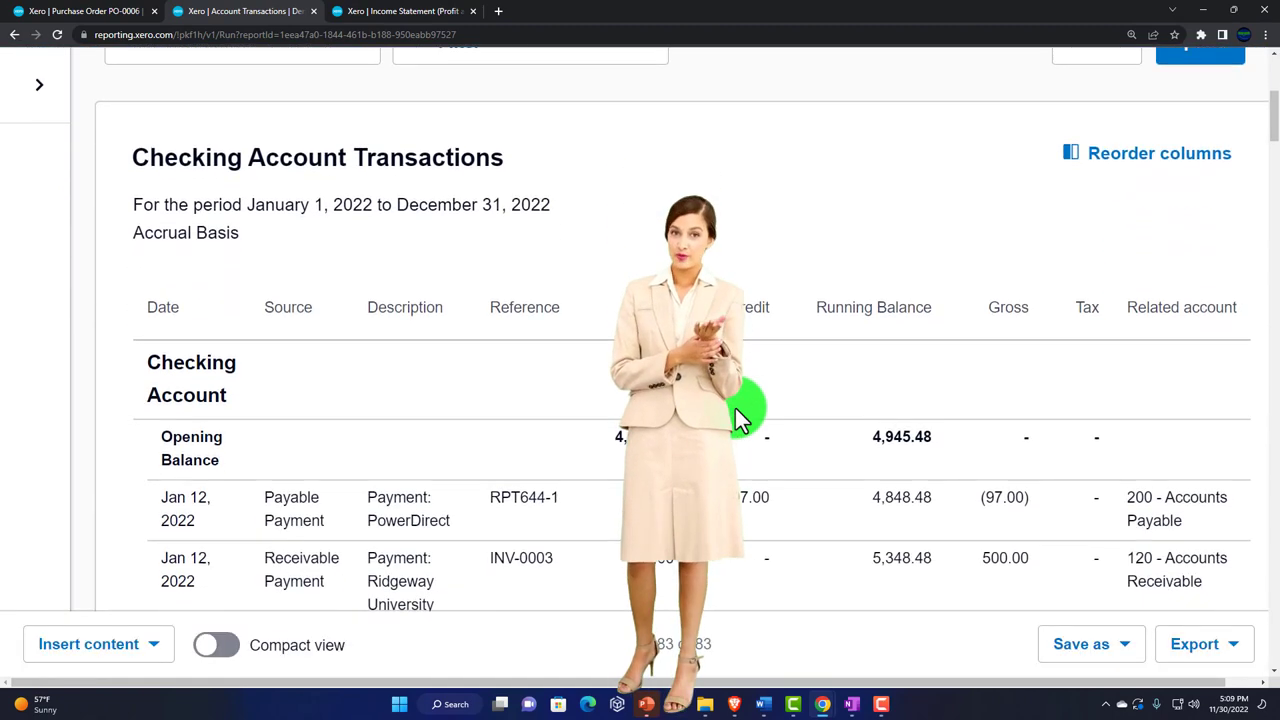
scroll(735, 408, down, 2)
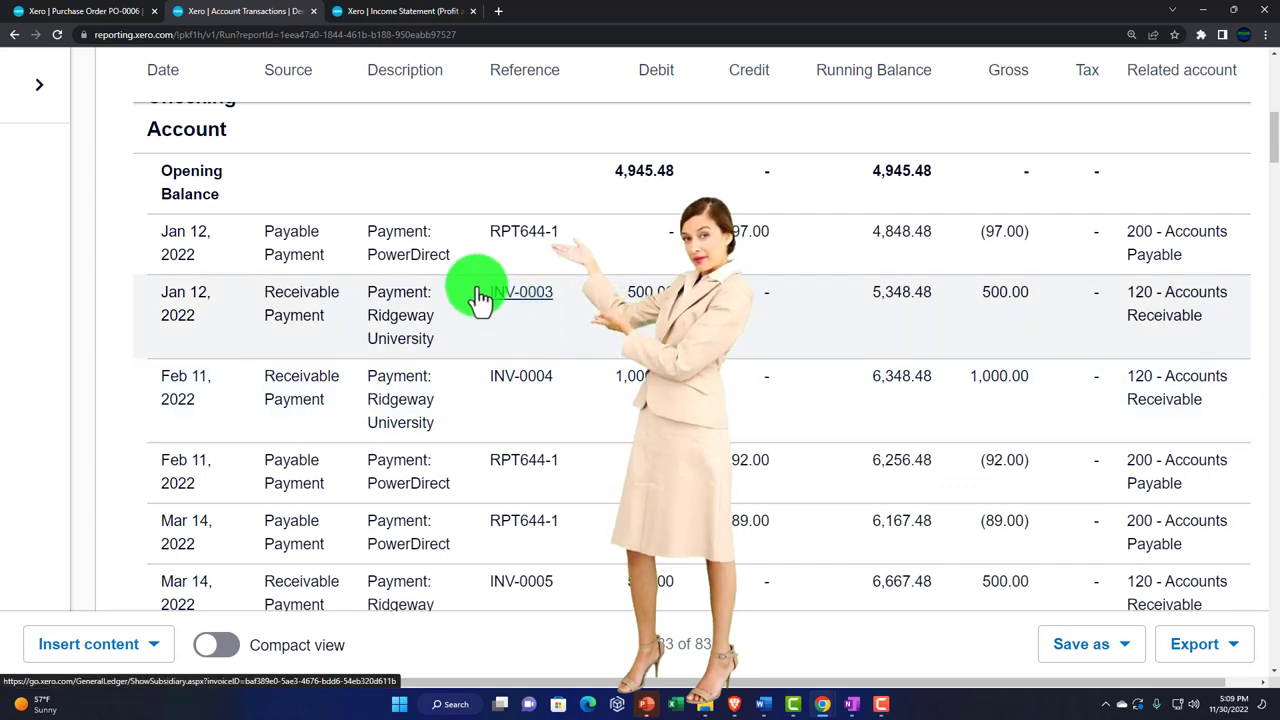
scroll(488, 300, up, 2)
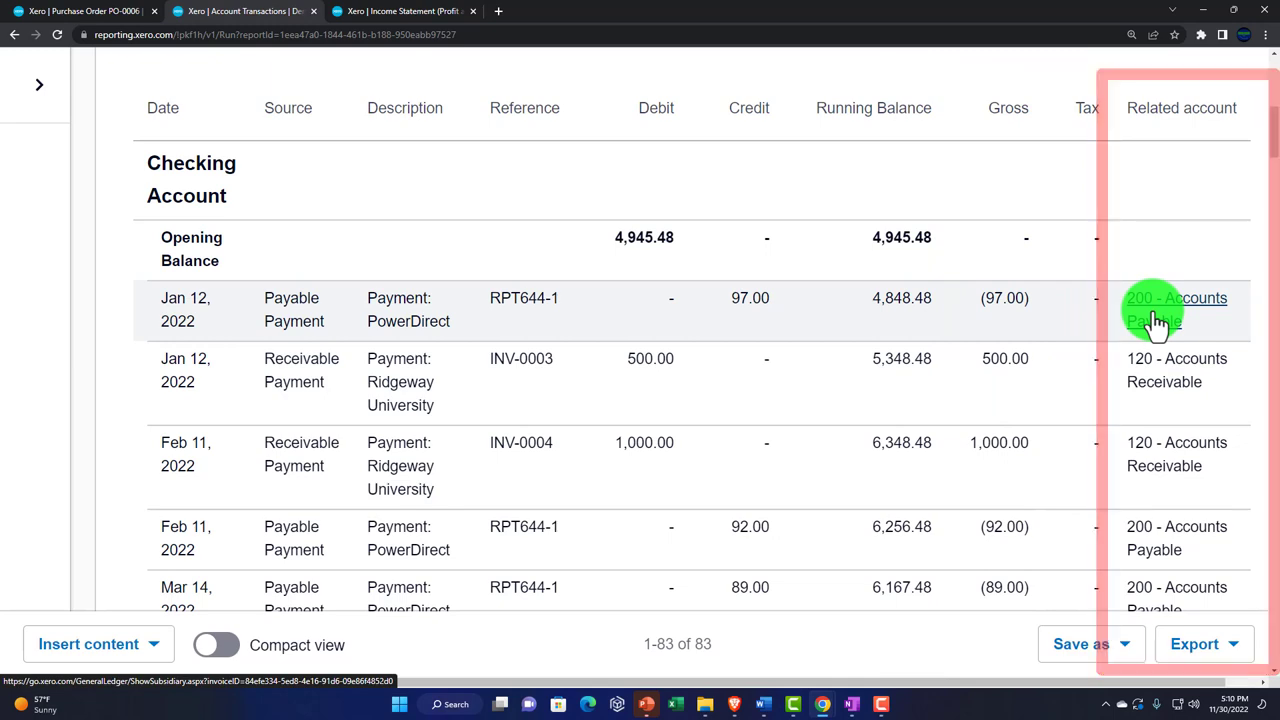
Step: Review the related accounts of the Checking Account transactions, including the Aug 27 Ridgeway Bank spend money transaction, and return to the list
scroll(1157, 323, down, 1)
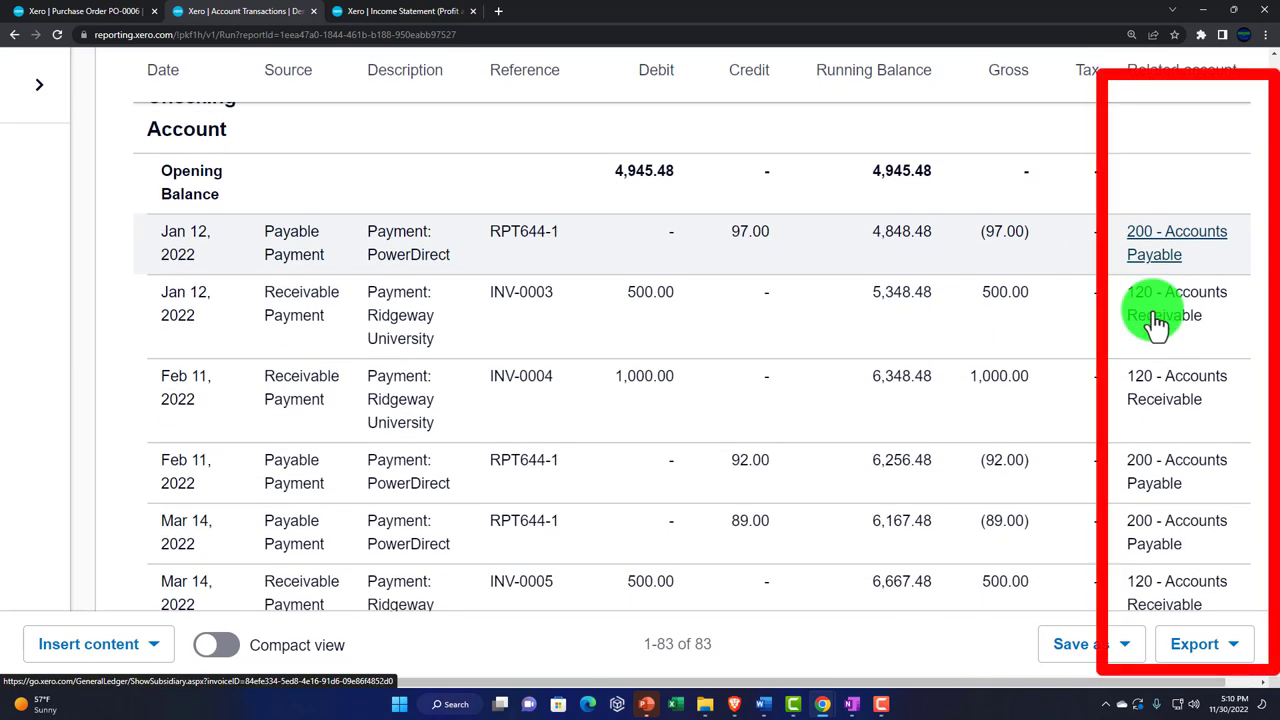
scroll(1157, 330, down, 1)
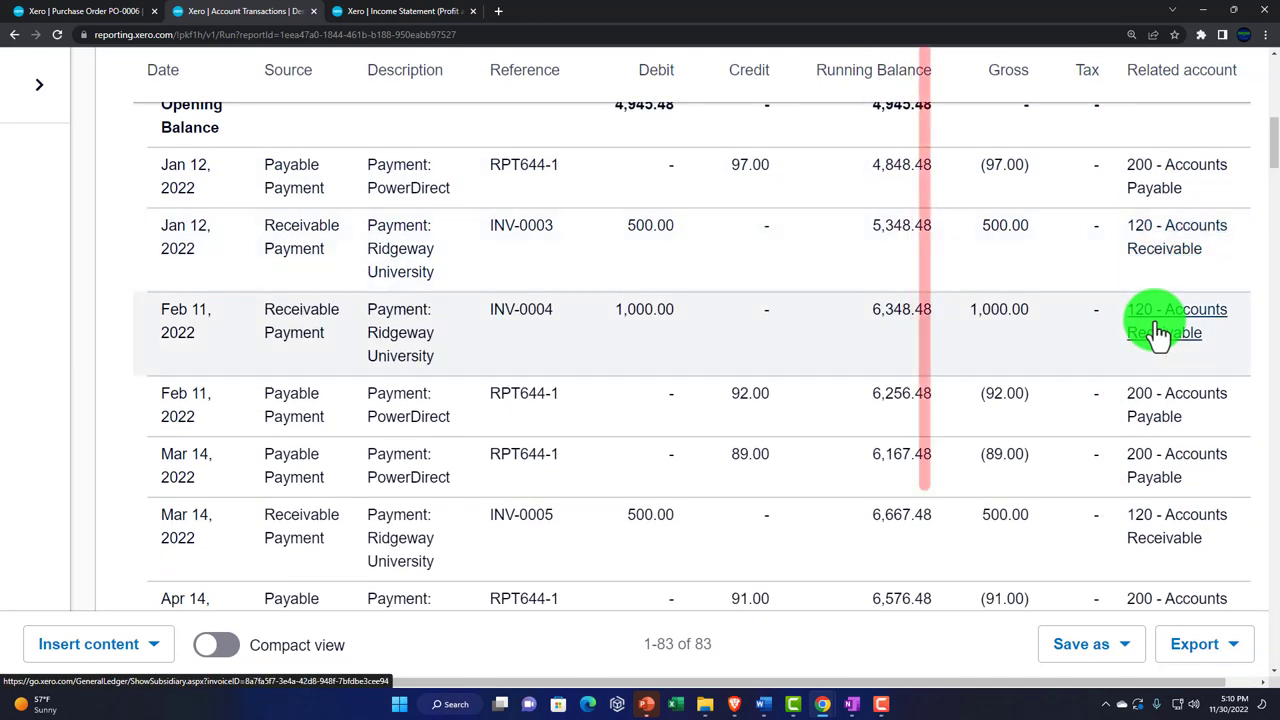
scroll(1017, 312, down, 3)
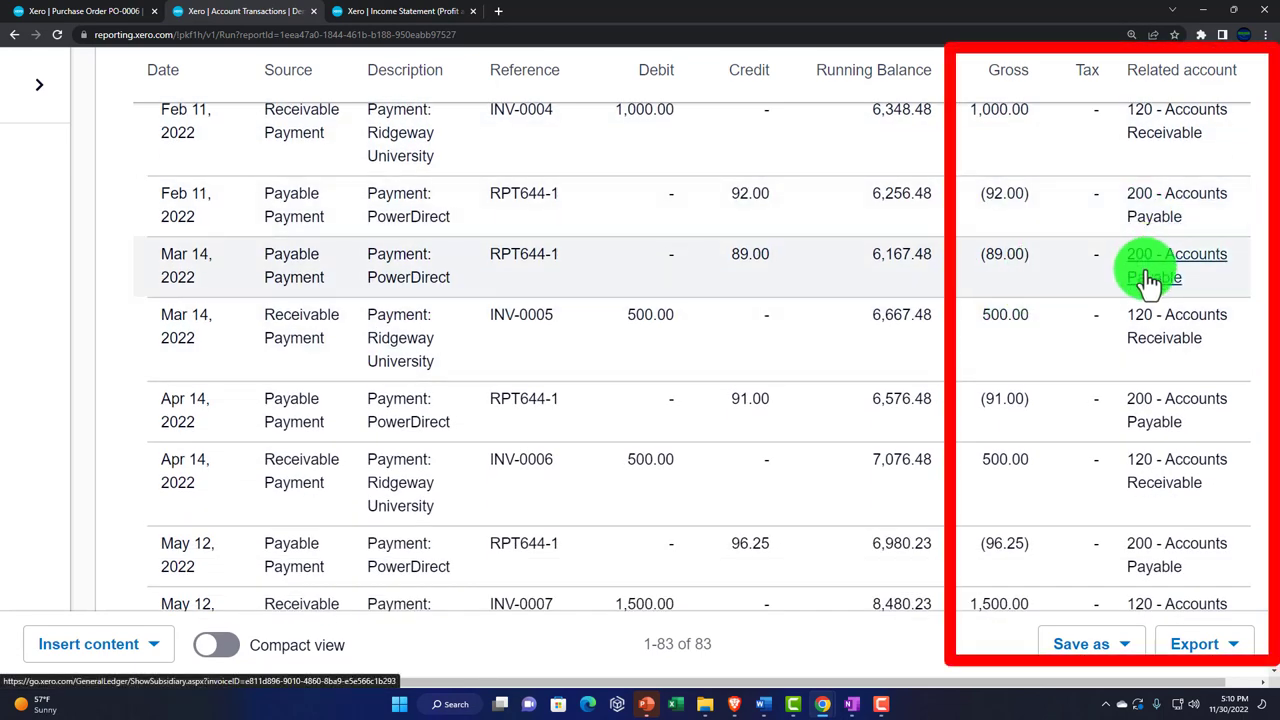
scroll(1143, 277, down, 1)
scroll(1145, 286, down, 1)
scroll(1150, 302, down, 3)
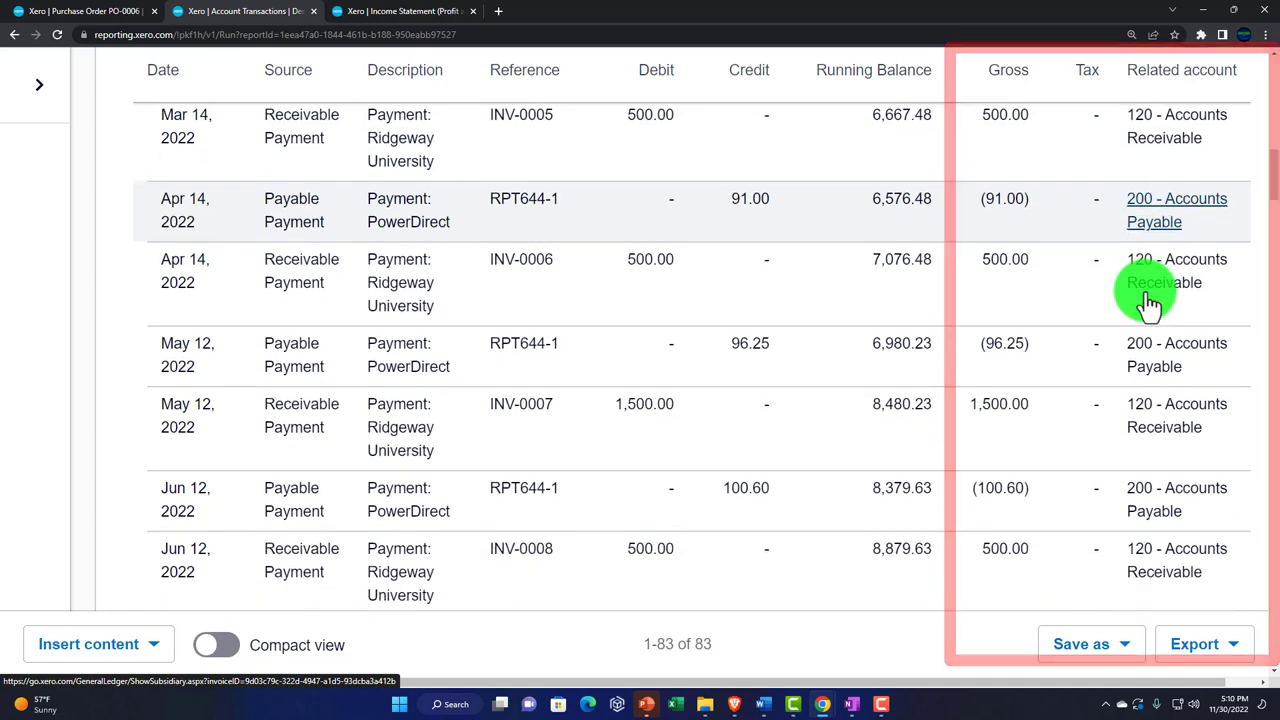
scroll(1150, 300, down, 4)
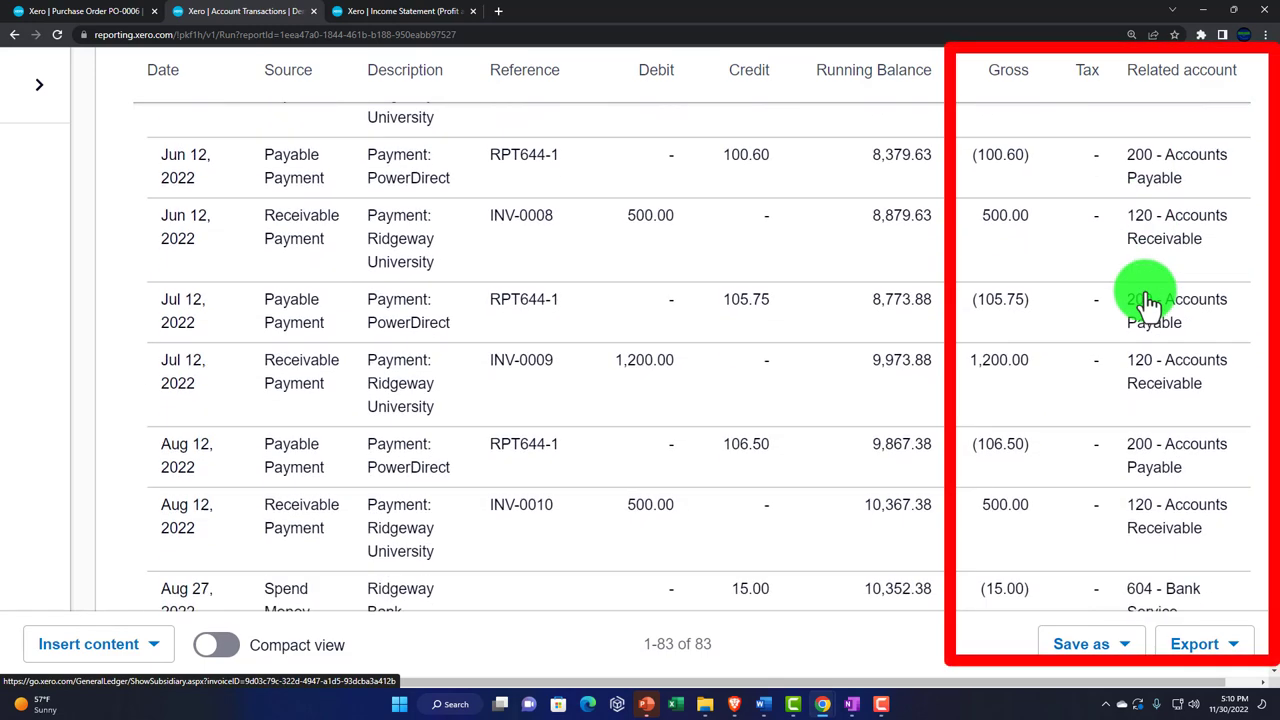
scroll(1150, 297, down, 1)
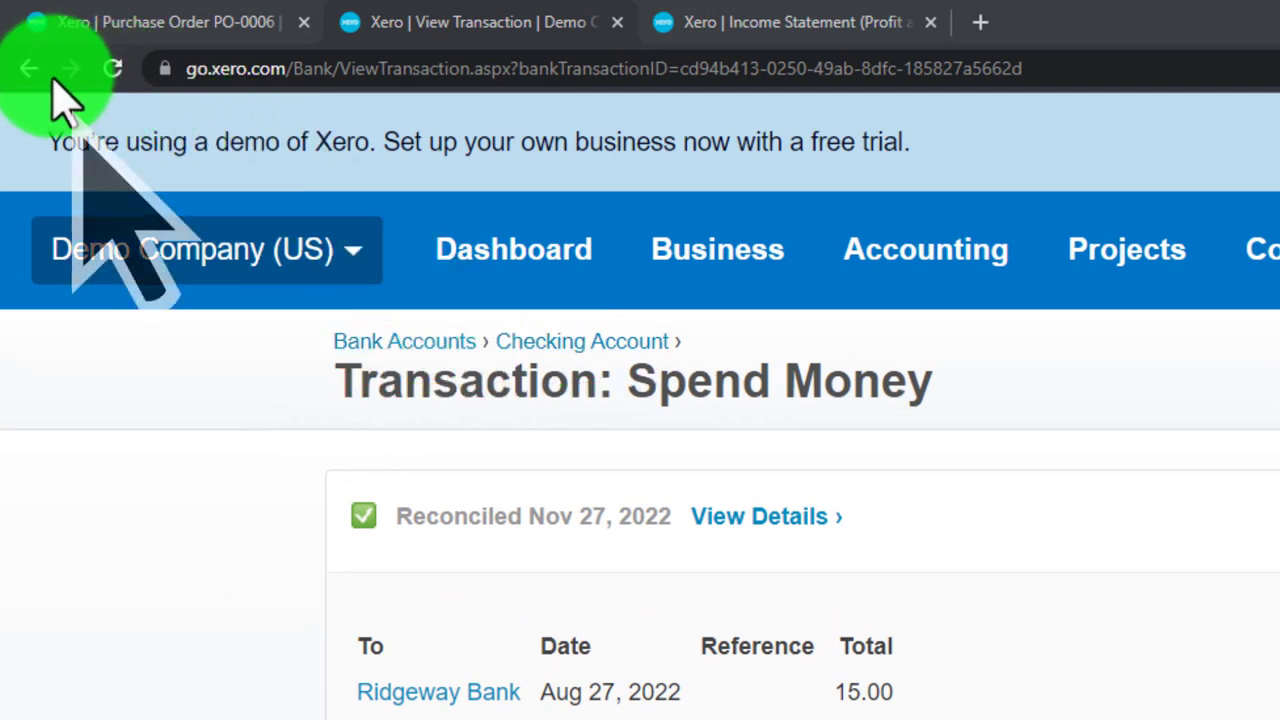
click(20, 72)
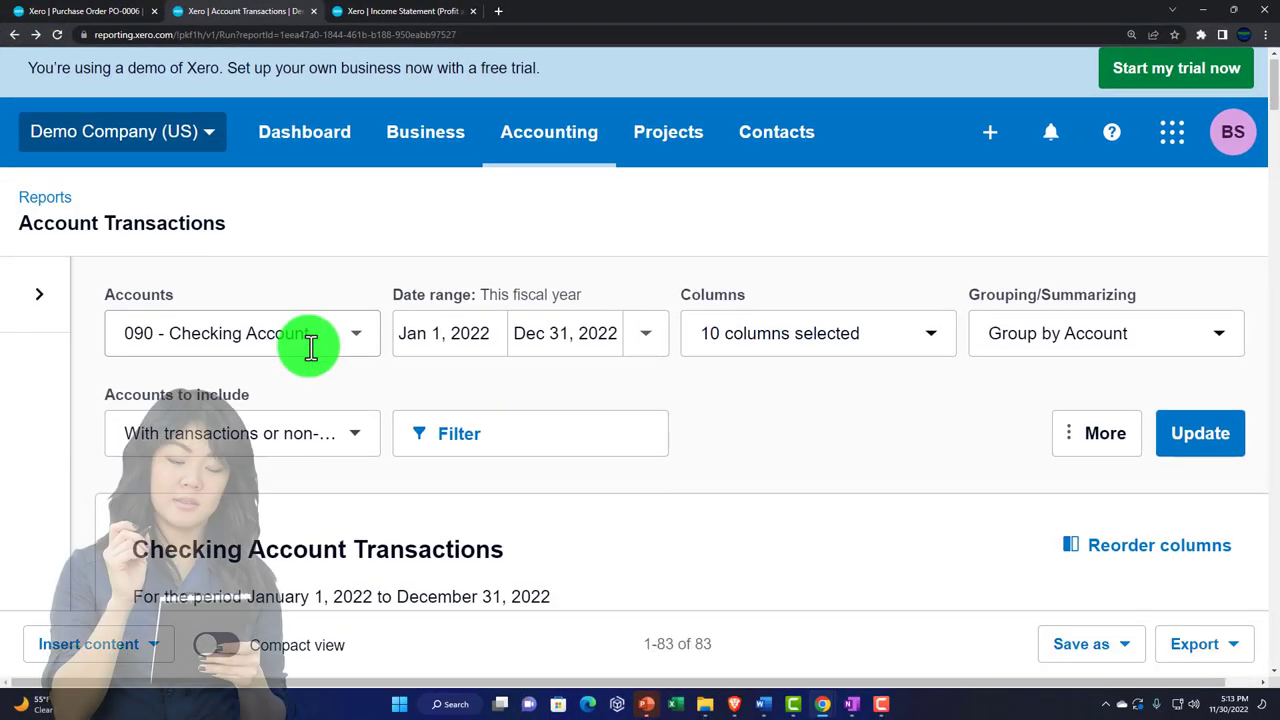
Step: Open the Jan 12, 2022 PowerDirect payable payment from the Checking Account transactions and examine its details and history
scroll(309, 340, down, 5)
scroll(311, 347, down, 2)
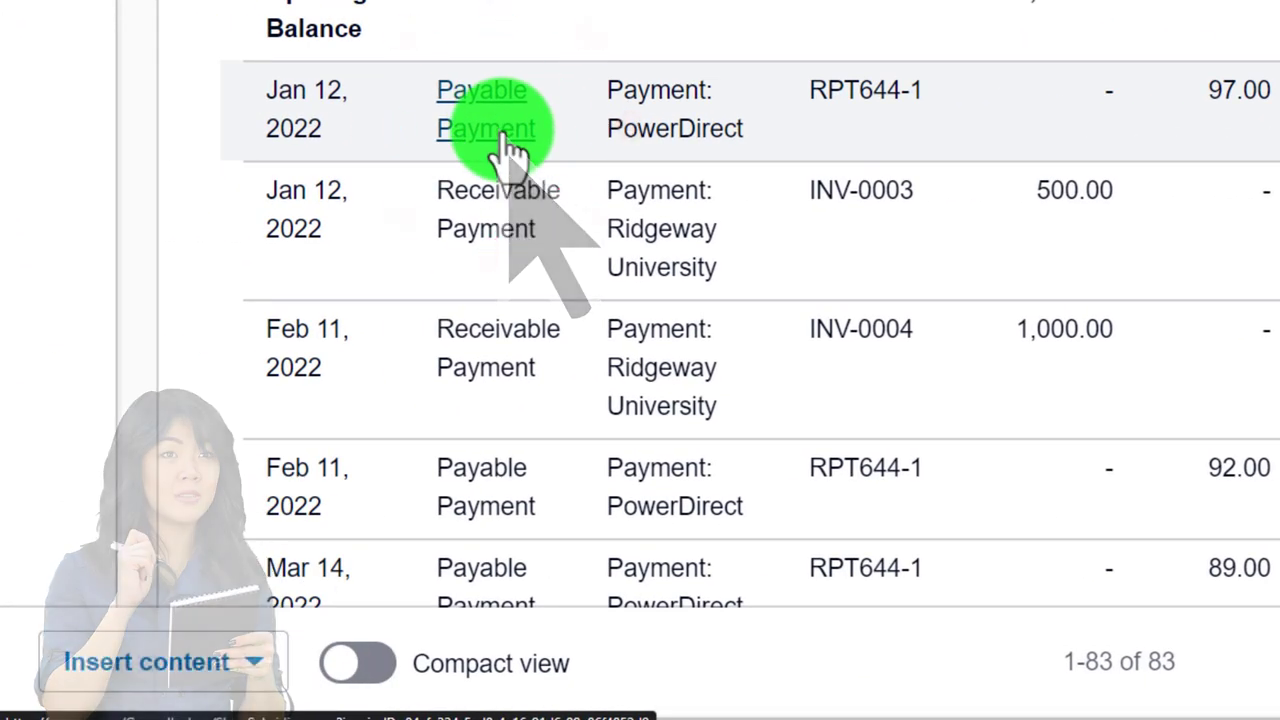
click(505, 142)
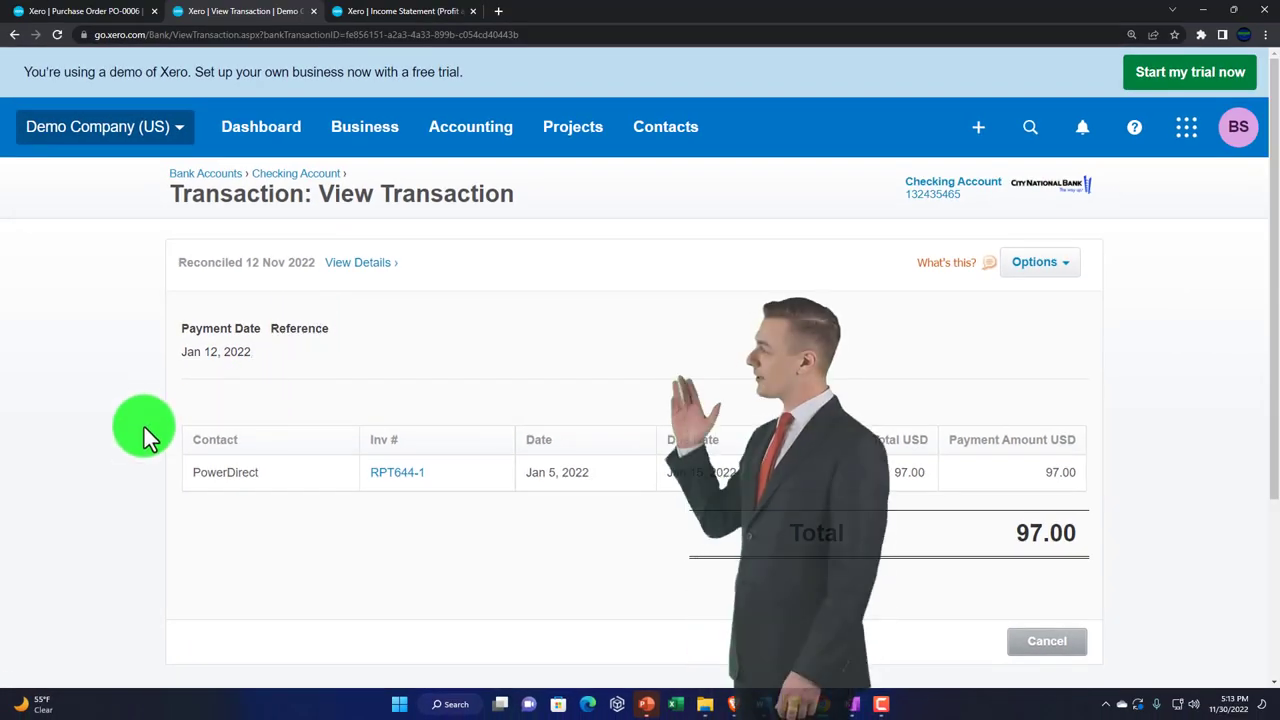
scroll(133, 432, down, 3)
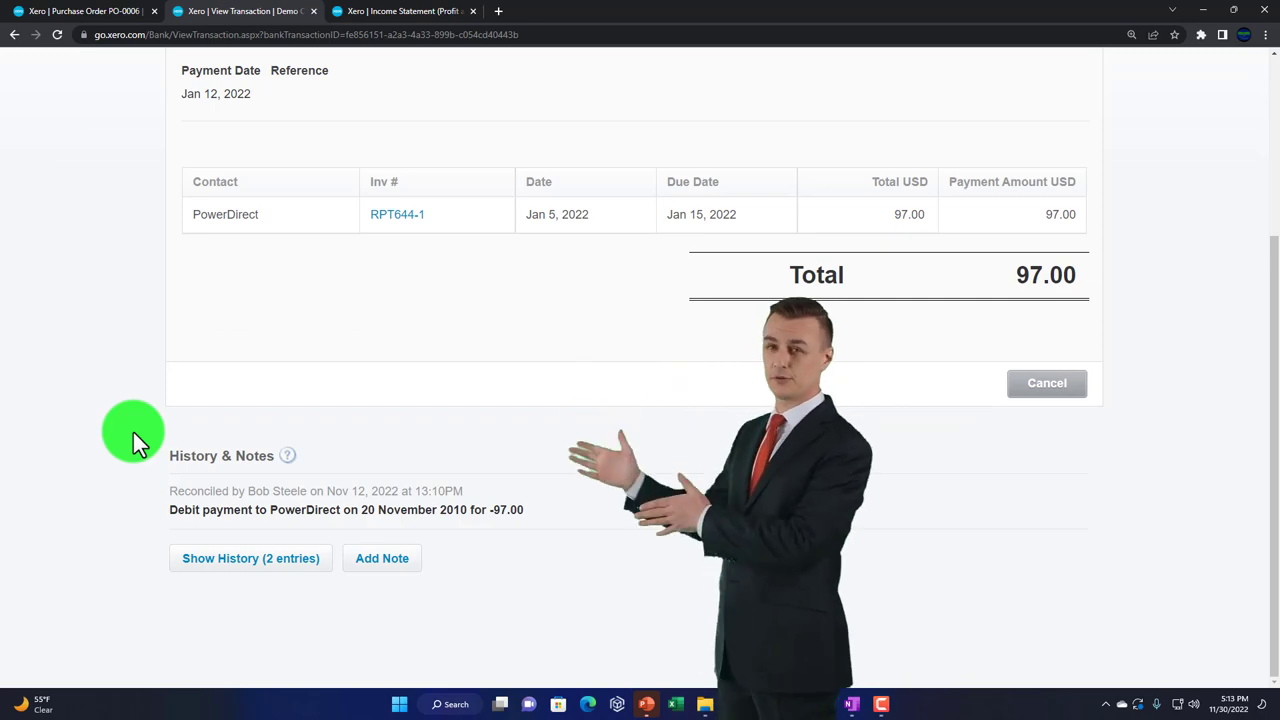
scroll(133, 432, up, 3)
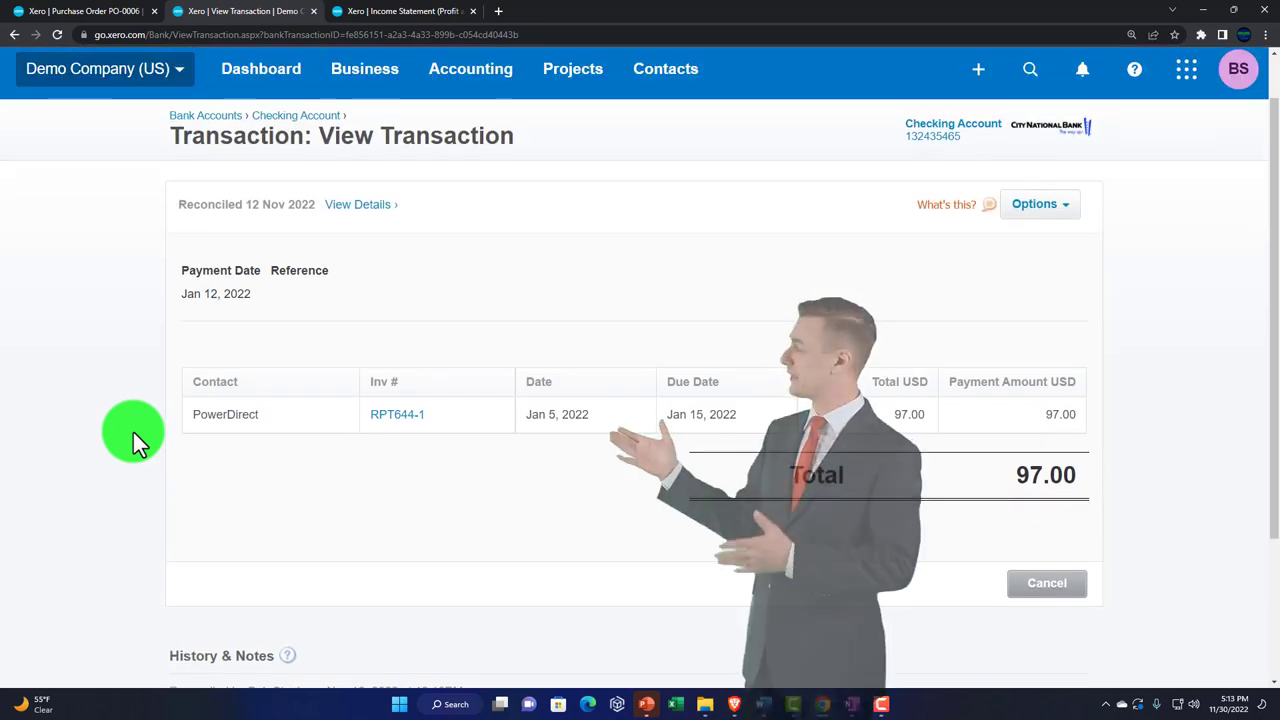
scroll(776, 550, up, 1)
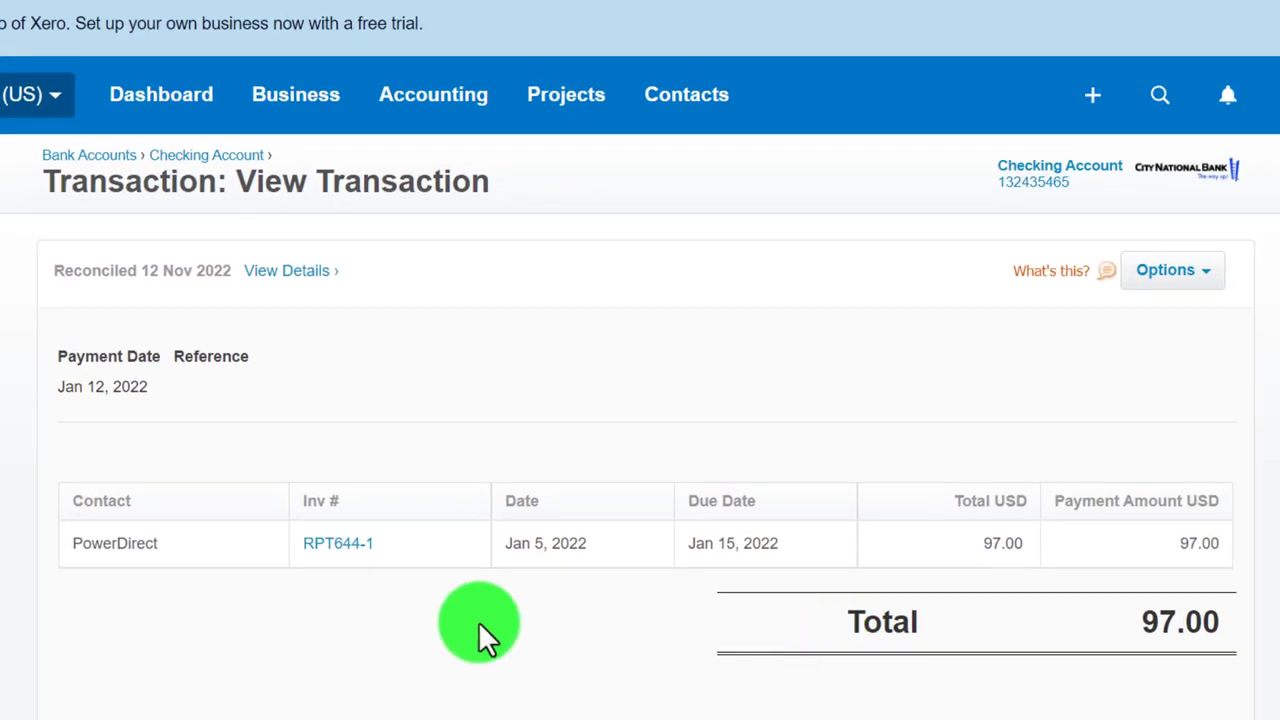
Step: Open the linked PowerDirect bill RPT644-1, review its line item, and return to the Checking Account transactions
click(338, 545)
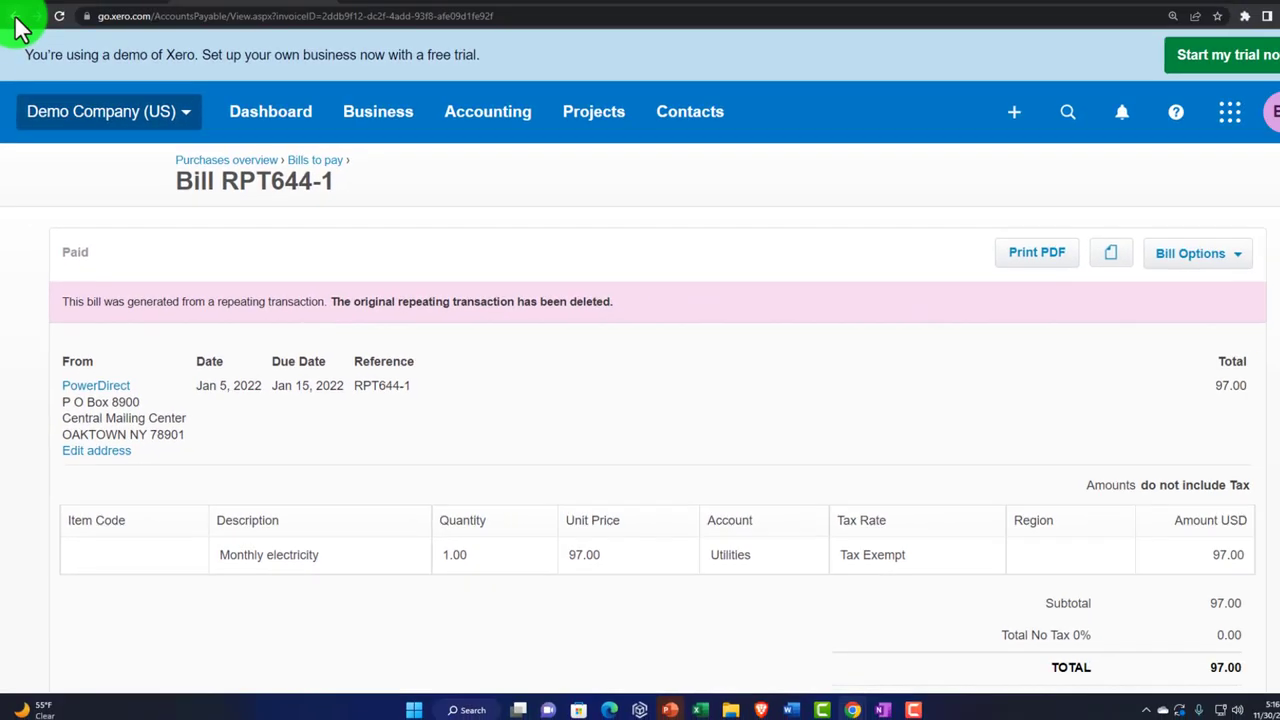
click(17, 36)
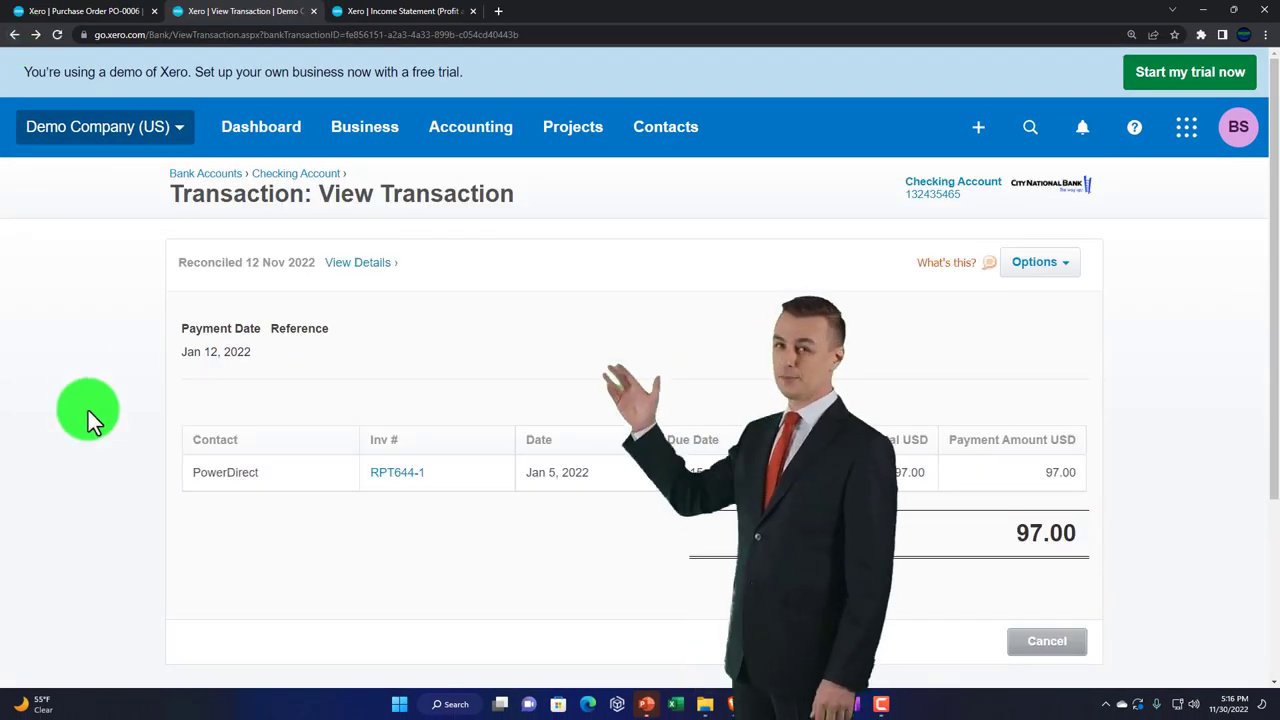
click(15, 36)
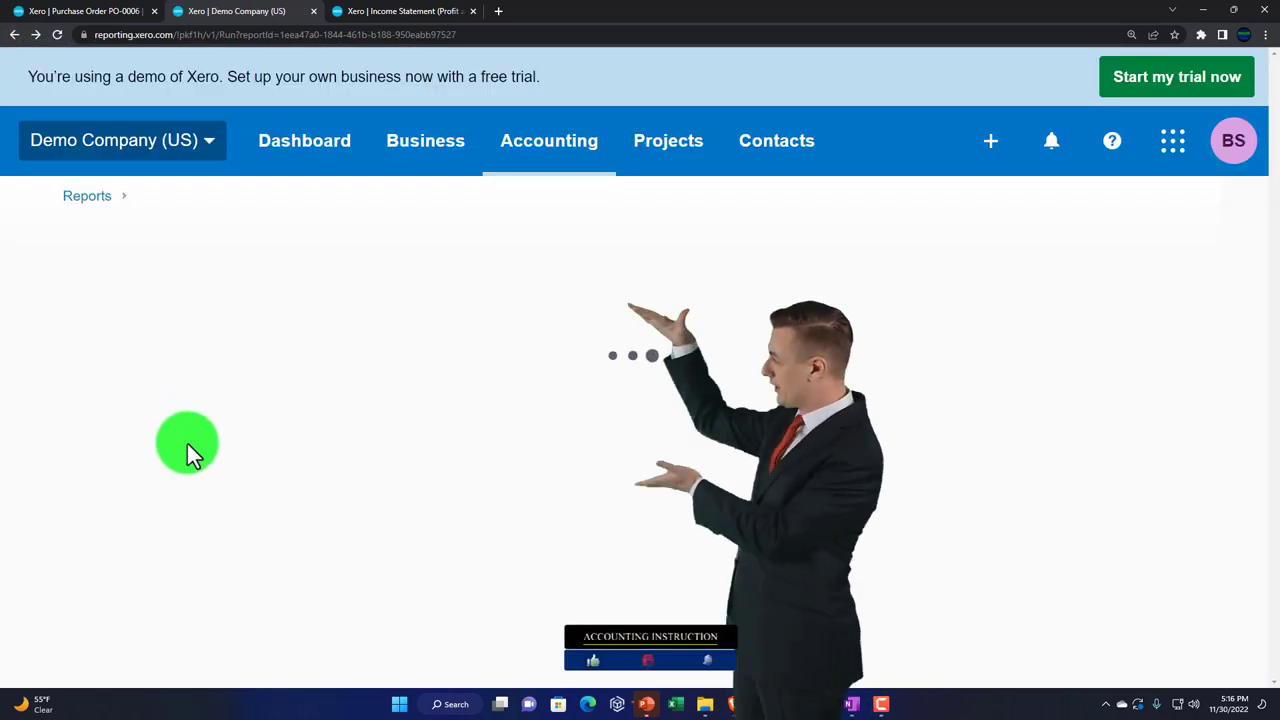
Step: Compare the source types, debits, credits and related accounts of the payable and receivable payments in the Checking Account
scroll(197, 452, down, 2)
scroll(197, 452, down, 4)
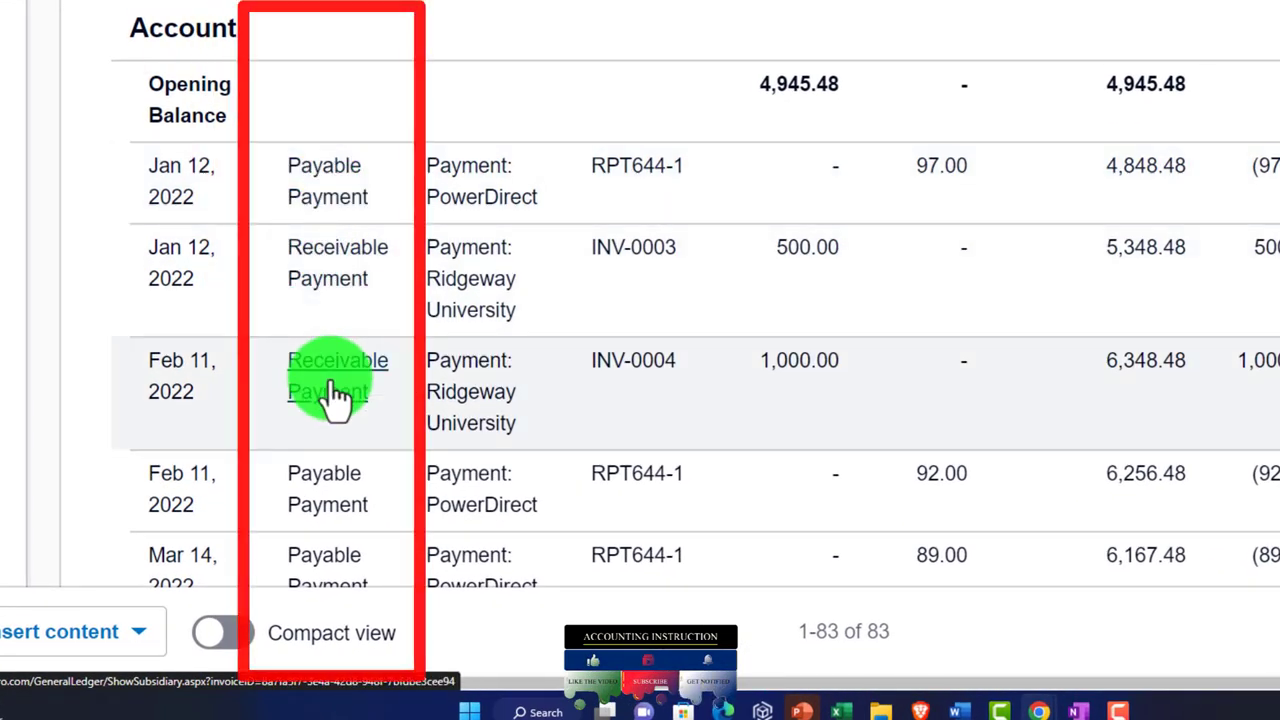
scroll(336, 392, down, 1)
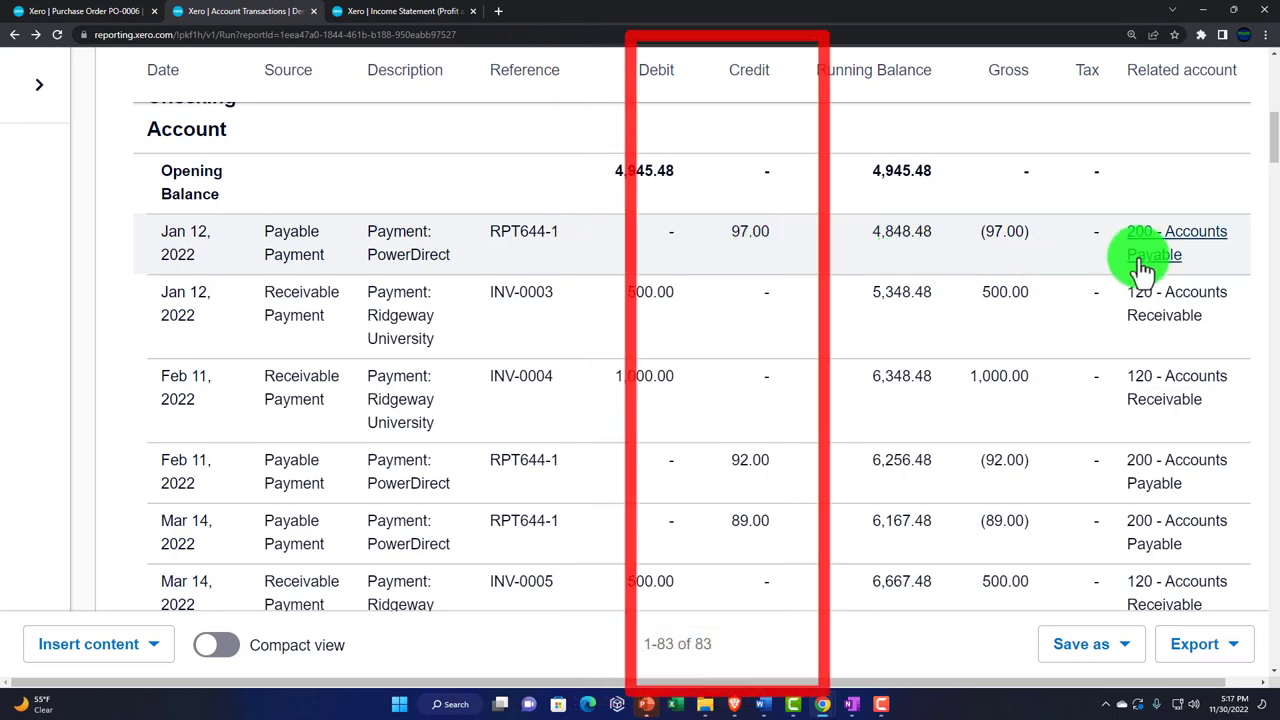
scroll(1145, 290, down, 2)
scroll(1157, 330, down, 5)
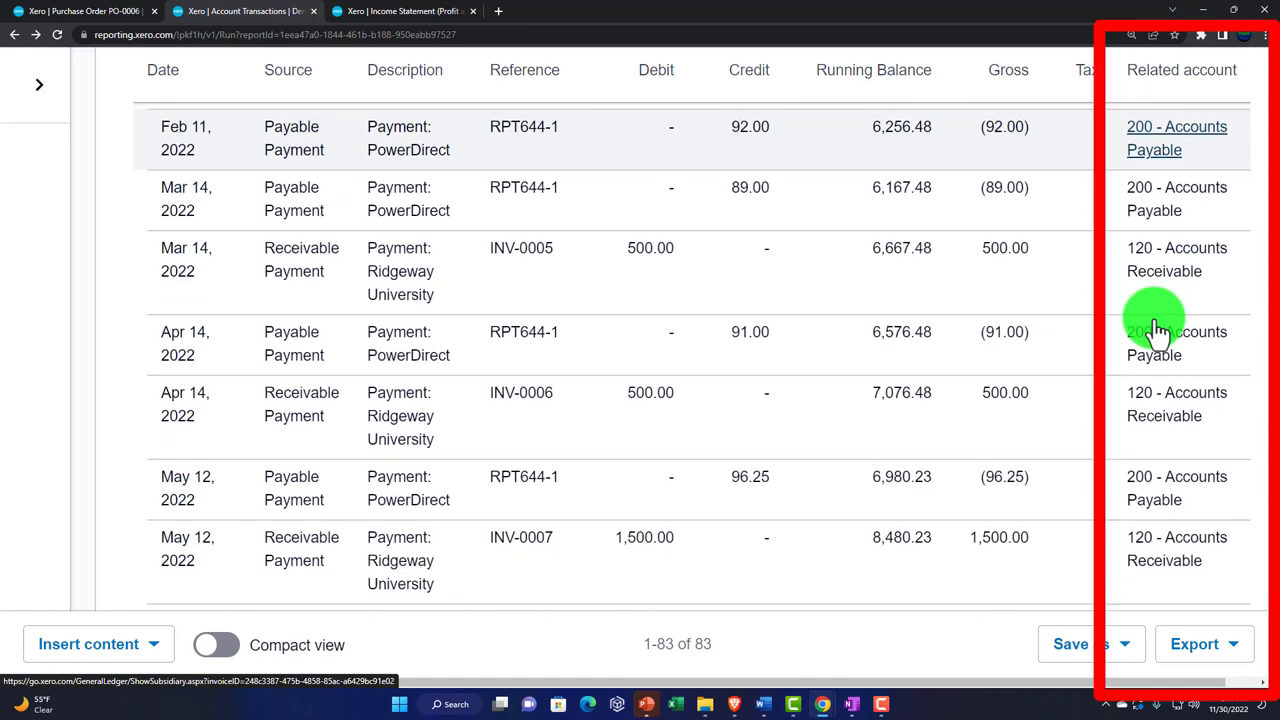
scroll(1157, 330, down, 2)
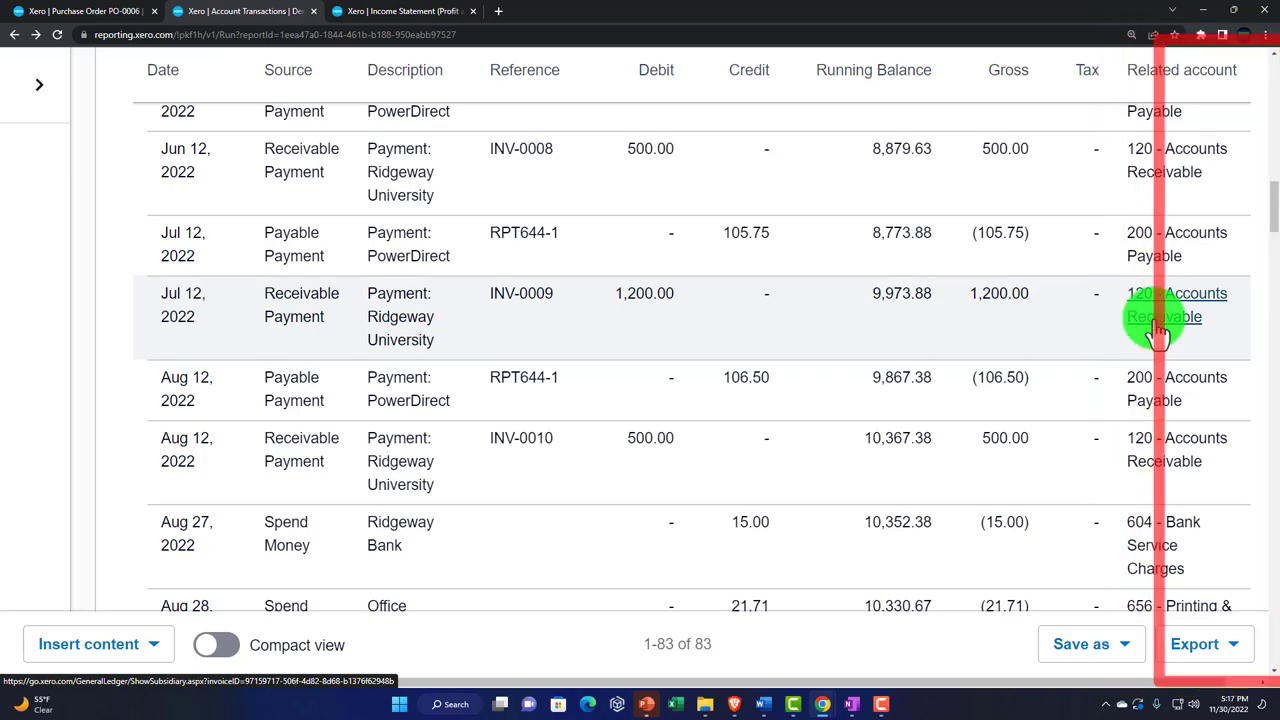
scroll(400, 410, up, 6)
scroll(400, 420, up, 10)
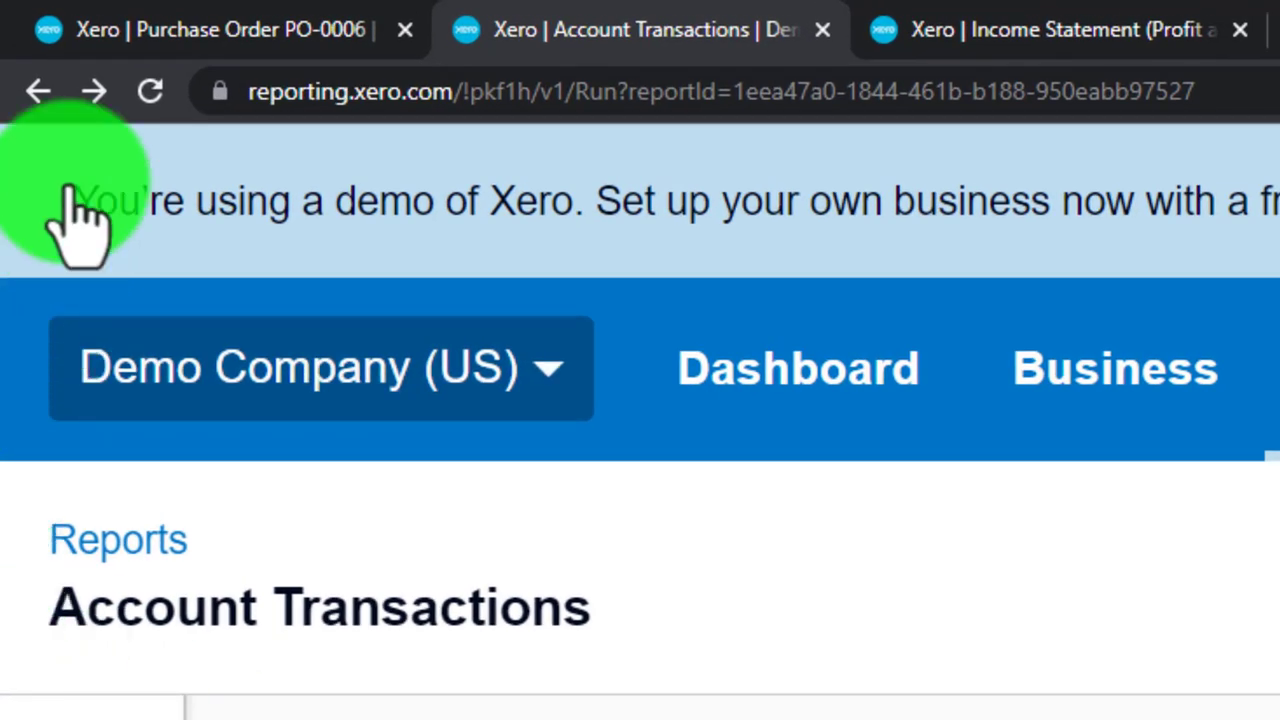
Step: Return to the Balance Sheet and drill into the Accounts Payable balance under Current Liabilities
click(40, 92)
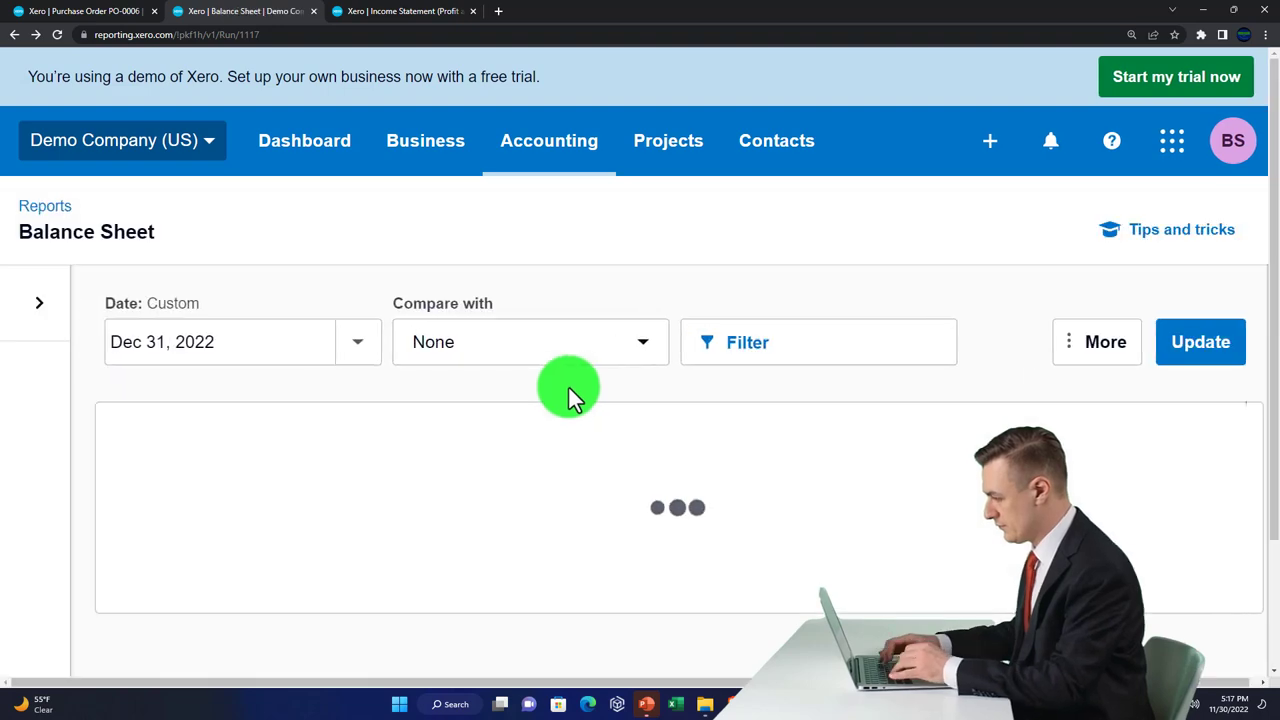
scroll(569, 412, down, 4)
scroll(568, 421, down, 6)
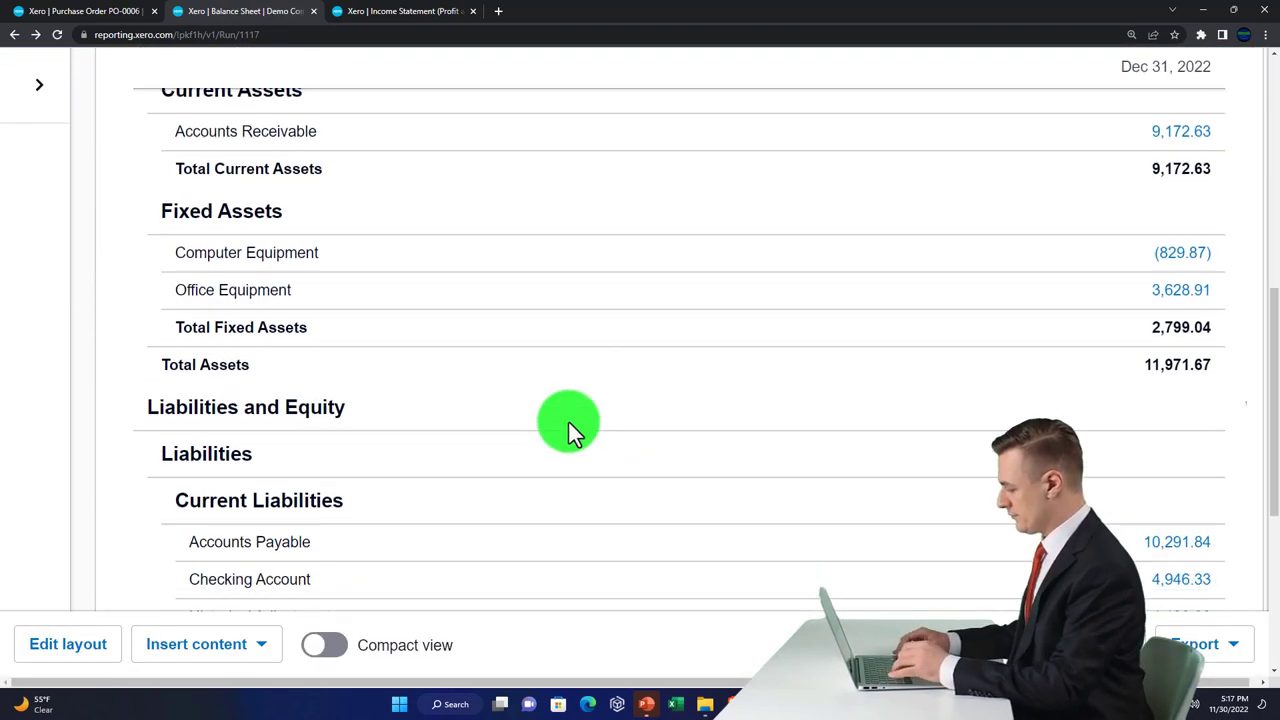
scroll(568, 421, up, 2)
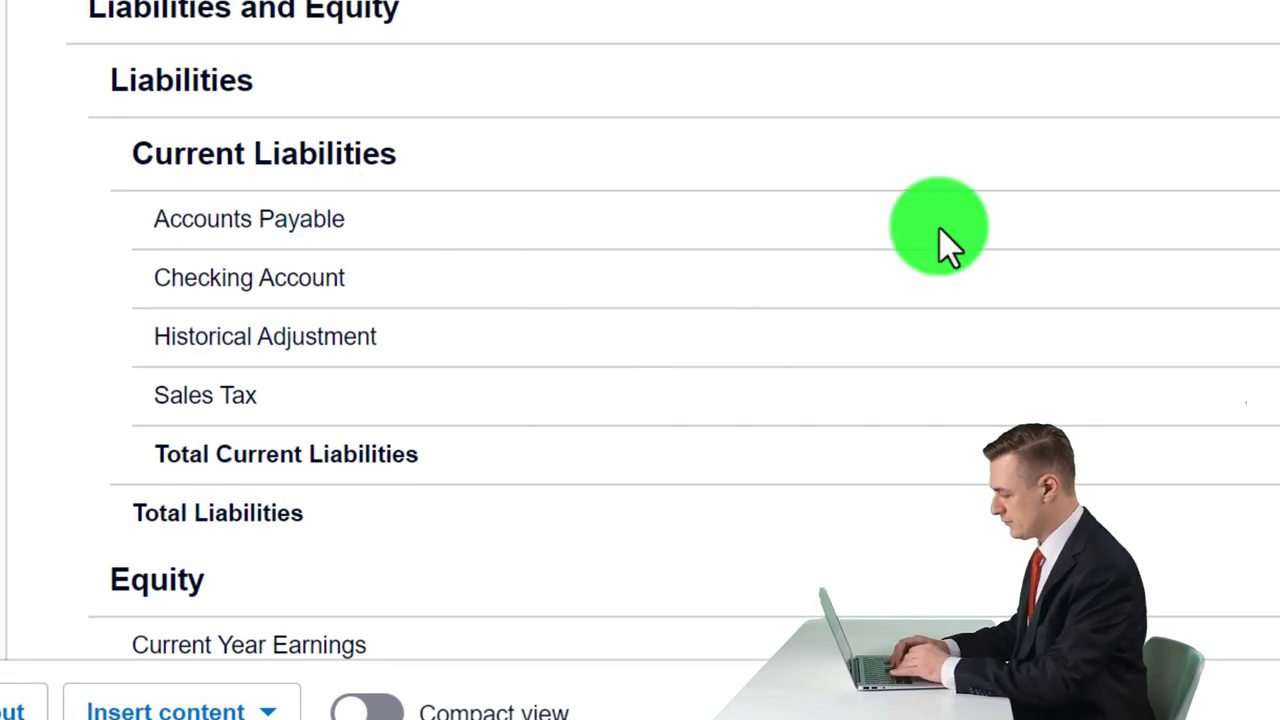
click(1096, 158)
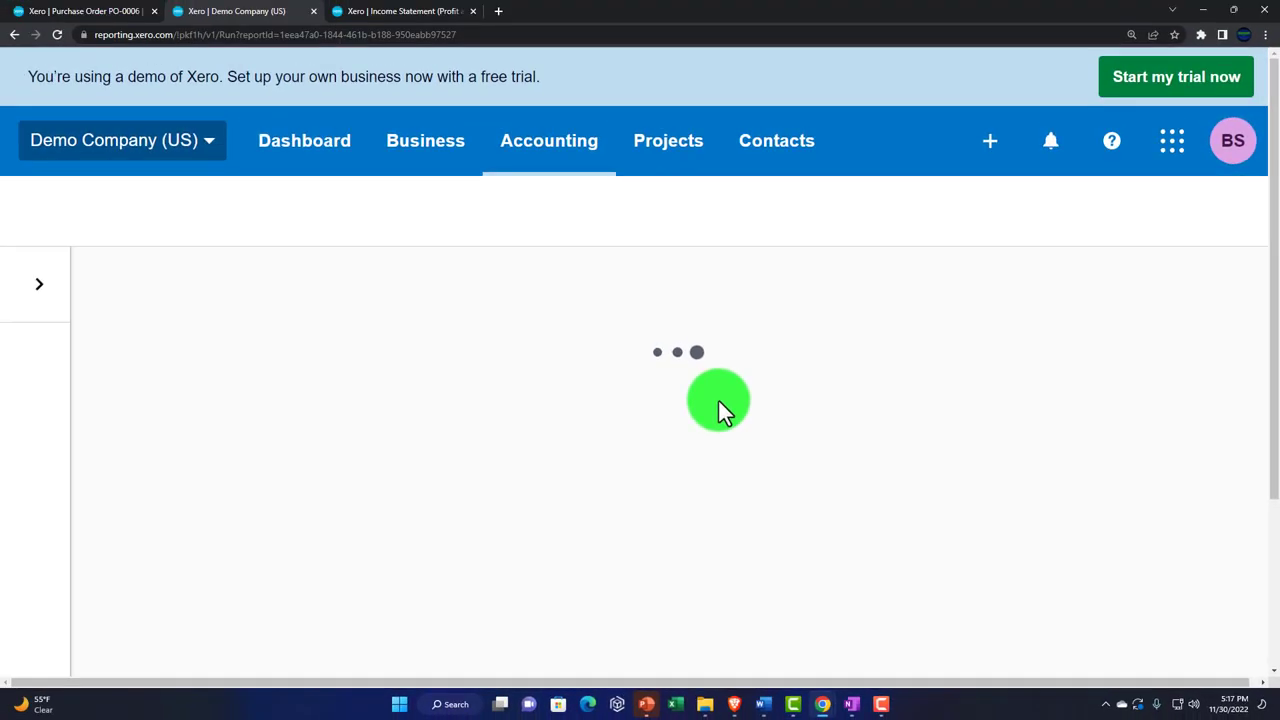
Step: Examine the Accounts Payable transactions, open PowerDirect's Jan 5, 2022 payable invoice, and return to the transaction list
scroll(718, 400, down, 5)
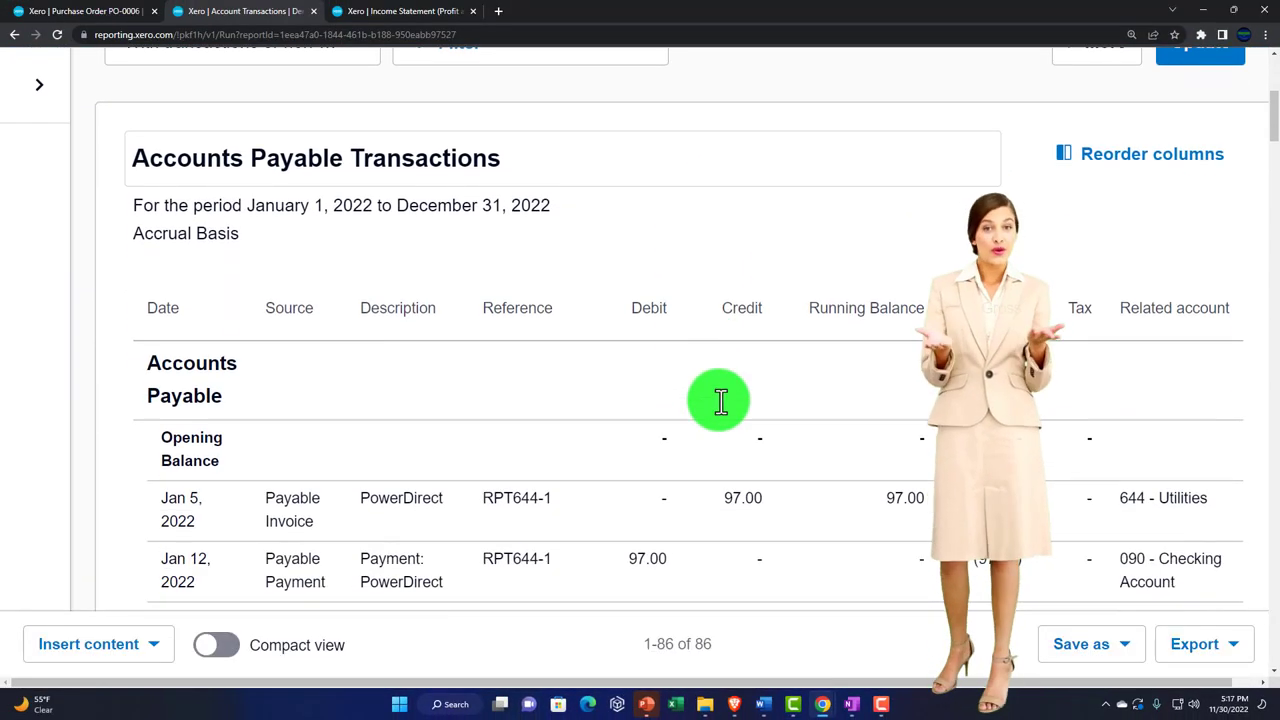
scroll(720, 400, down, 1)
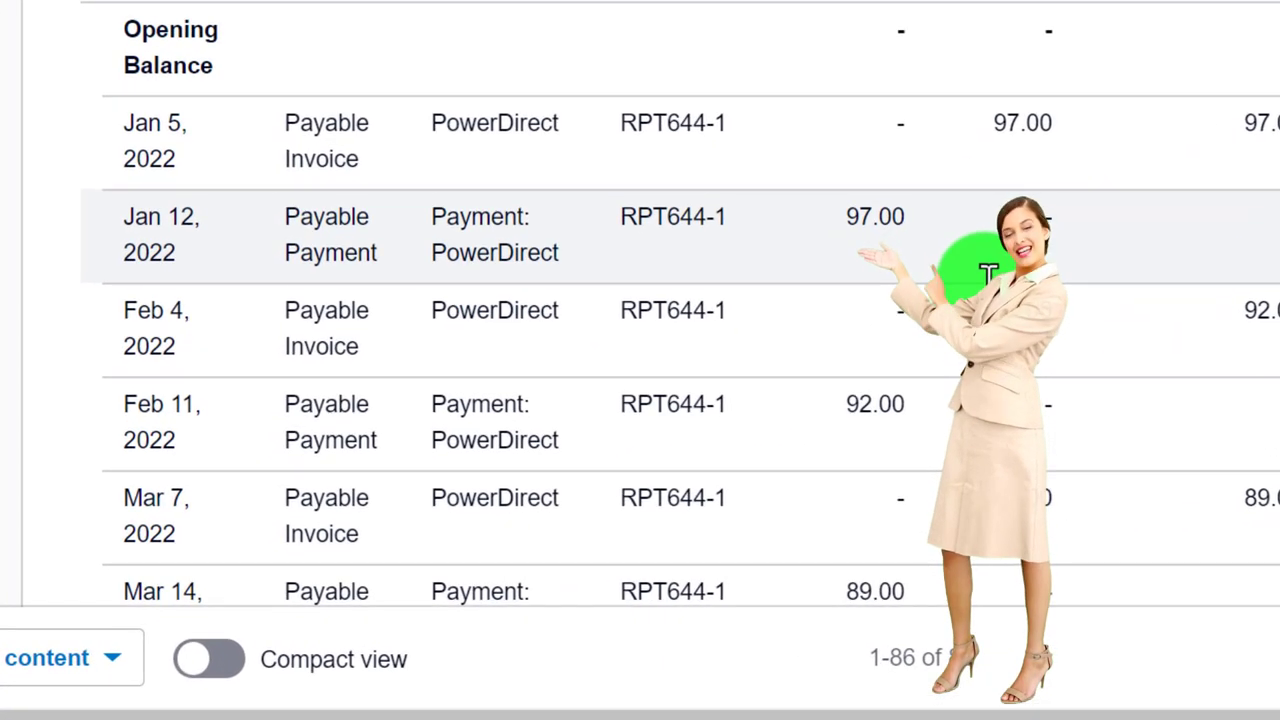
scroll(988, 272, up, 1)
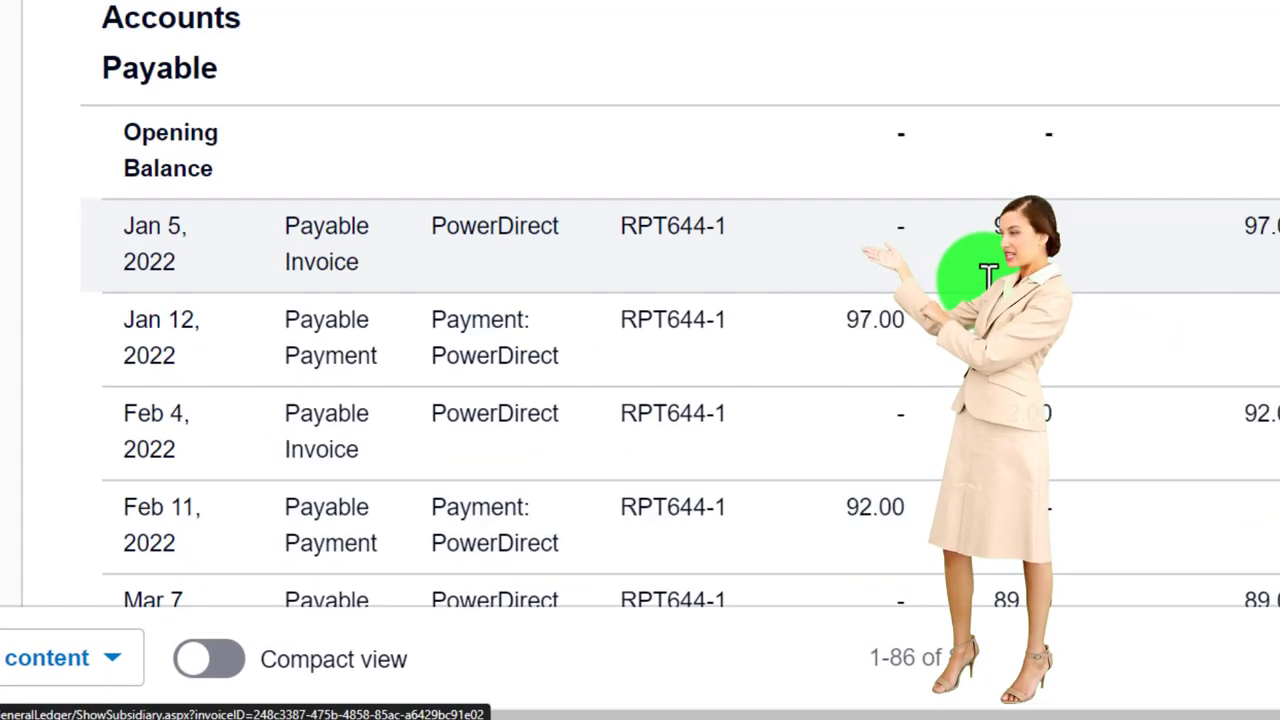
click(340, 262)
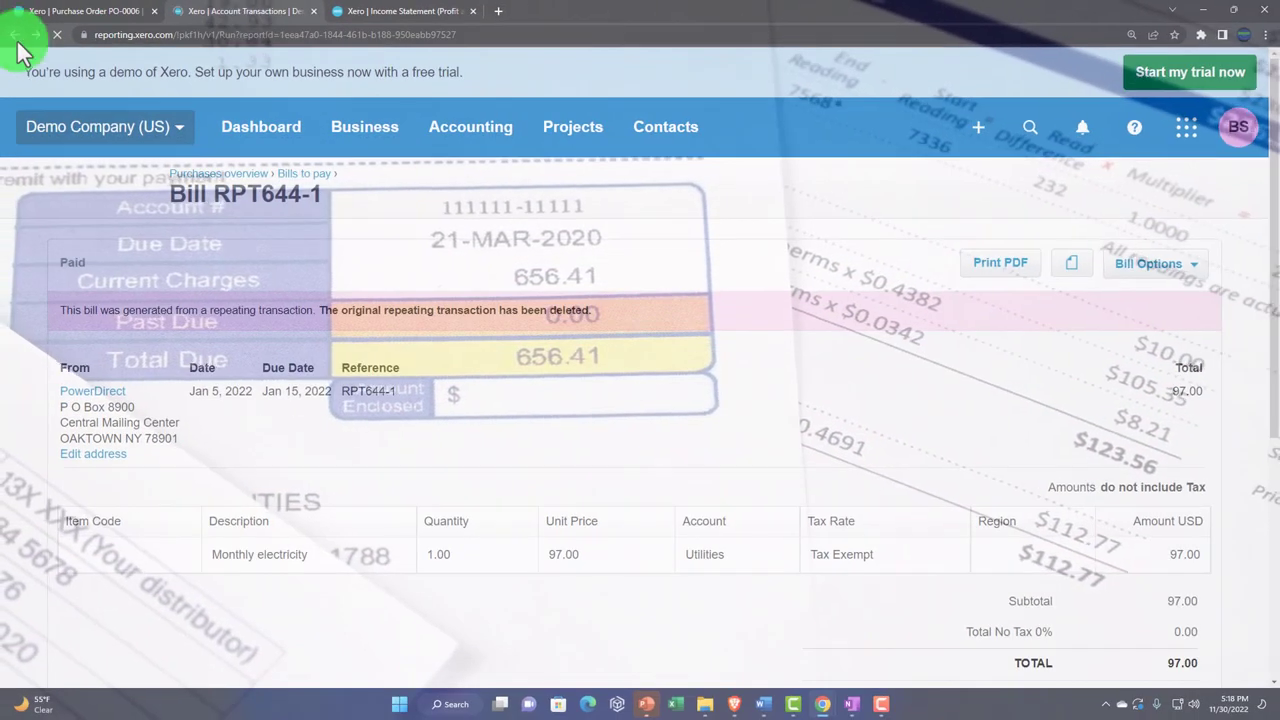
click(22, 57)
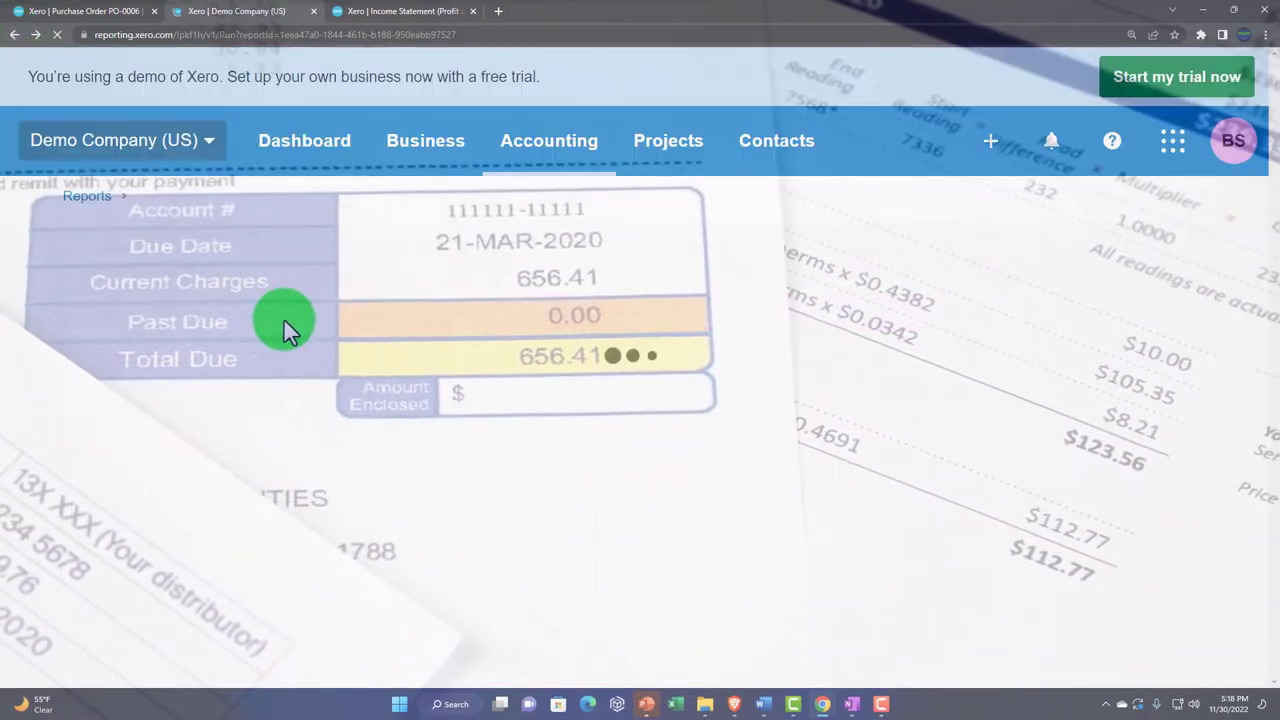
scroll(287, 393, down, 4)
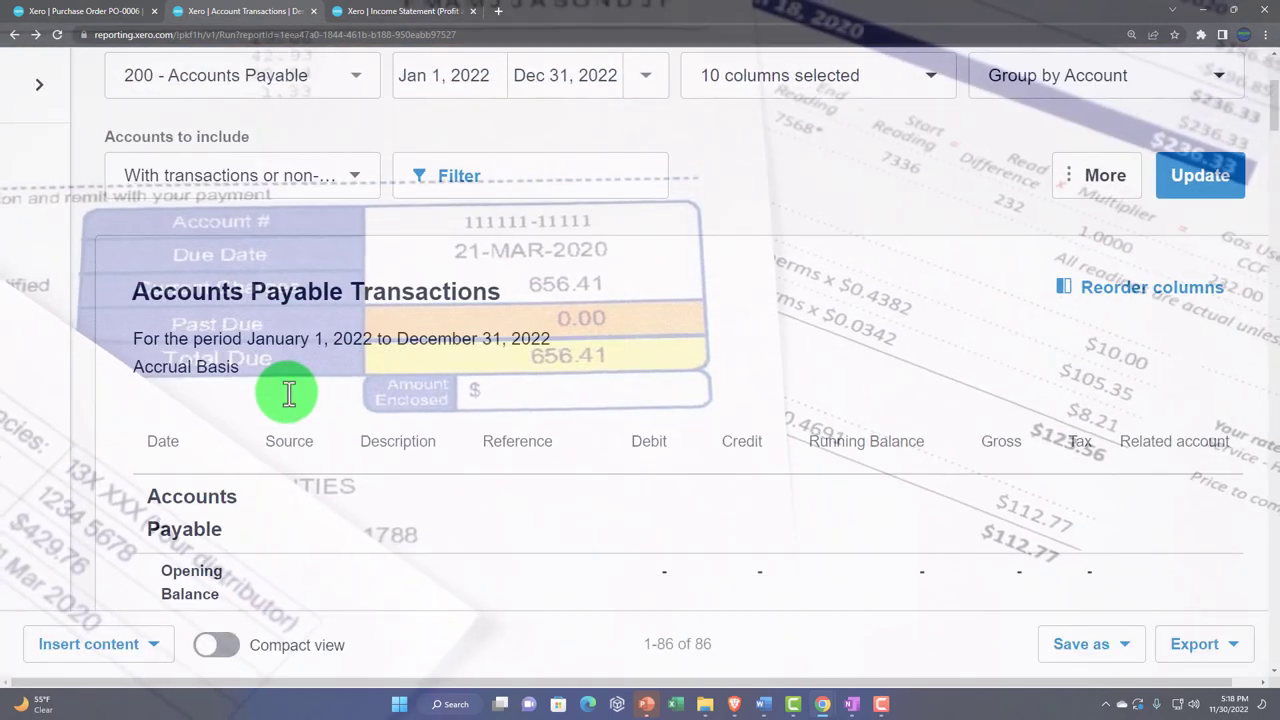
Step: Open PowerDirect's Jan 12, 2022 payable payment and its linked bill RPT644-1, and return to the Accounts Payable transactions
scroll(289, 393, down, 3)
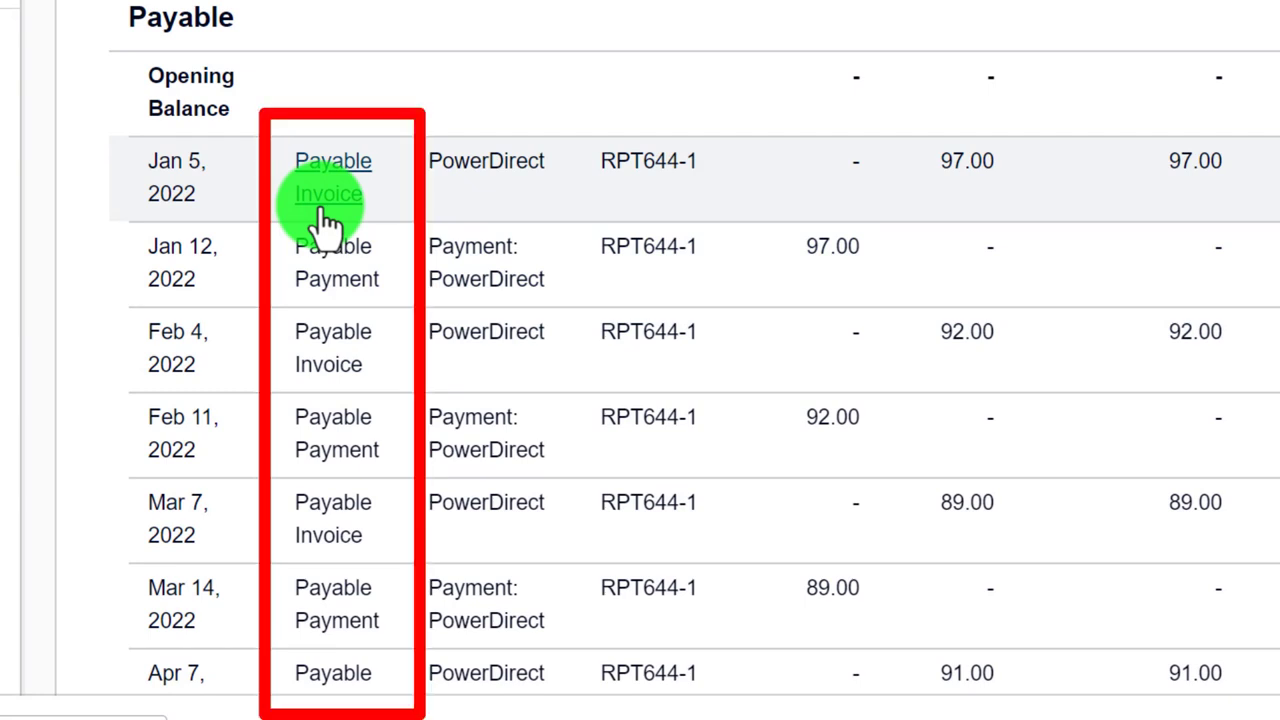
scroll(320, 222, up, 3)
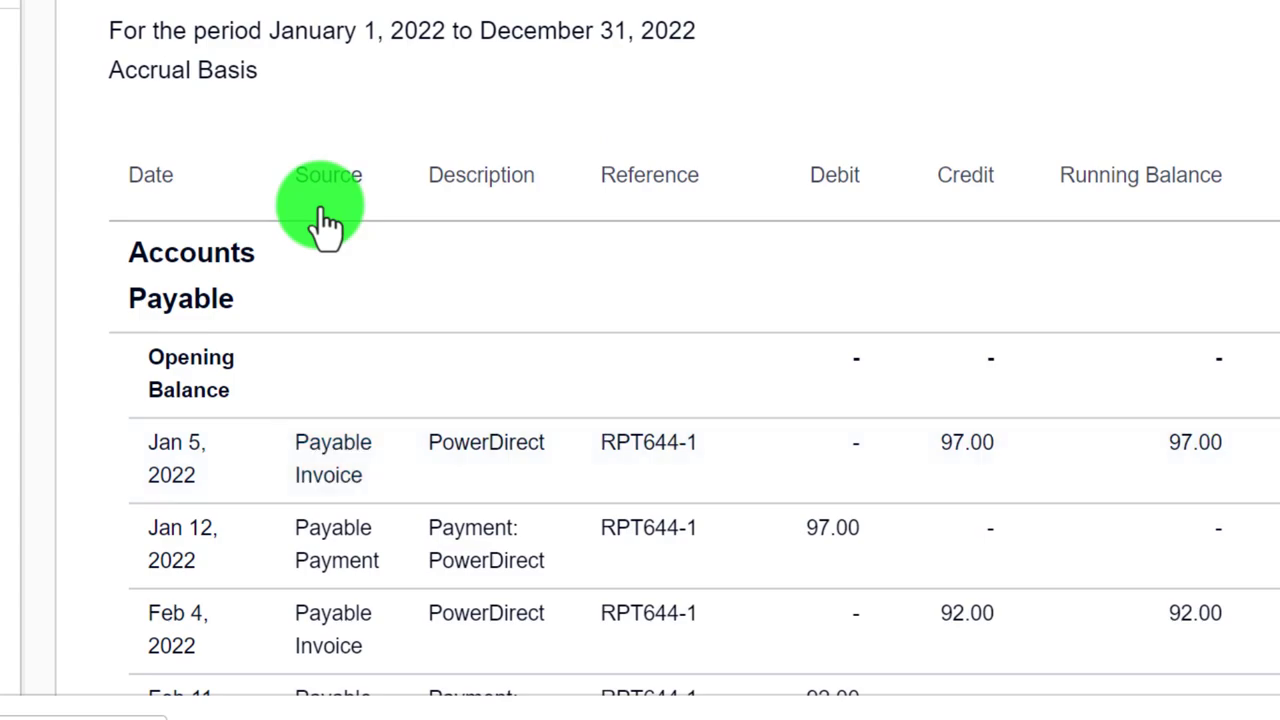
scroll(320, 230, down, 2)
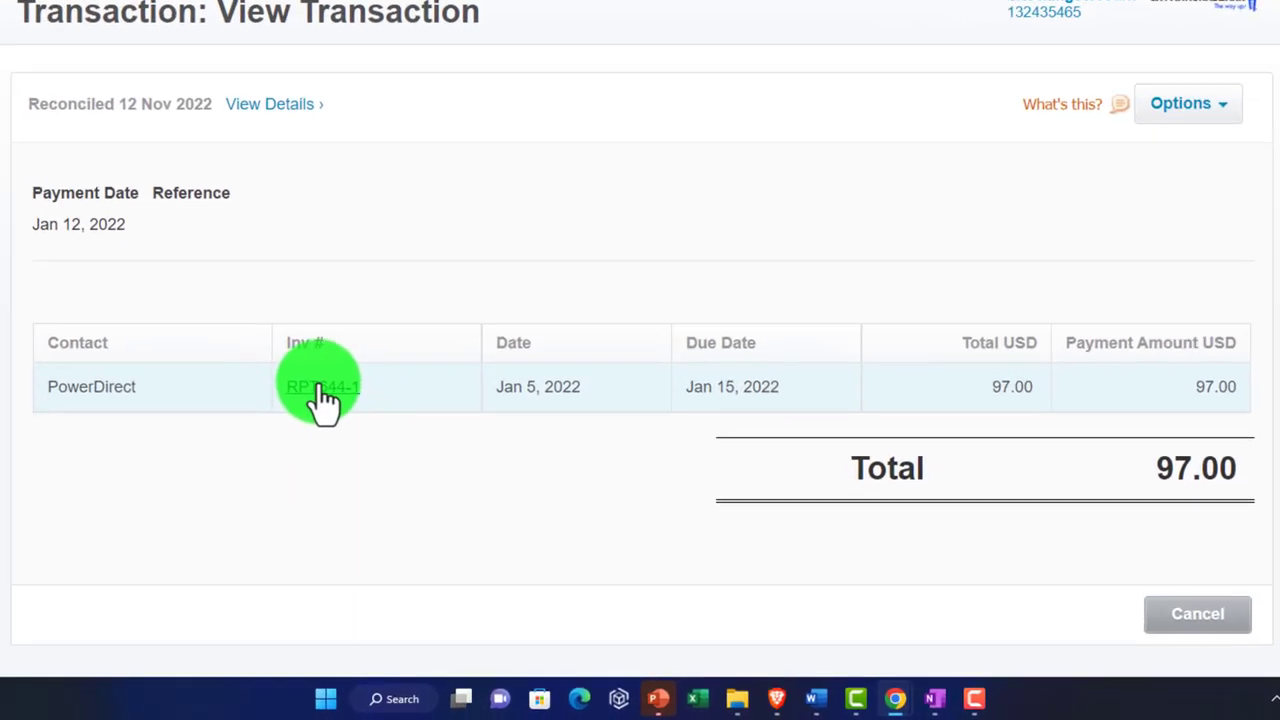
click(316, 385)
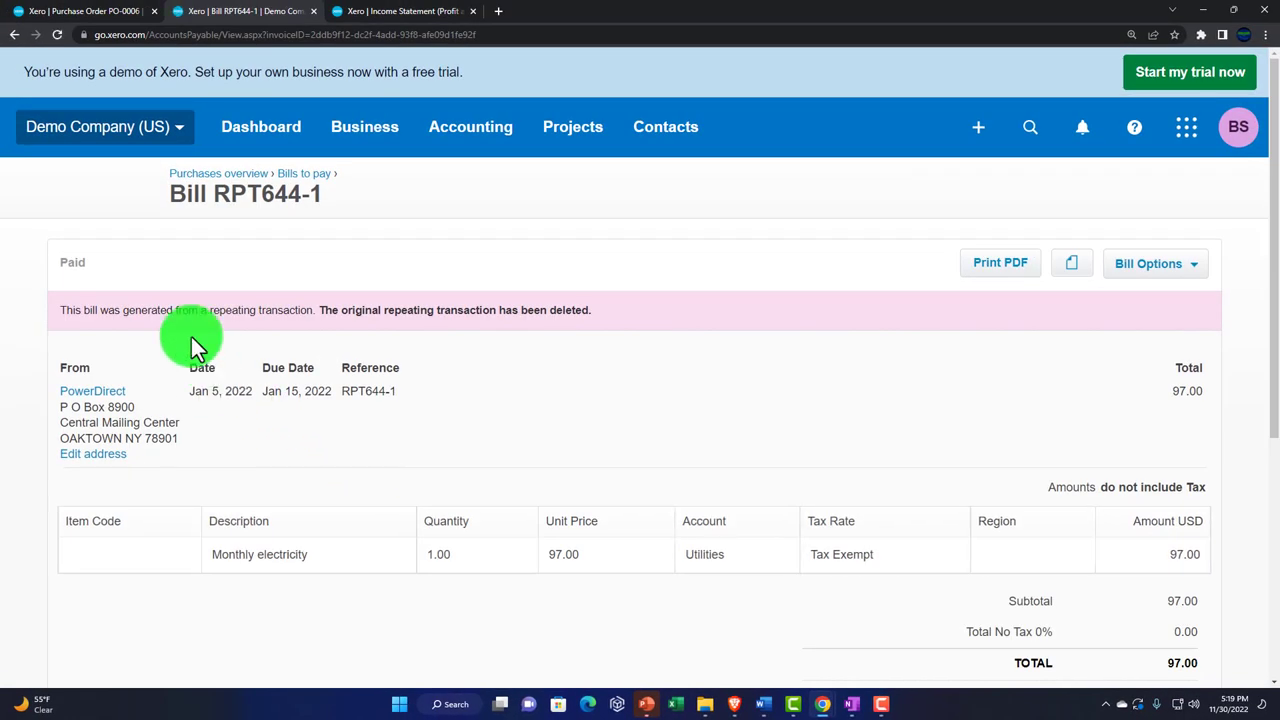
click(16, 38)
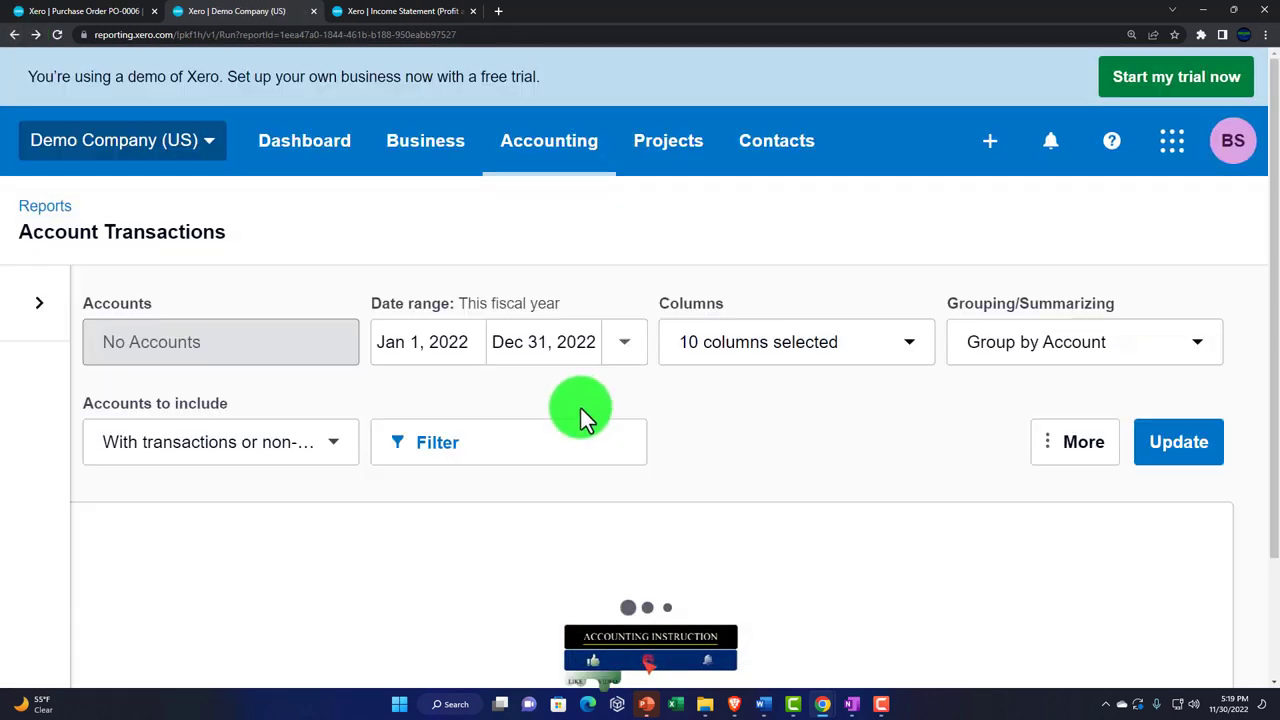
scroll(580, 407, down, 3)
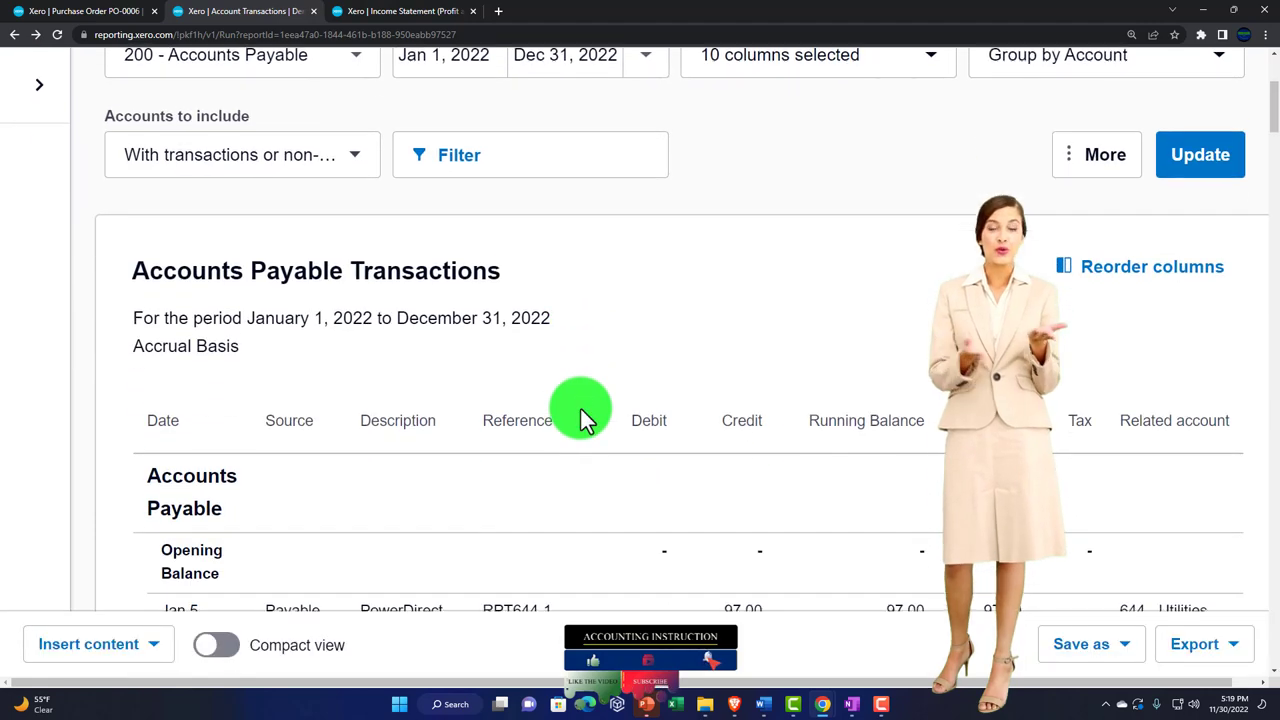
Step: Review the Accounts Payable transactions and return to the Current Liabilities section of the Balance Sheet
scroll(581, 408, down, 4)
scroll(485, 360, up, 2)
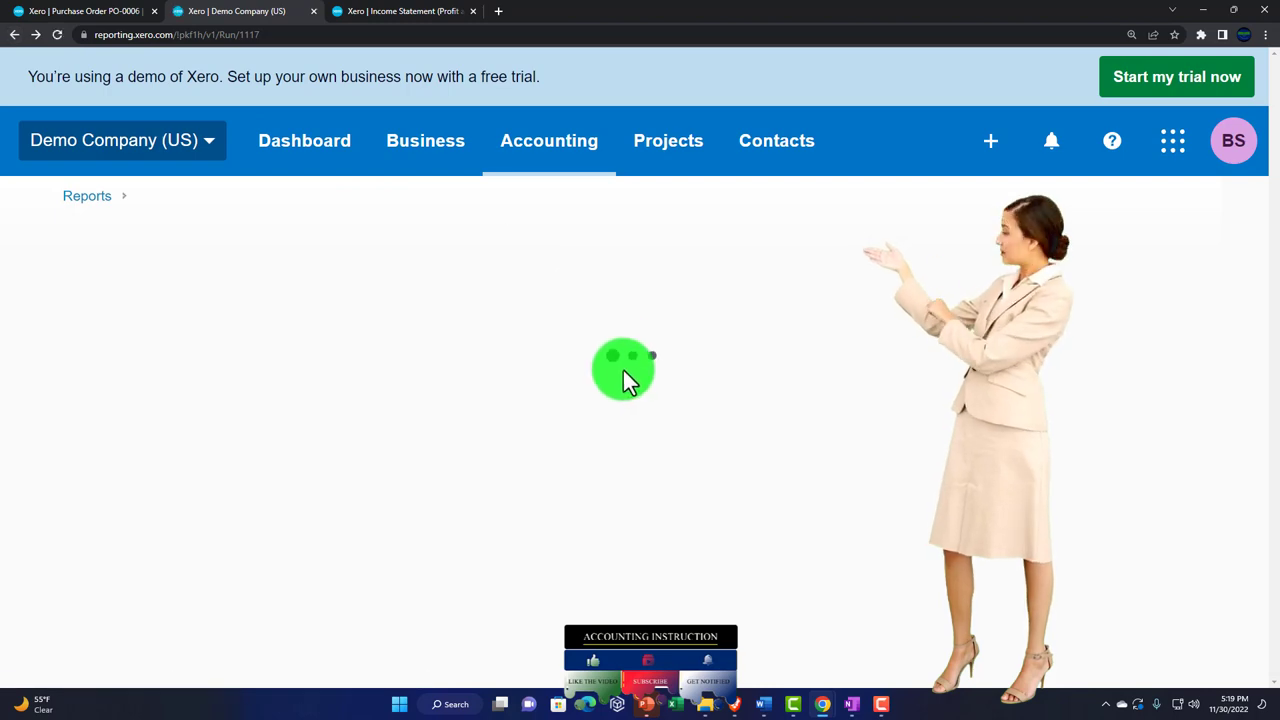
scroll(623, 370, down, 9)
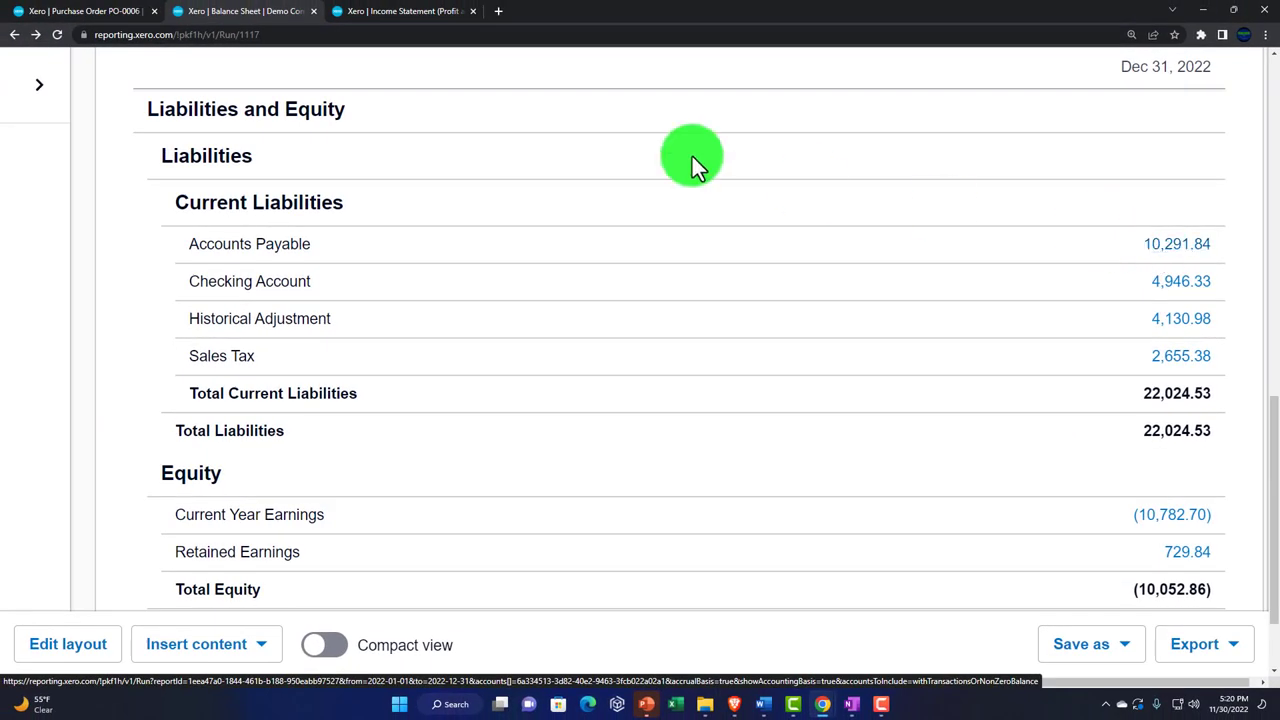
click(97, 18)
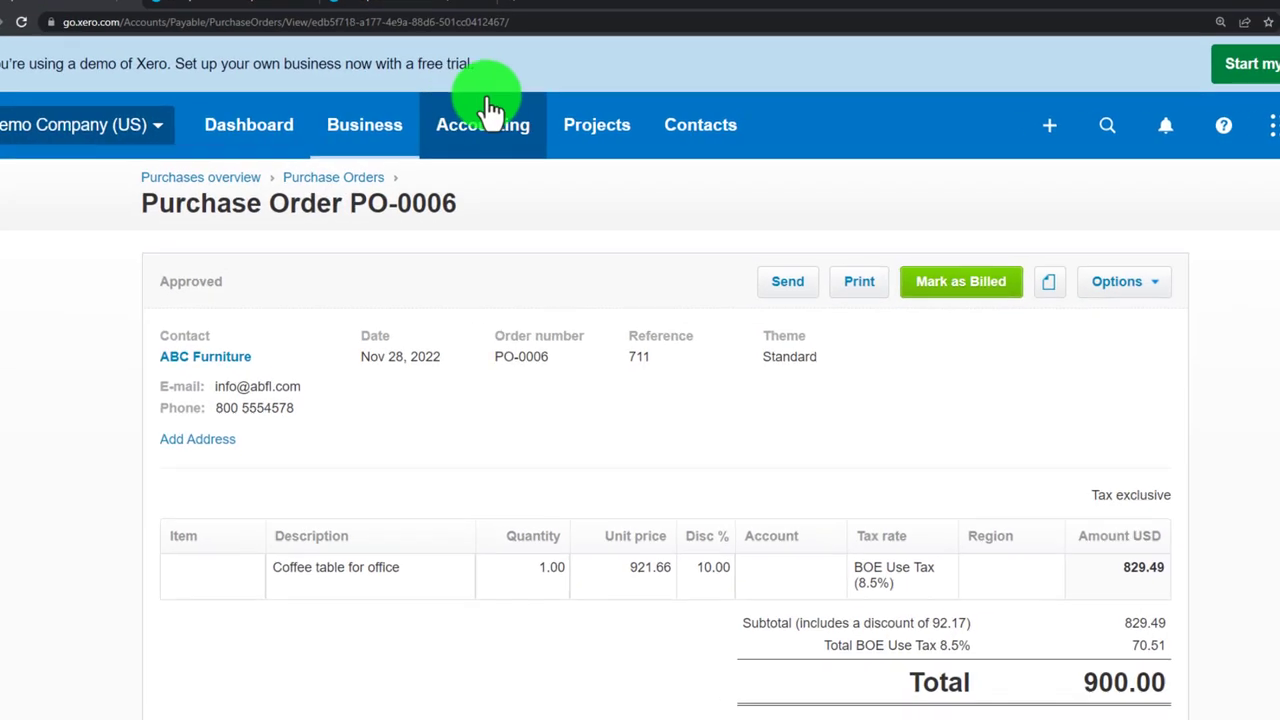
click(848, 132)
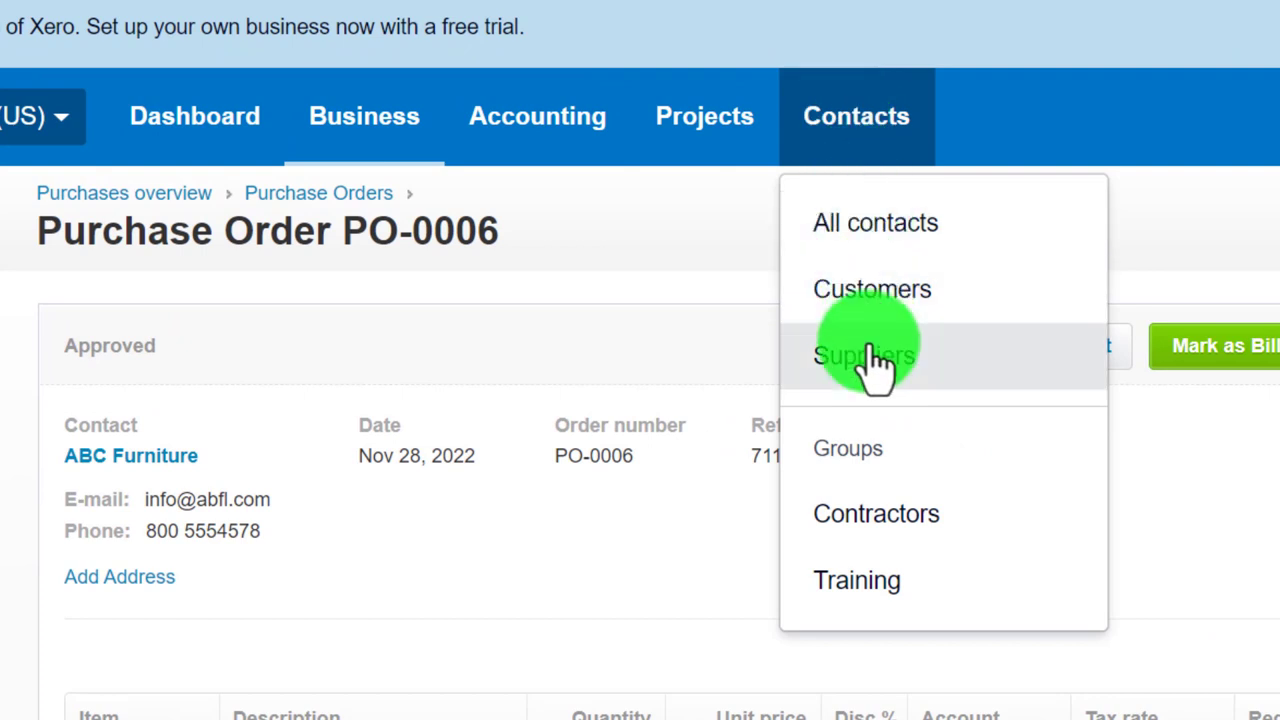
click(366, 124)
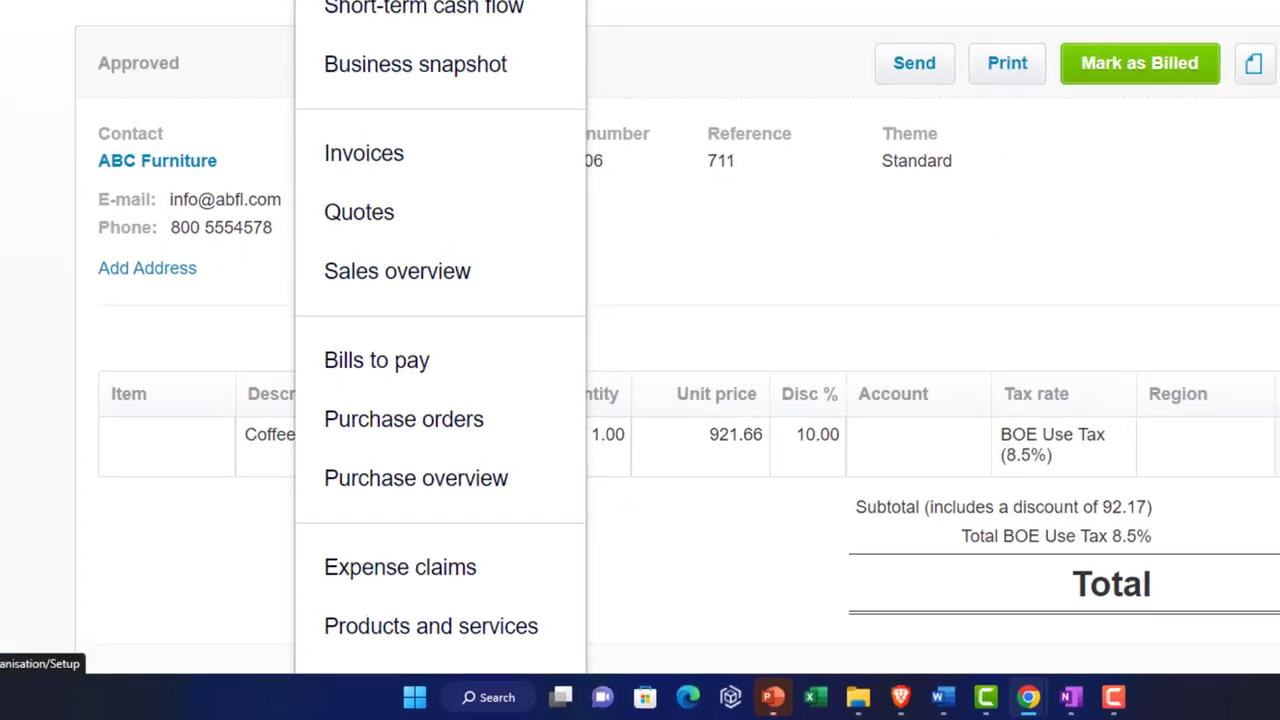
Step: Duplicate the Income Statement browser tab and open the full Reports list in the copy
click(420, 12)
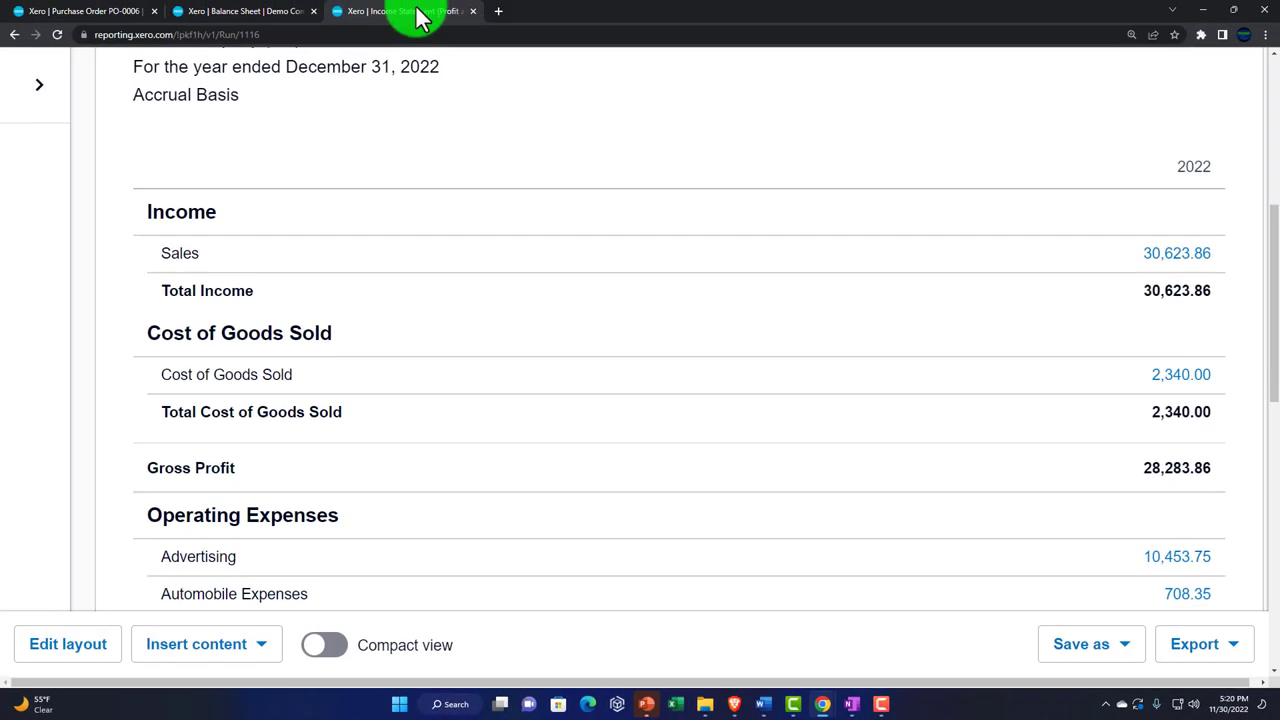
right_click(421, 15)
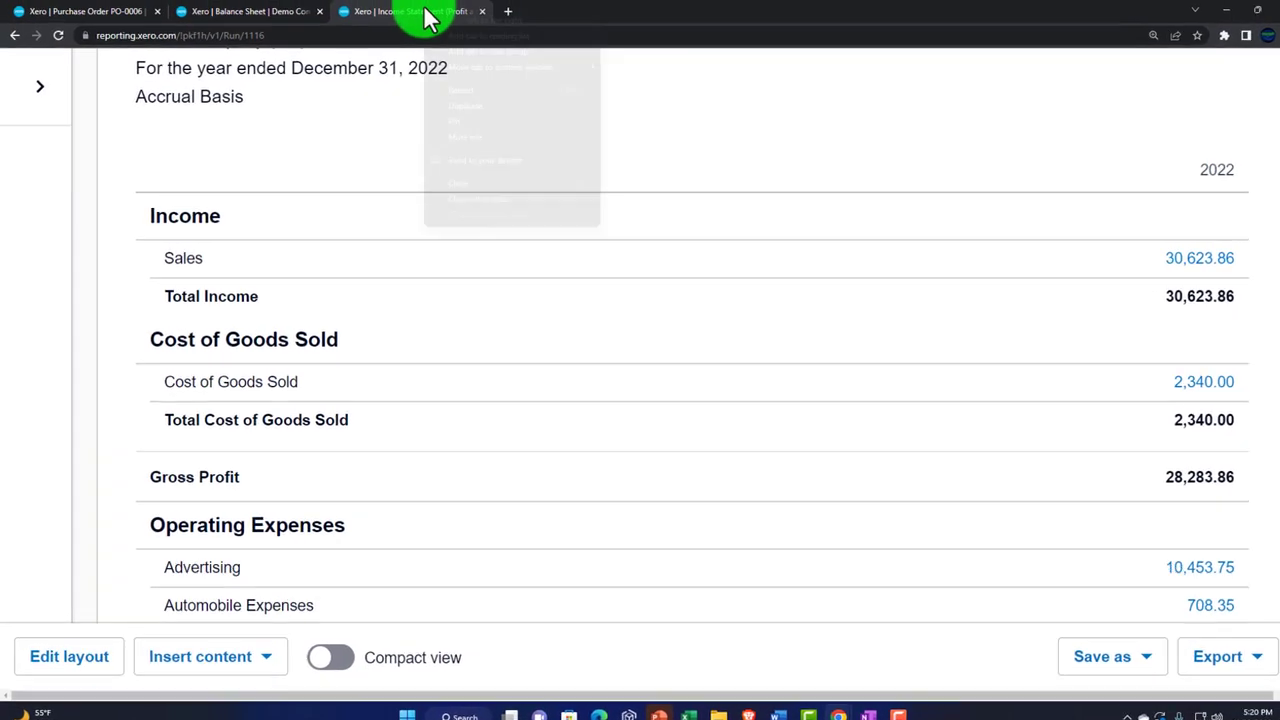
click(903, 206)
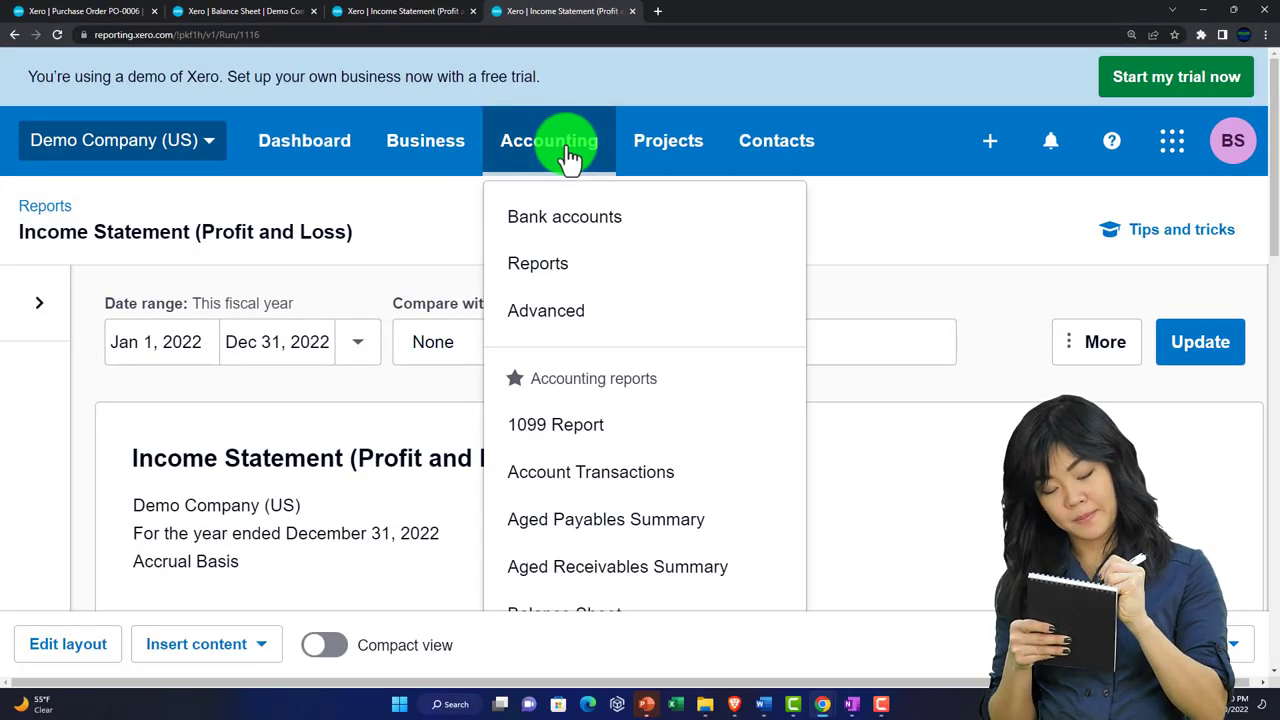
click(540, 260)
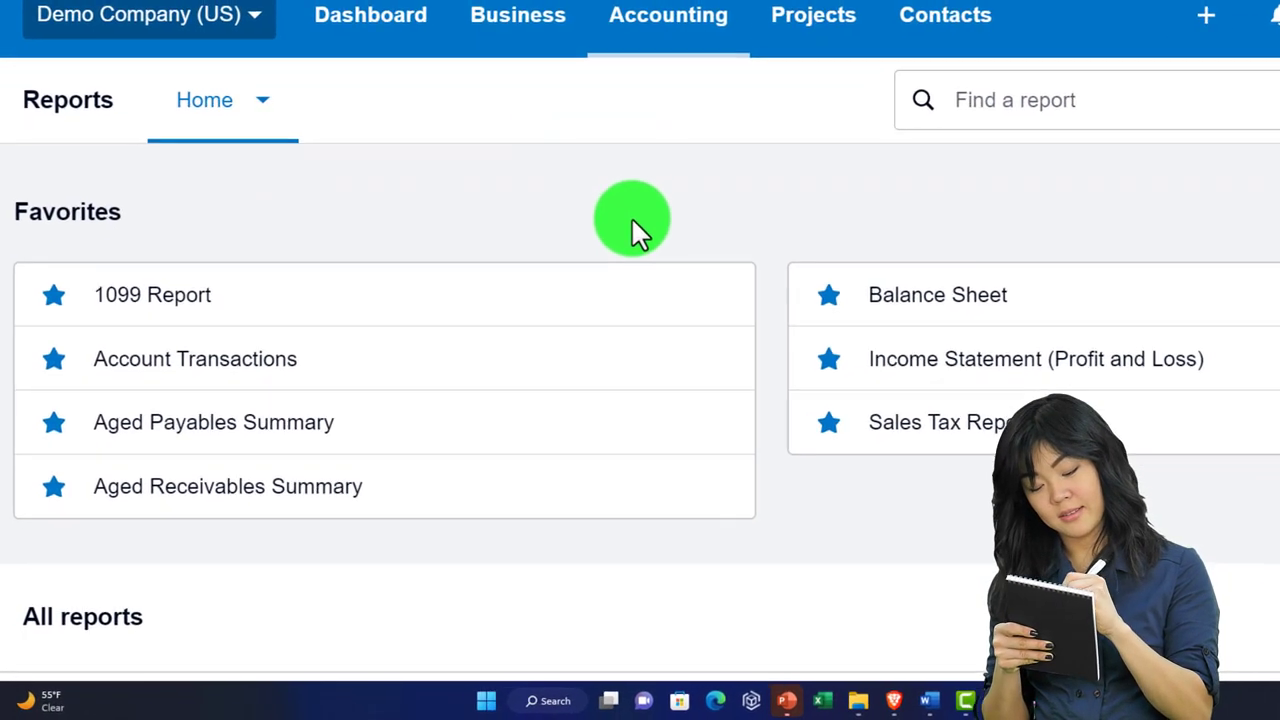
Step: Find the Payables and receivables reports and open the Aged Payables Detail report
scroll(519, 300, down, 6)
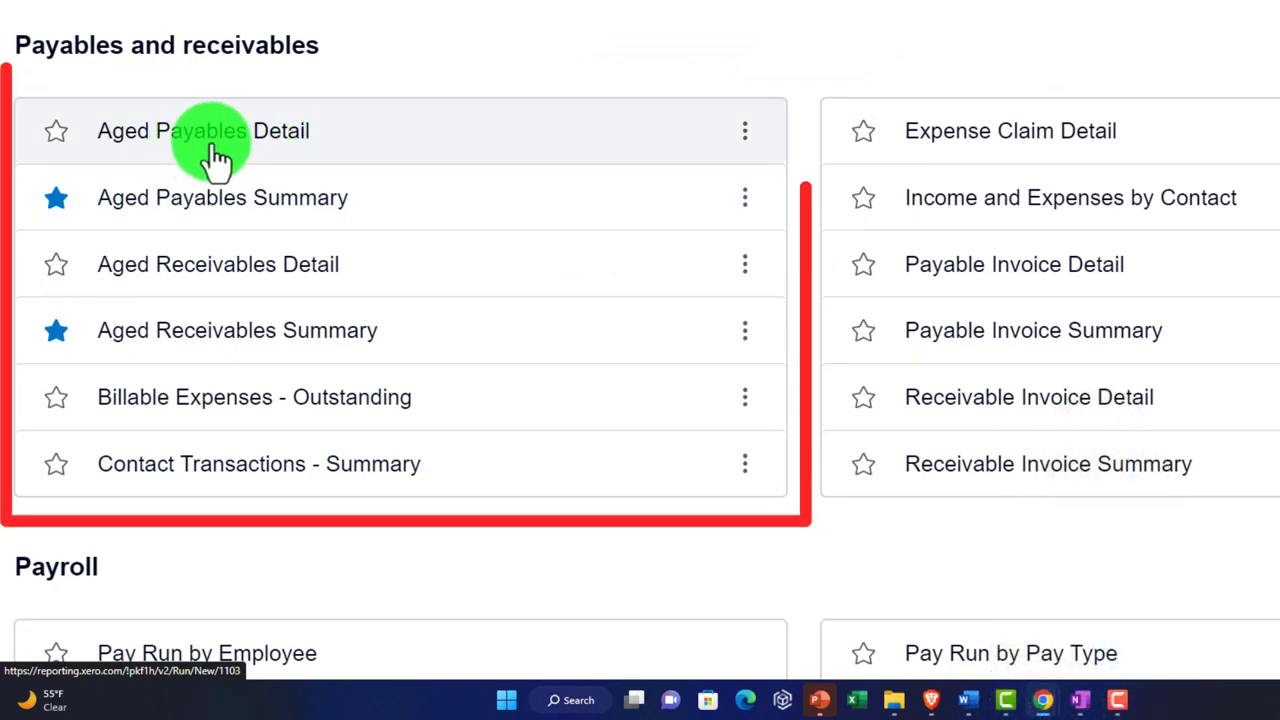
mouse_move(231, 215)
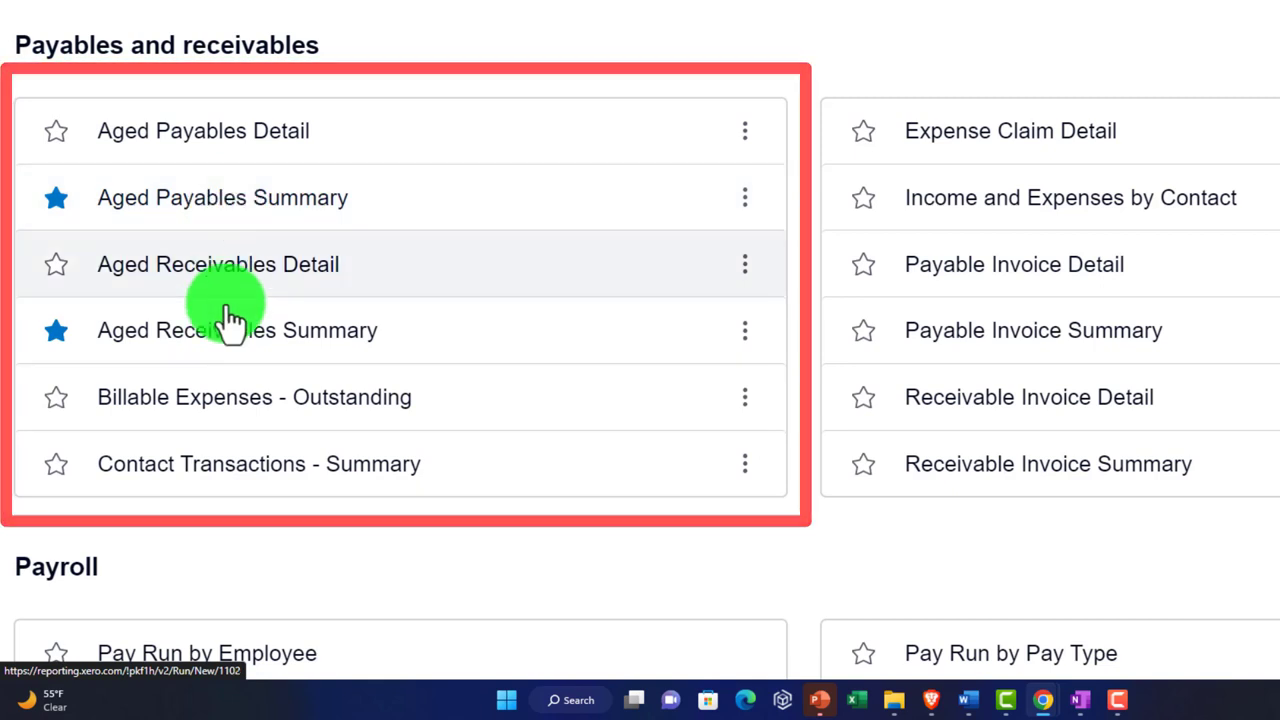
mouse_move(231, 410)
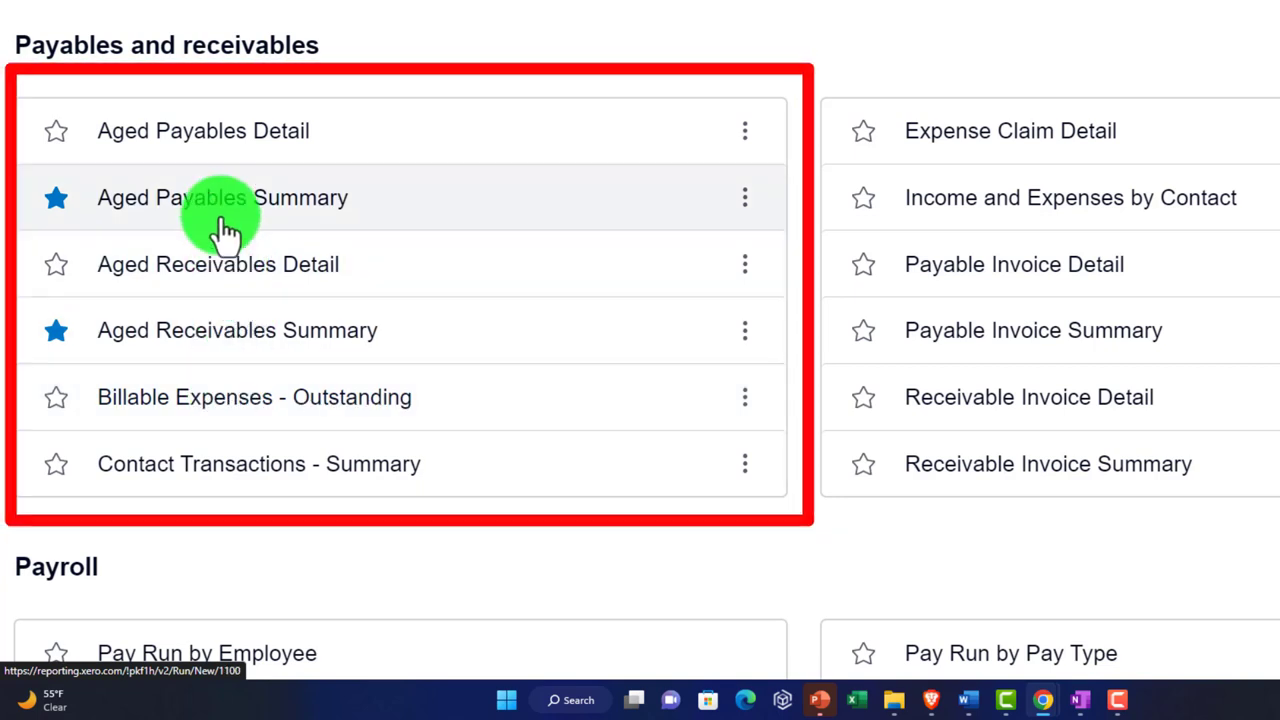
click(212, 150)
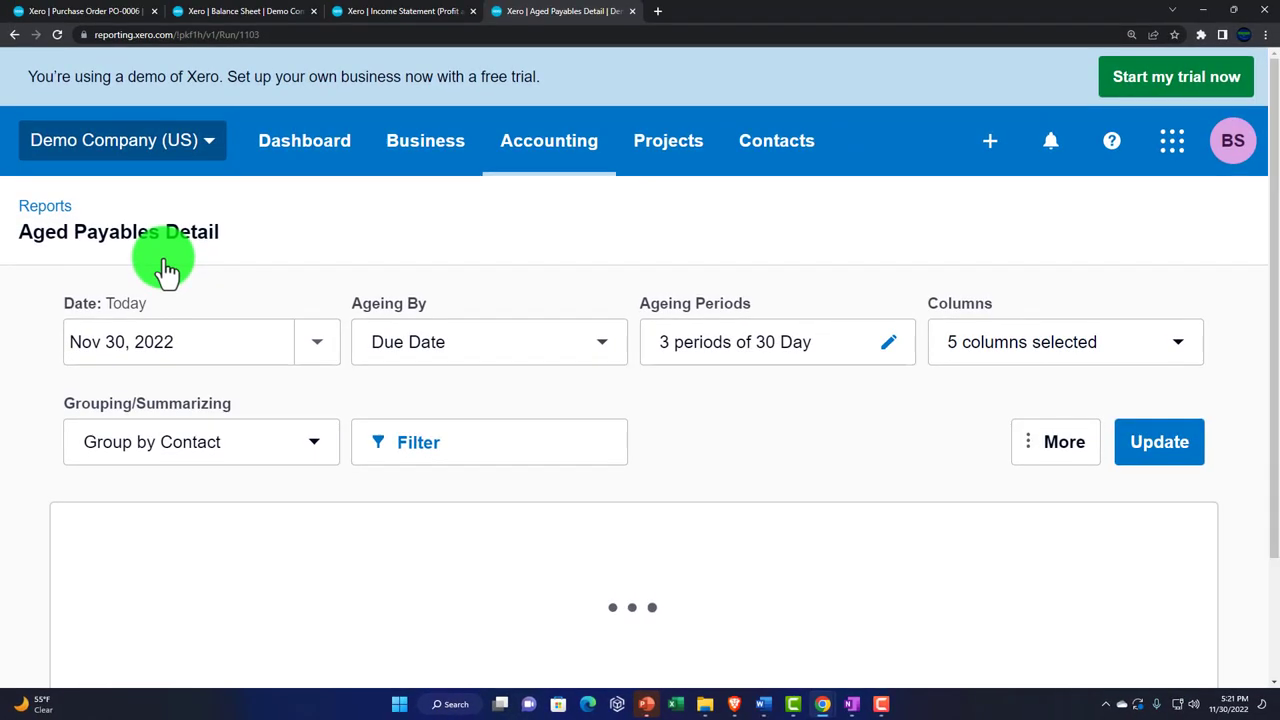
Step: Set the Aged Payables Detail report to the custom date Dec 31, 2022 and update it
scroll(164, 260, down, 2)
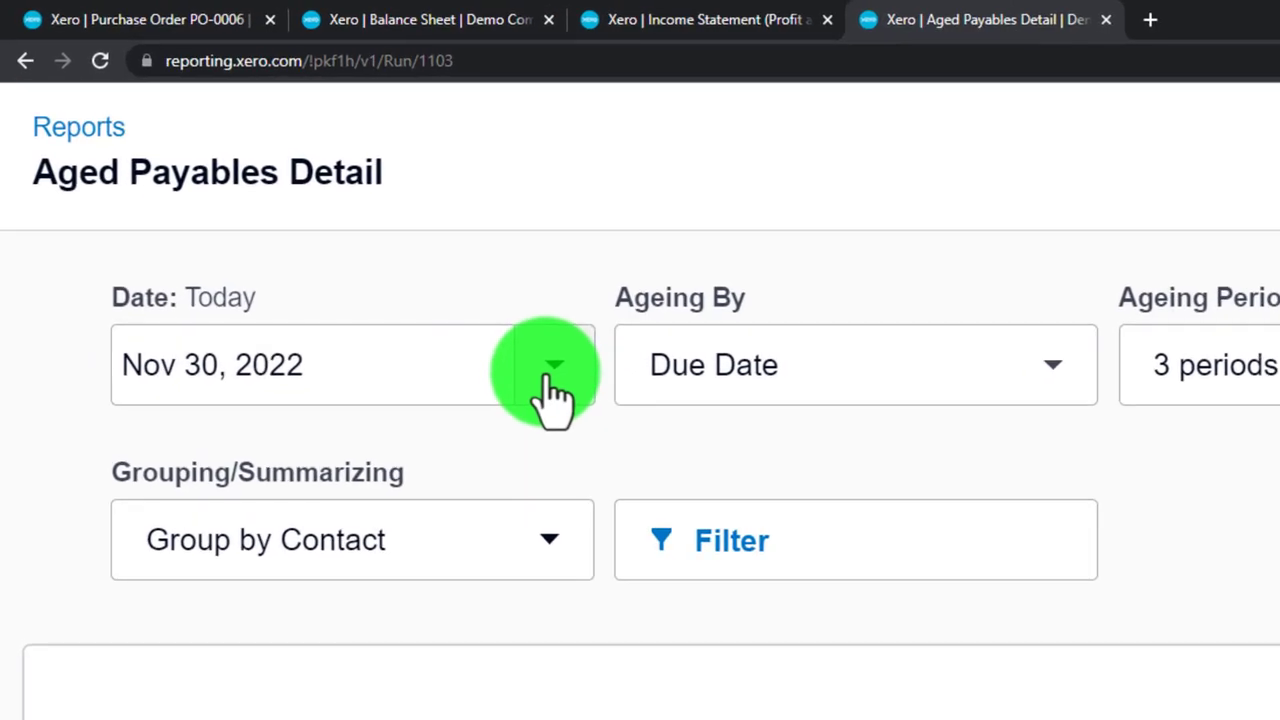
click(553, 370)
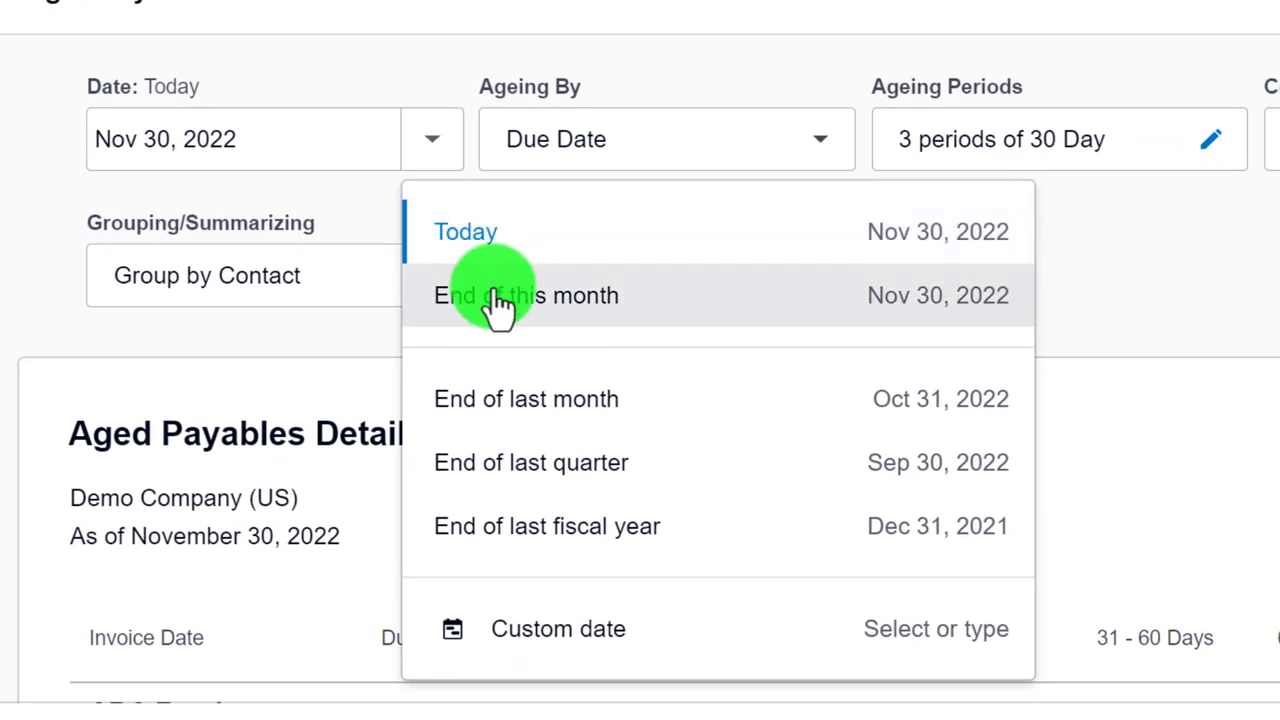
click(524, 630)
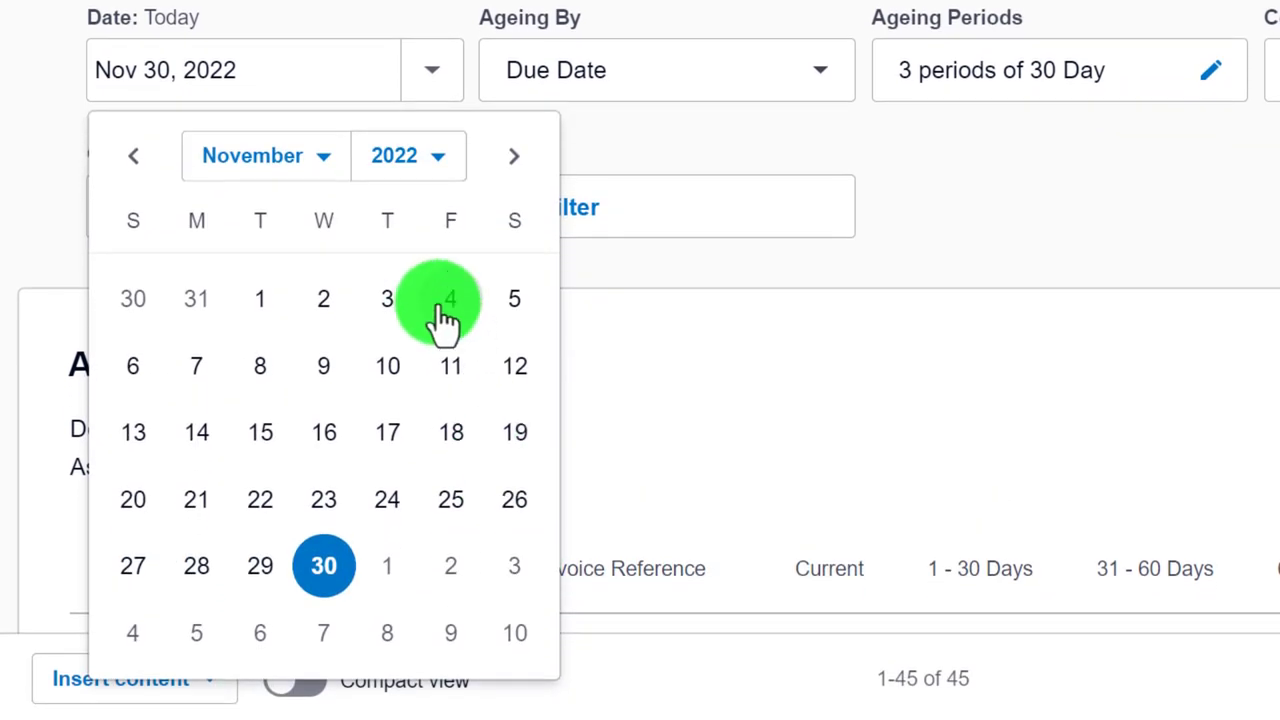
click(335, 165)
click(338, 167)
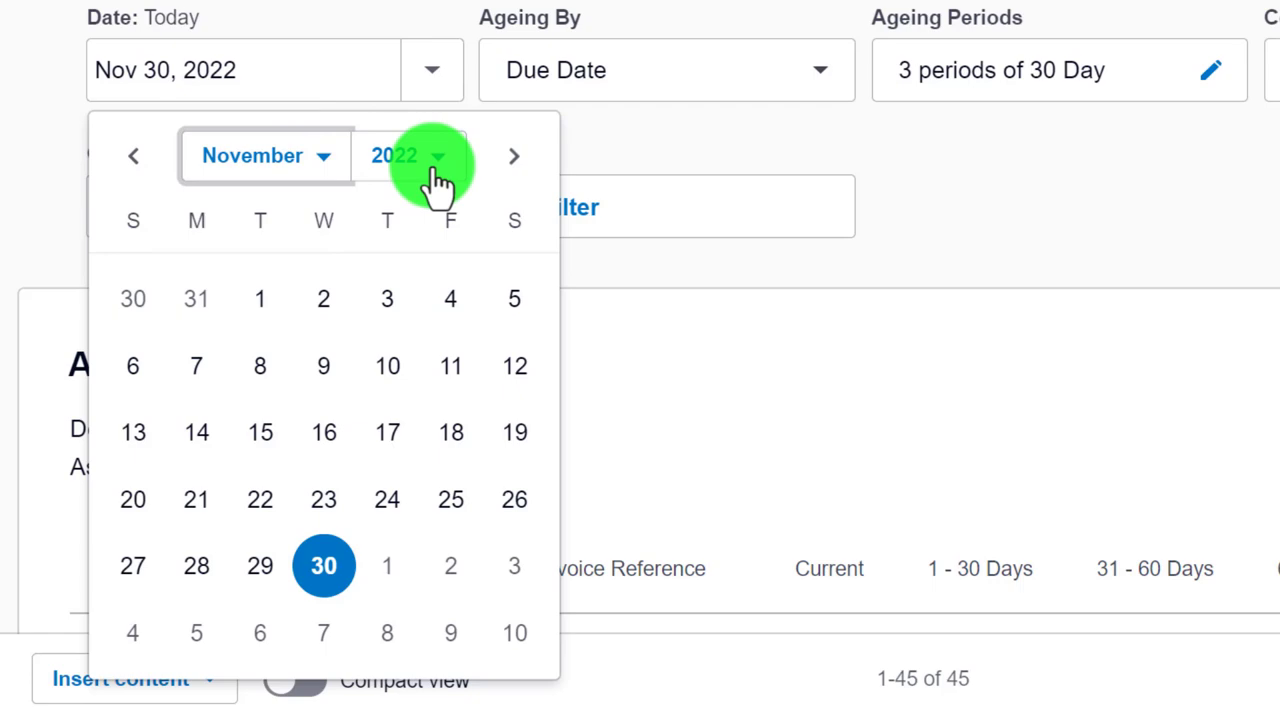
click(338, 172)
click(300, 480)
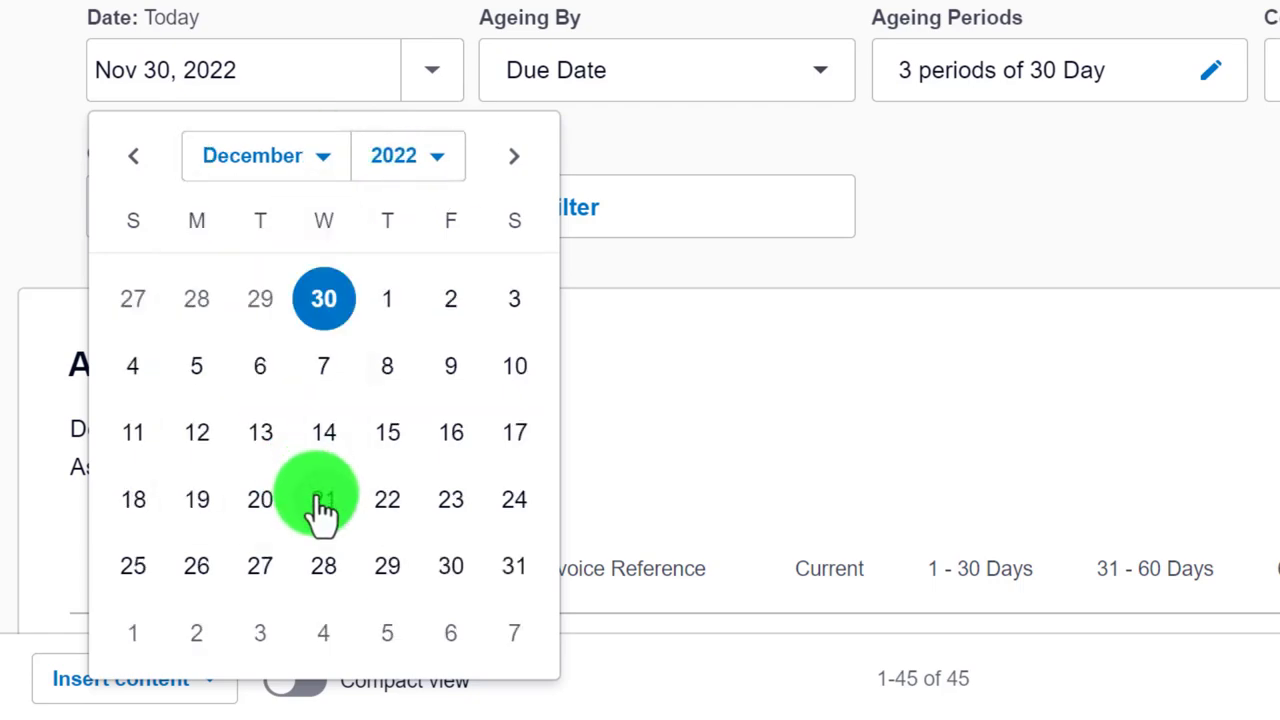
click(512, 567)
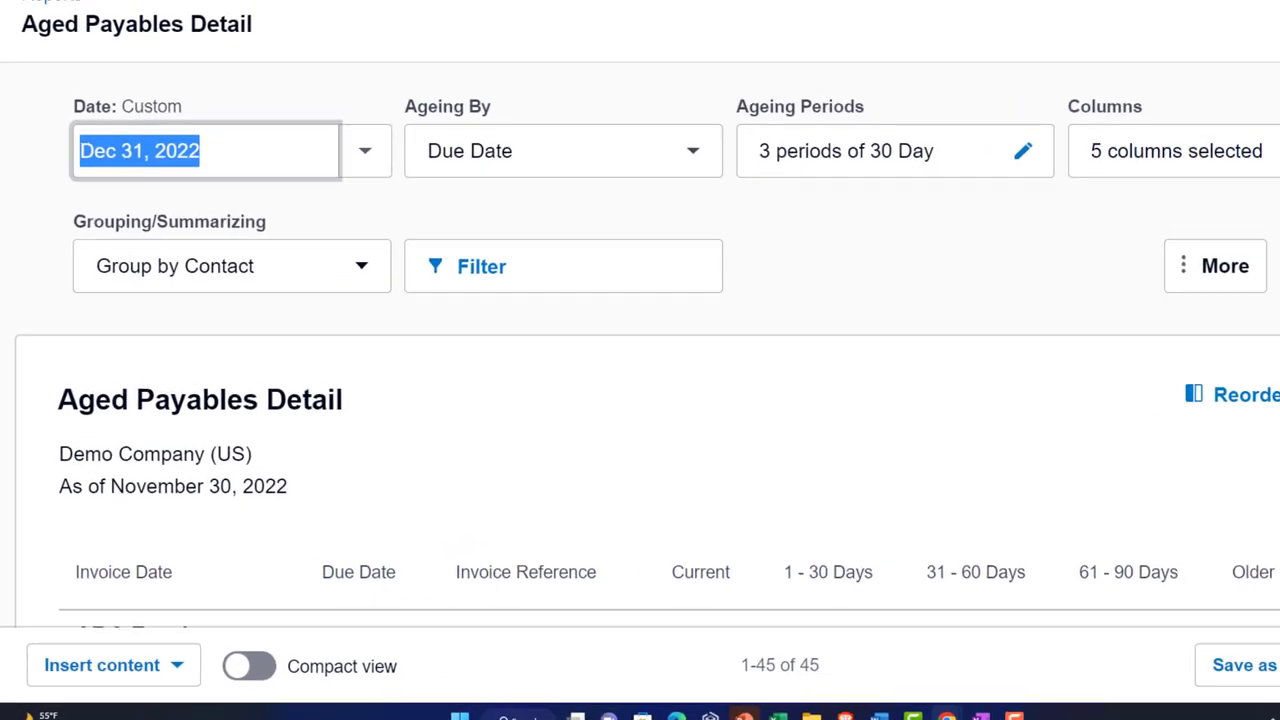
click(1170, 312)
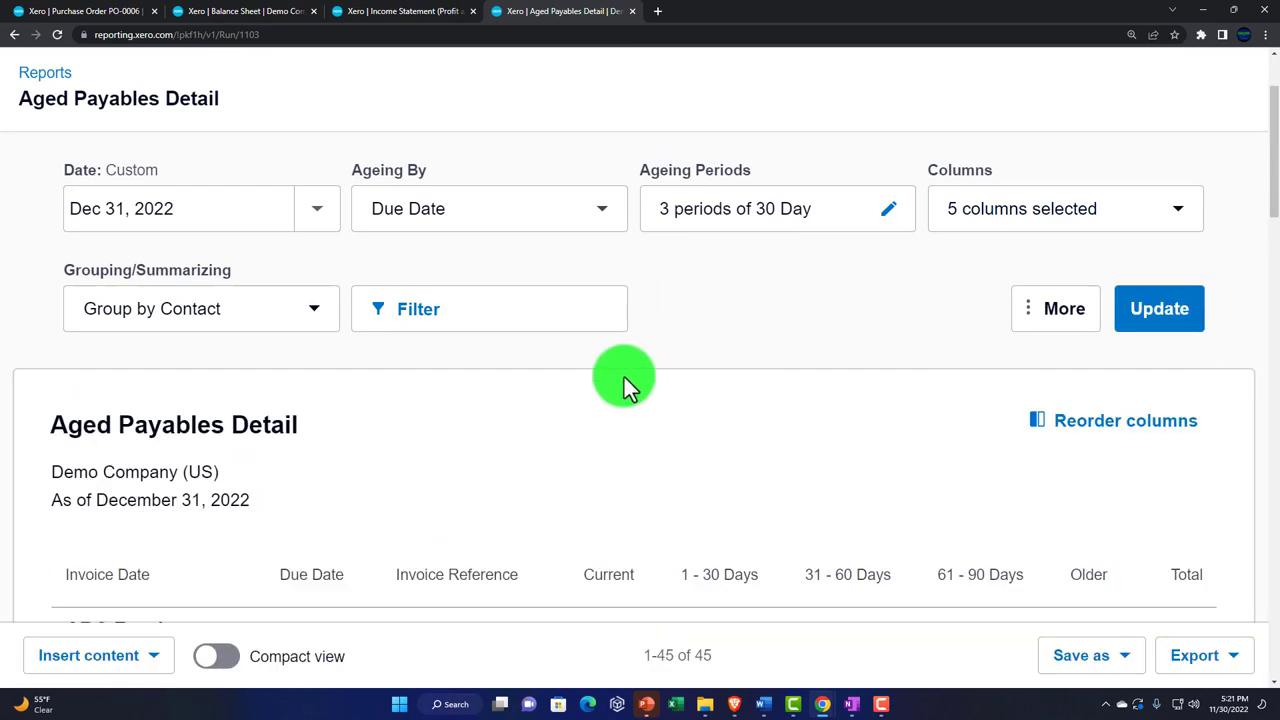
Step: Examine the outstanding invoices by supplier and ageing period in Aged Payables Detail, down to the report total
scroll(624, 377, down, 2)
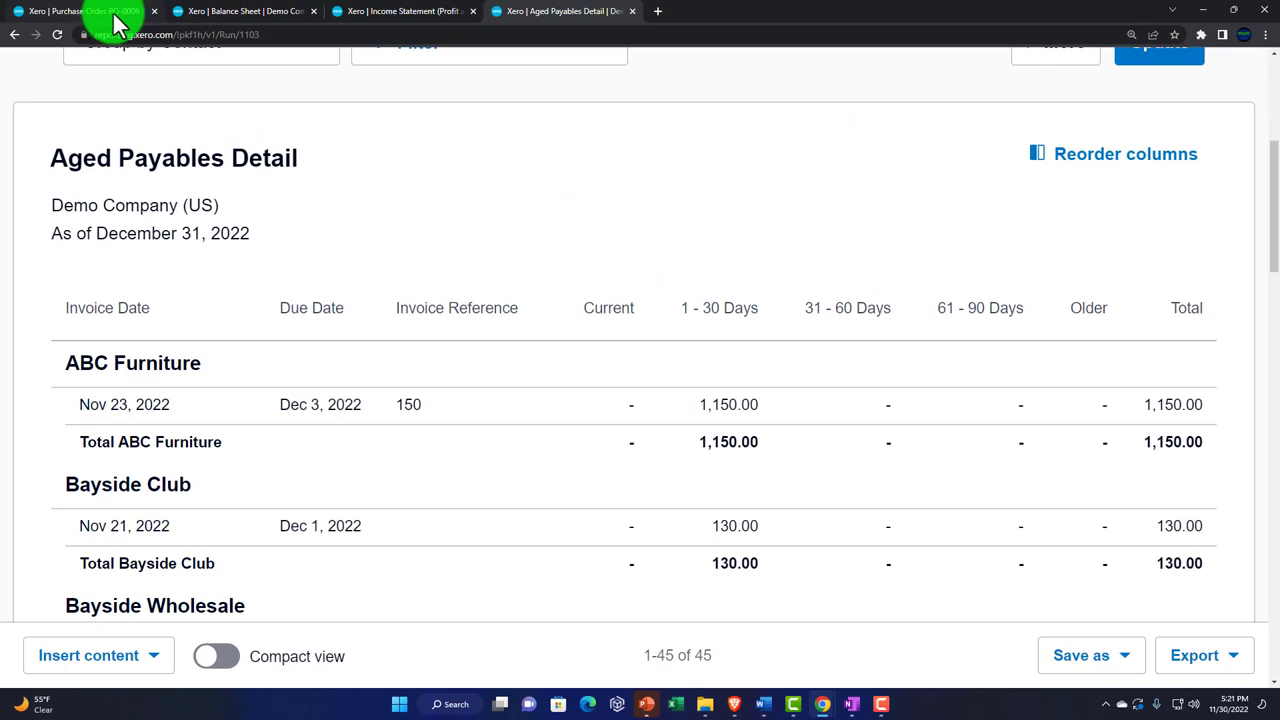
scroll(800, 437, down, 4)
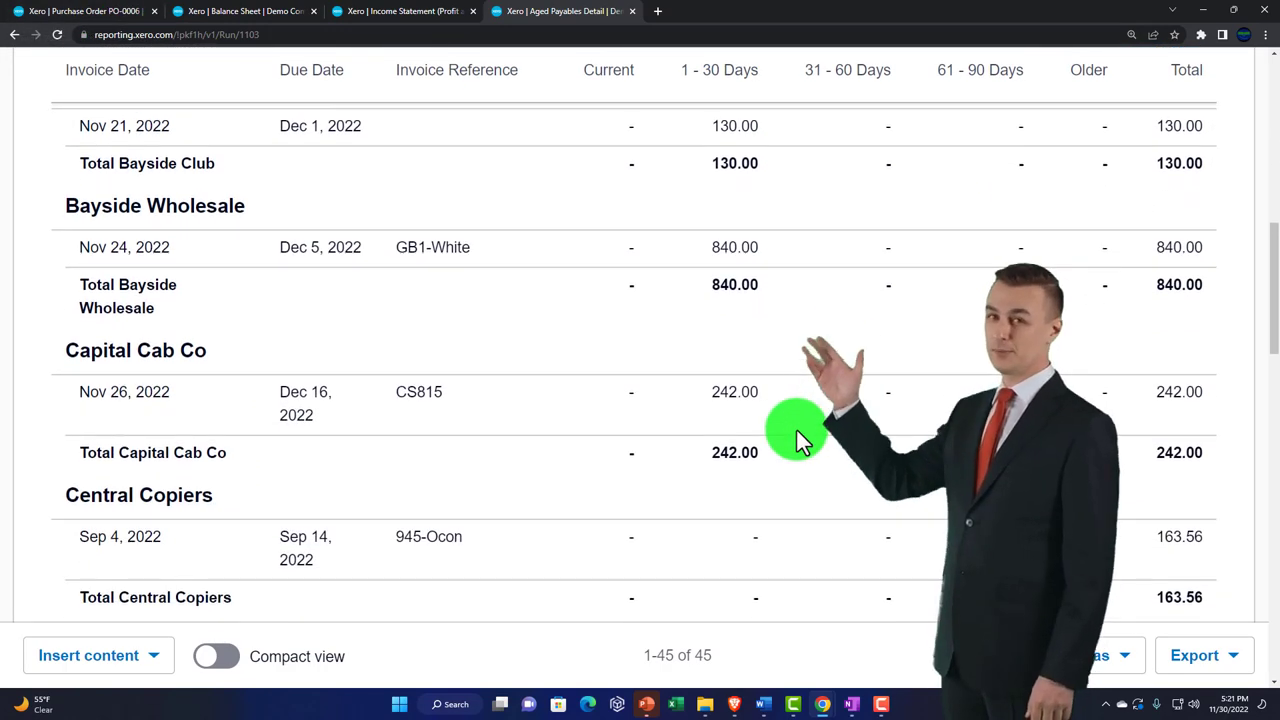
scroll(796, 437, down, 7)
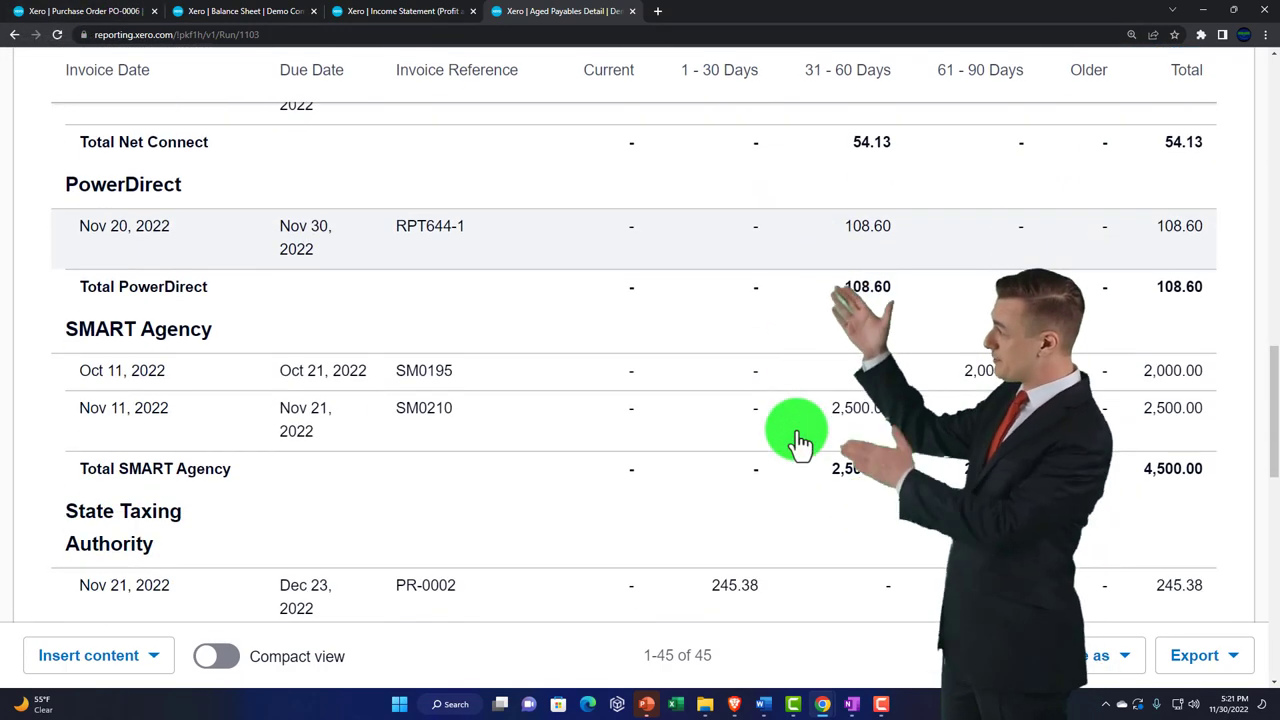
scroll(800, 440, down, 8)
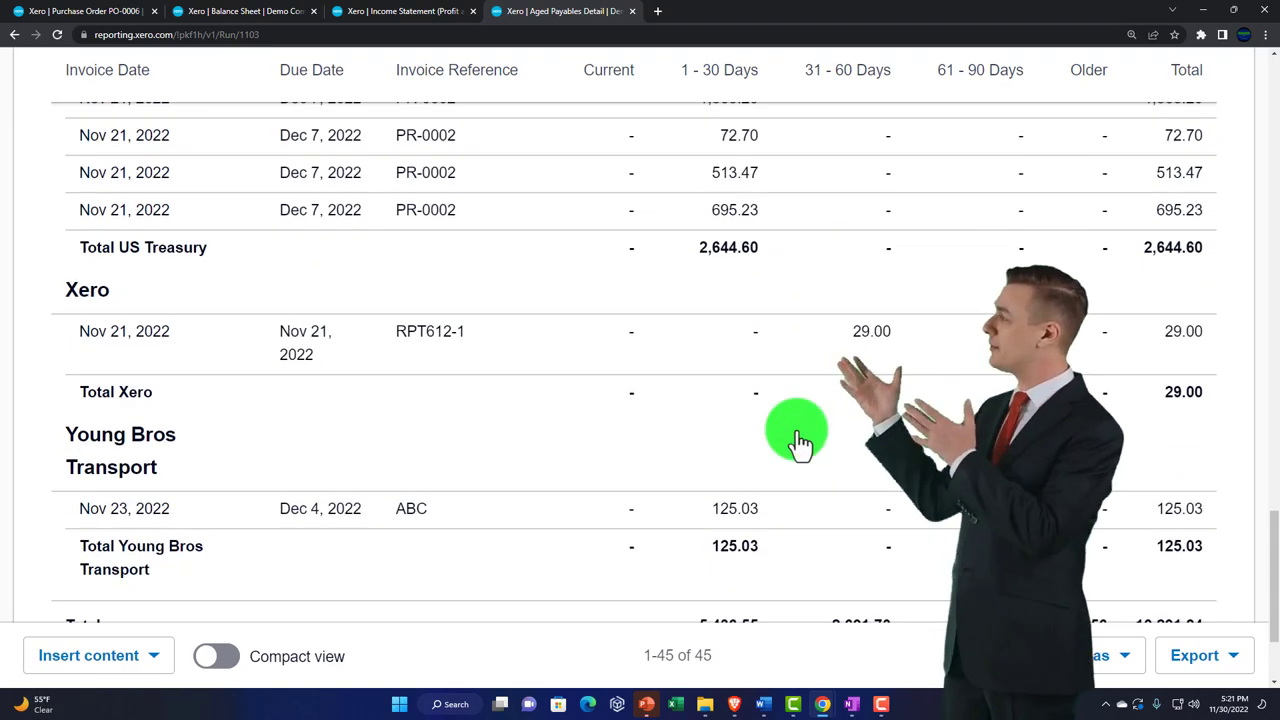
scroll(800, 440, down, 2)
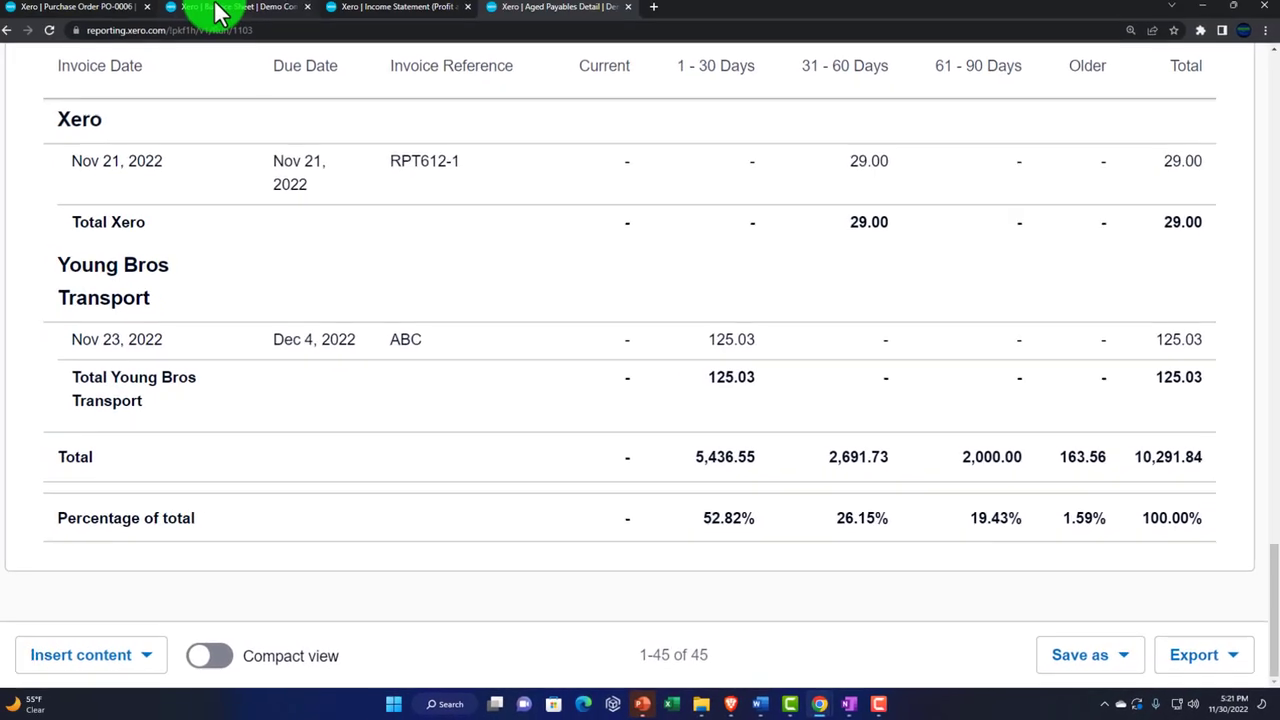
Step: Compare the Aged Payables Detail total with the Accounts Payable balance on the Balance Sheet
click(225, 12)
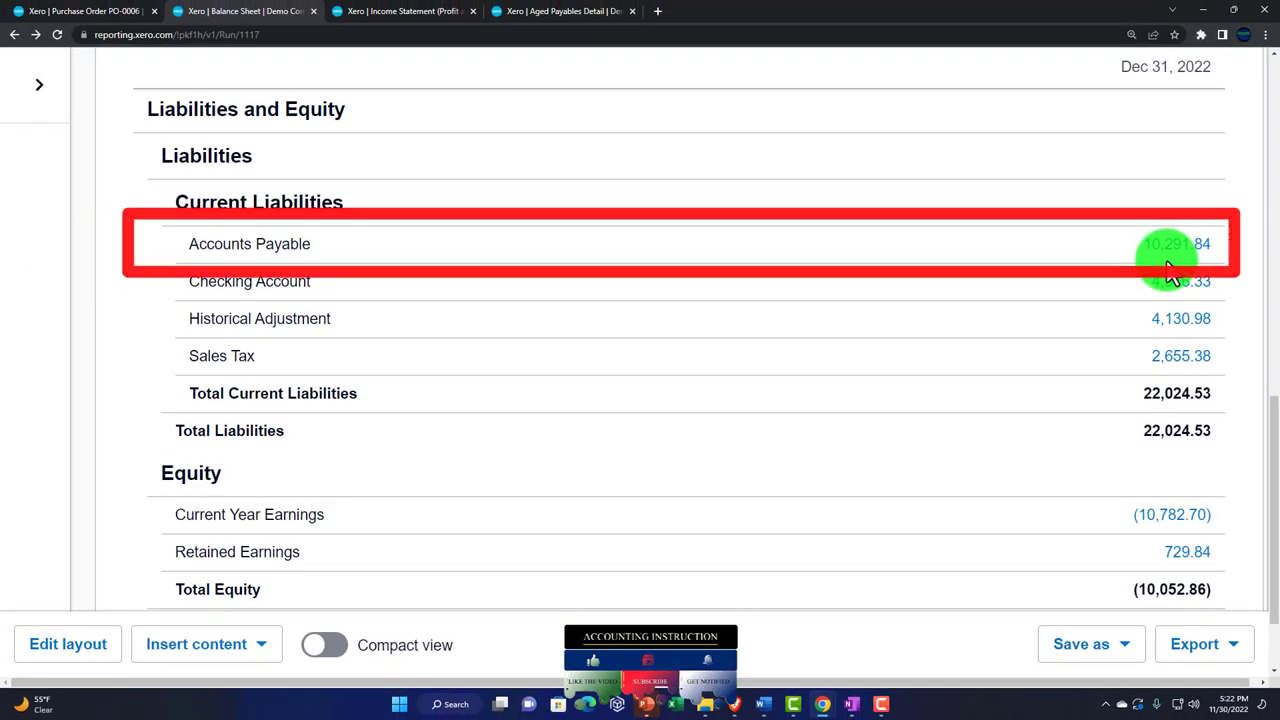
click(592, 12)
scroll(516, 182, up, 5)
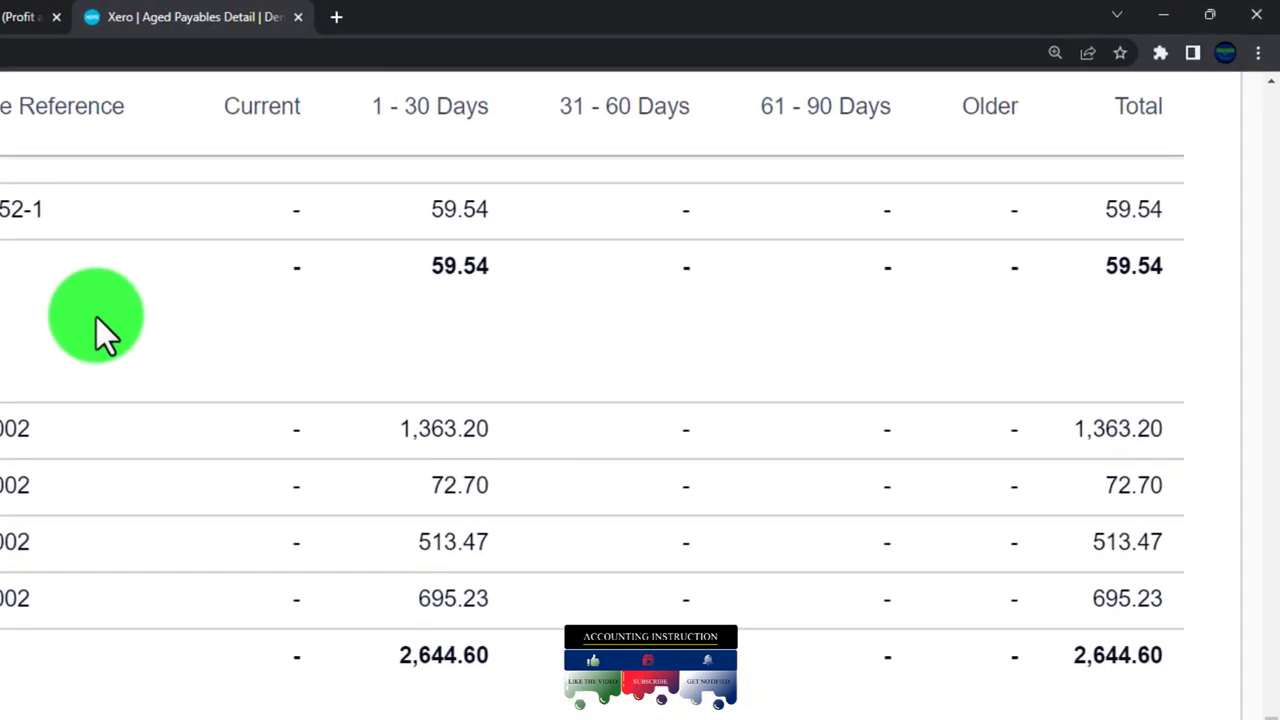
scroll(200, 286, down, 5)
scroll(300, 200, up, 1)
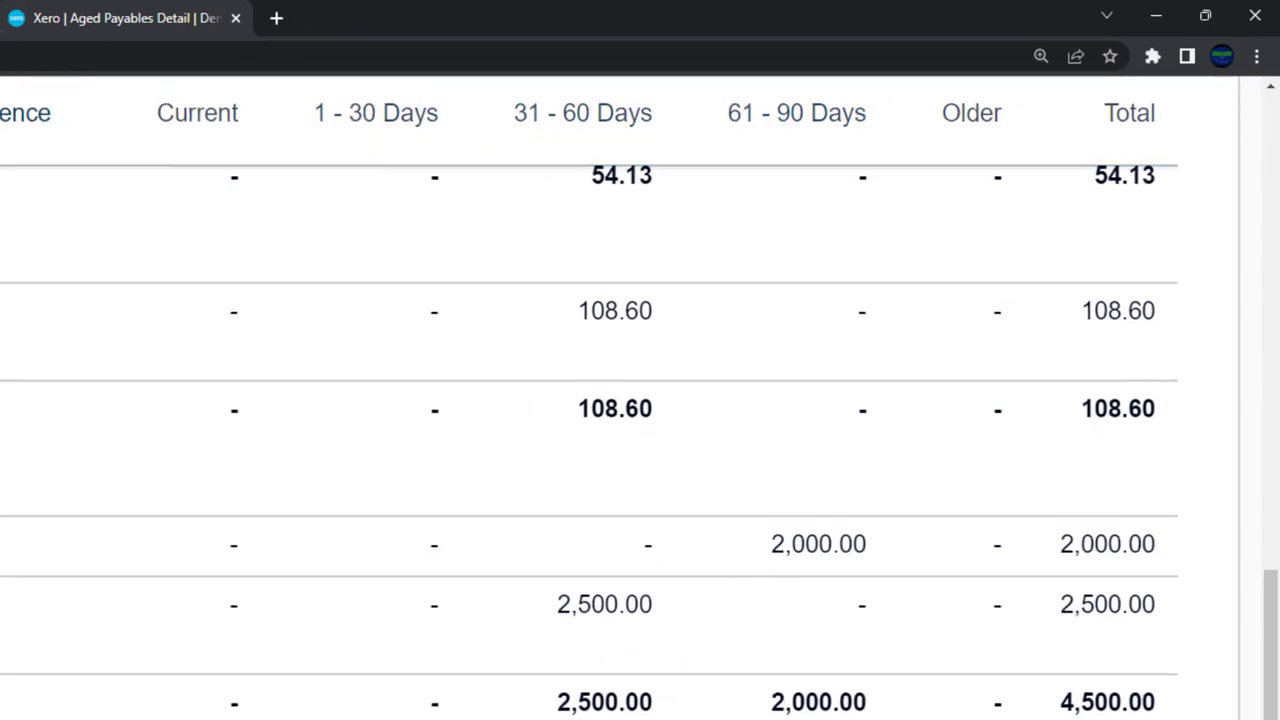
click(240, 14)
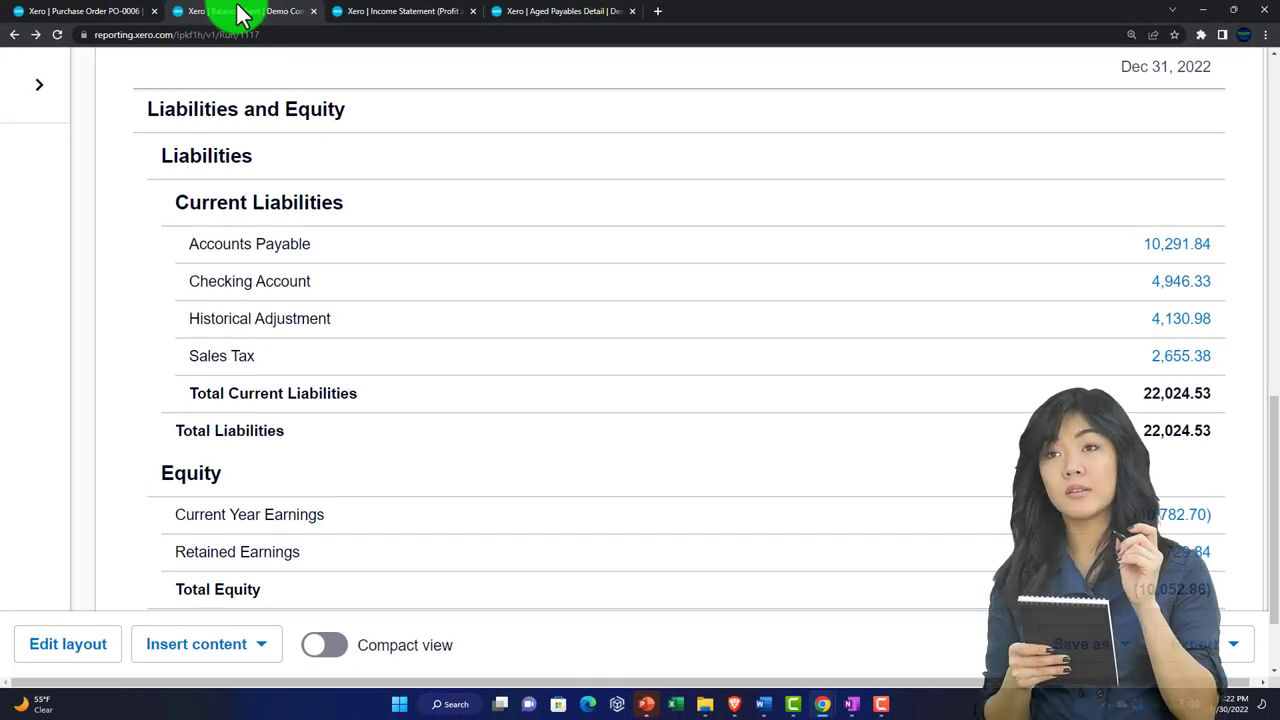
Step: Replace the purchase order view with the Bills to pay list and open the Suppliers contact list
click(112, 17)
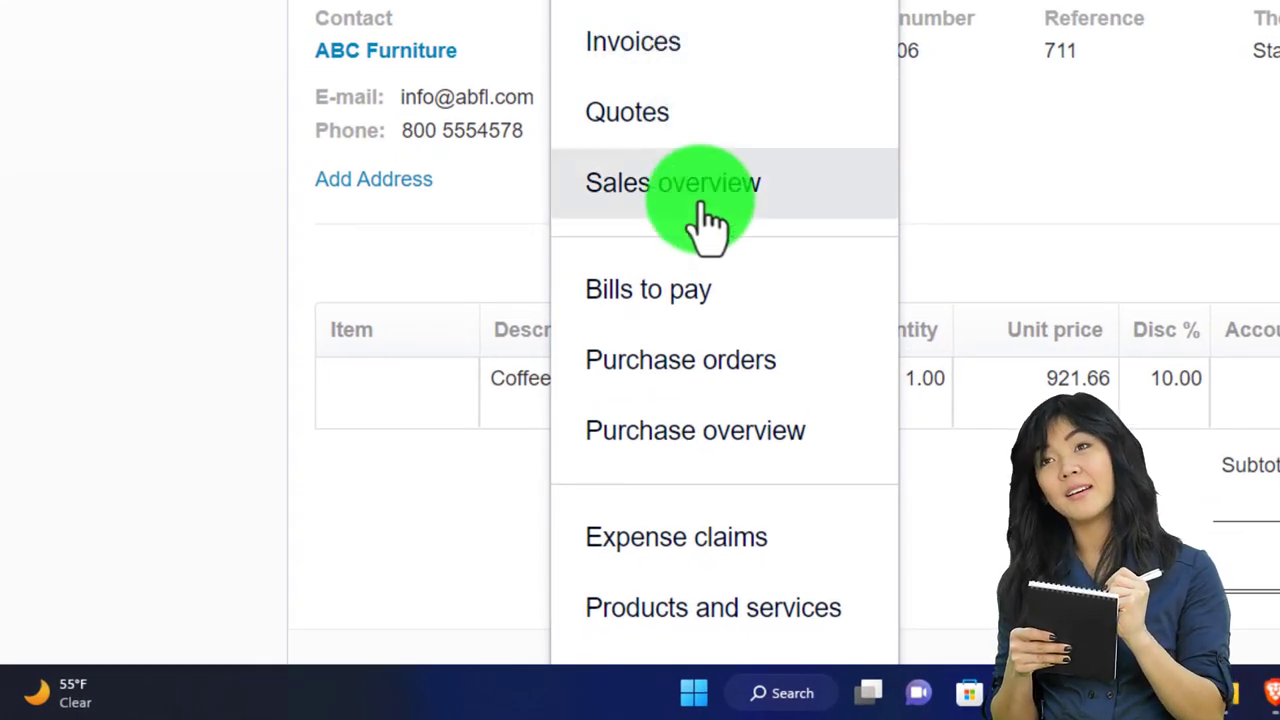
click(700, 289)
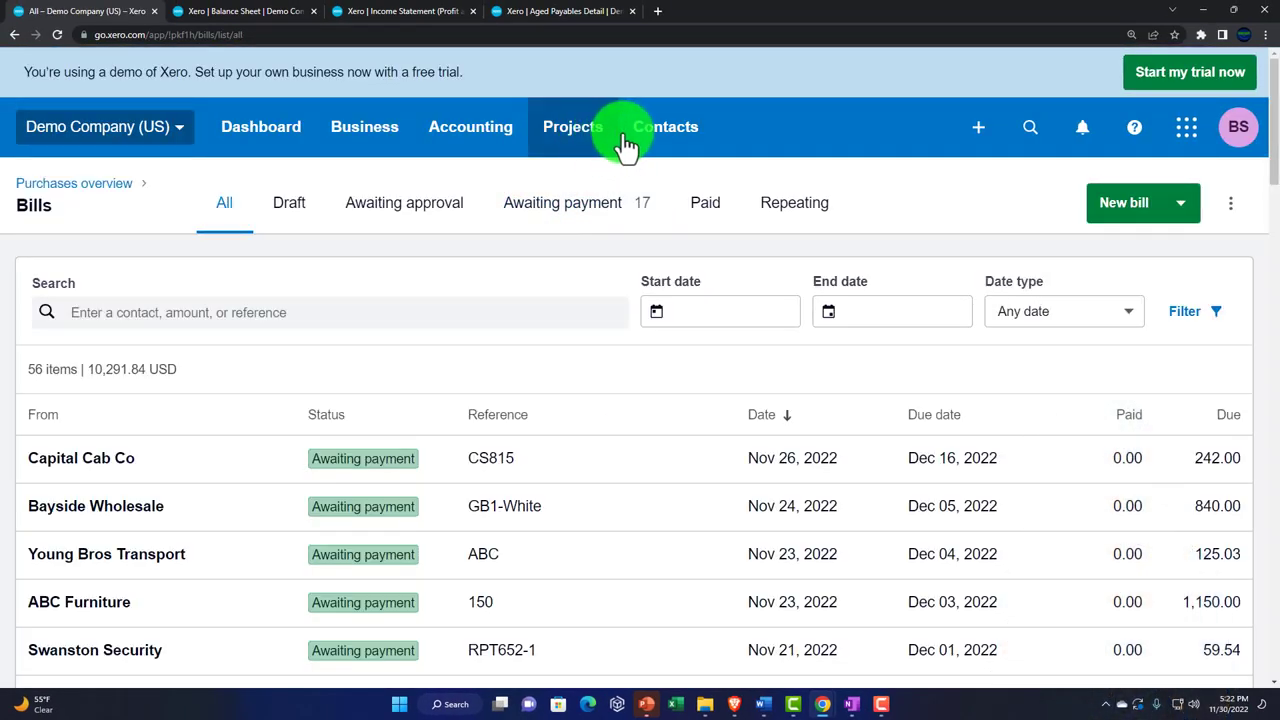
click(653, 276)
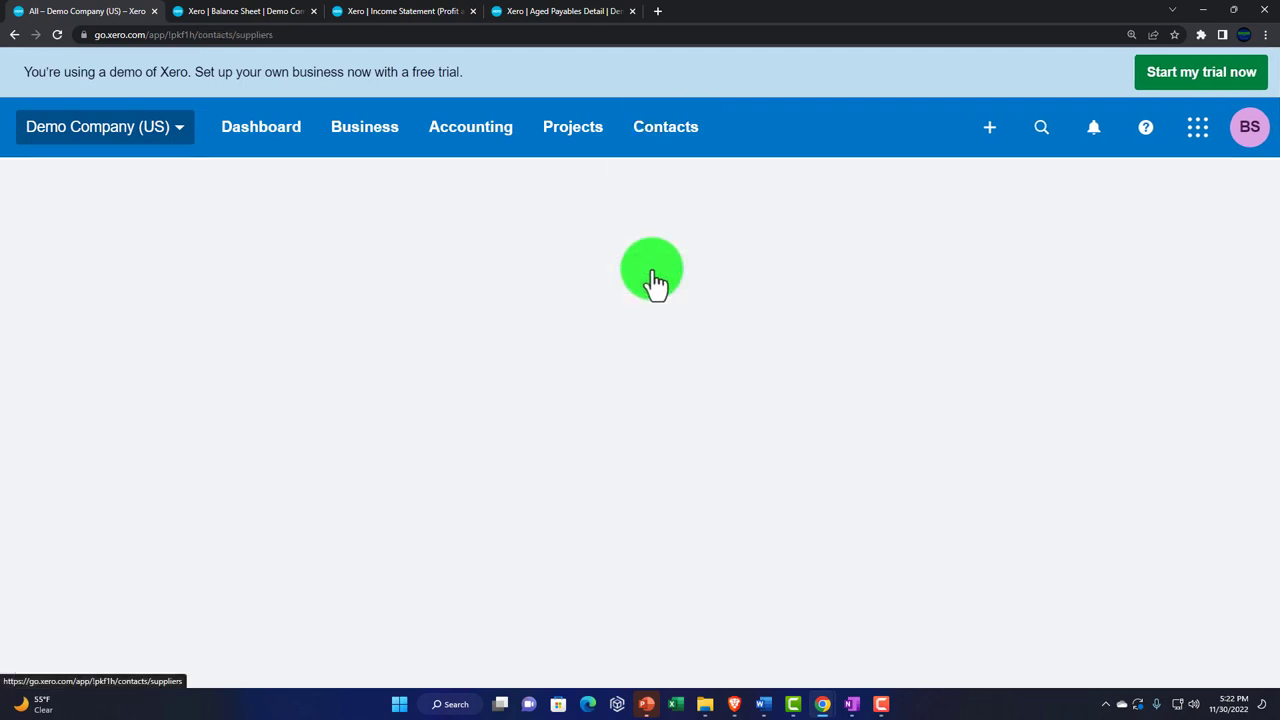